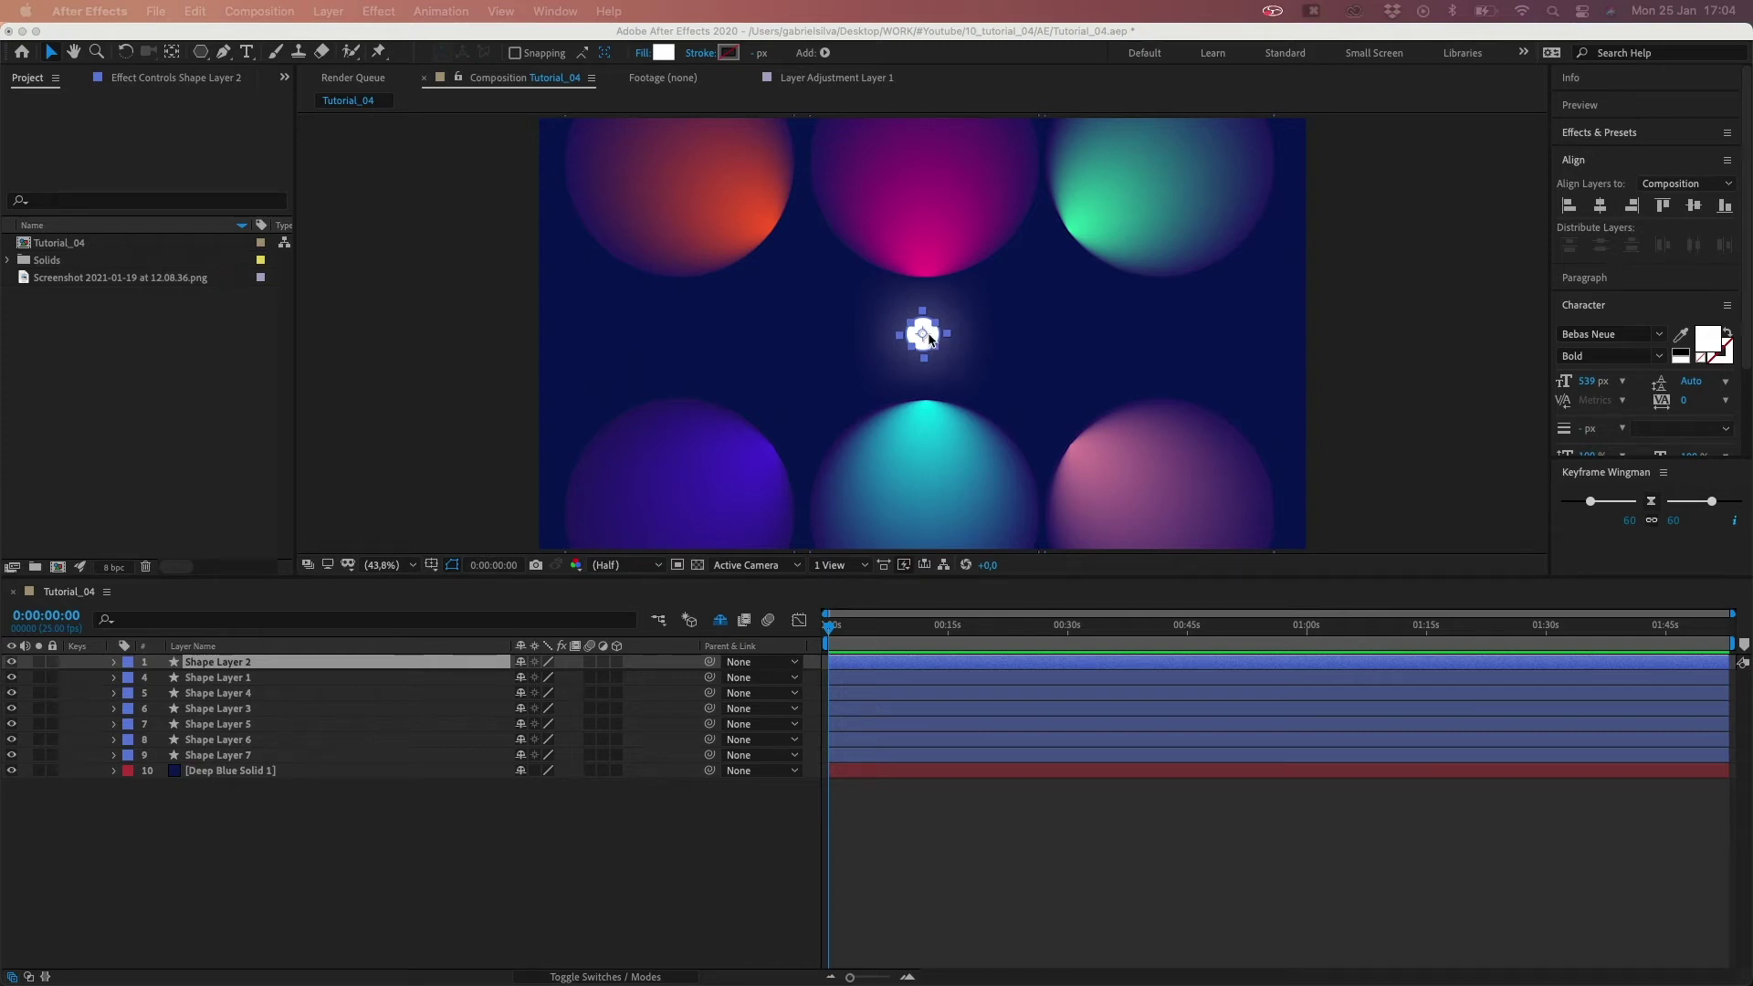
# - Drag the small white circle from near centre to the right side of the viewer
pyautogui.moveTo(929, 337)
pyautogui.mouseDown()
pyautogui.moveTo(616, 349)
pyautogui.moveTo(1229, 342)
pyautogui.moveTo(562, 227)
pyautogui.moveTo(1196, 346)
pyautogui.moveTo(585, 330)
pyautogui.moveTo(1069, 293)
pyautogui.moveTo(634, 377)
pyautogui.moveTo(915, 91)
pyautogui.moveTo(729, 514)
pyautogui.moveTo(1267, 359)
pyautogui.mouseUp()
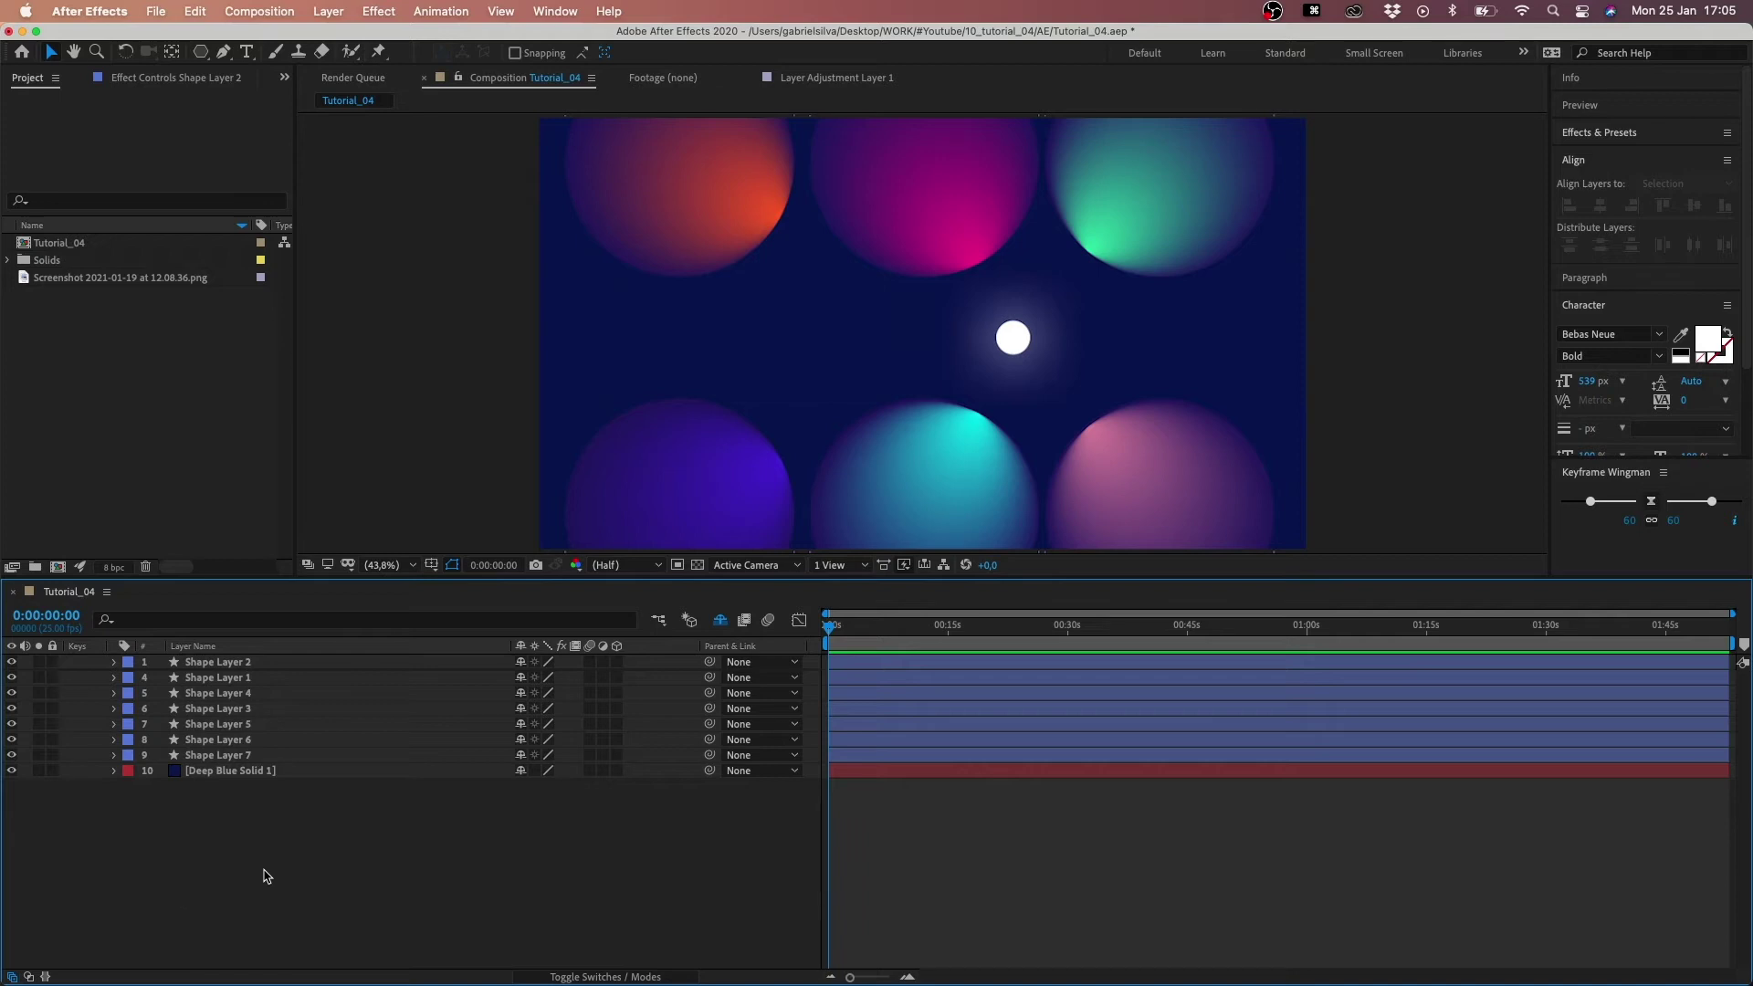
# - Create a new 1920×1080, 25 fps composition named 'lookAt'
pyautogui.press('super+n')
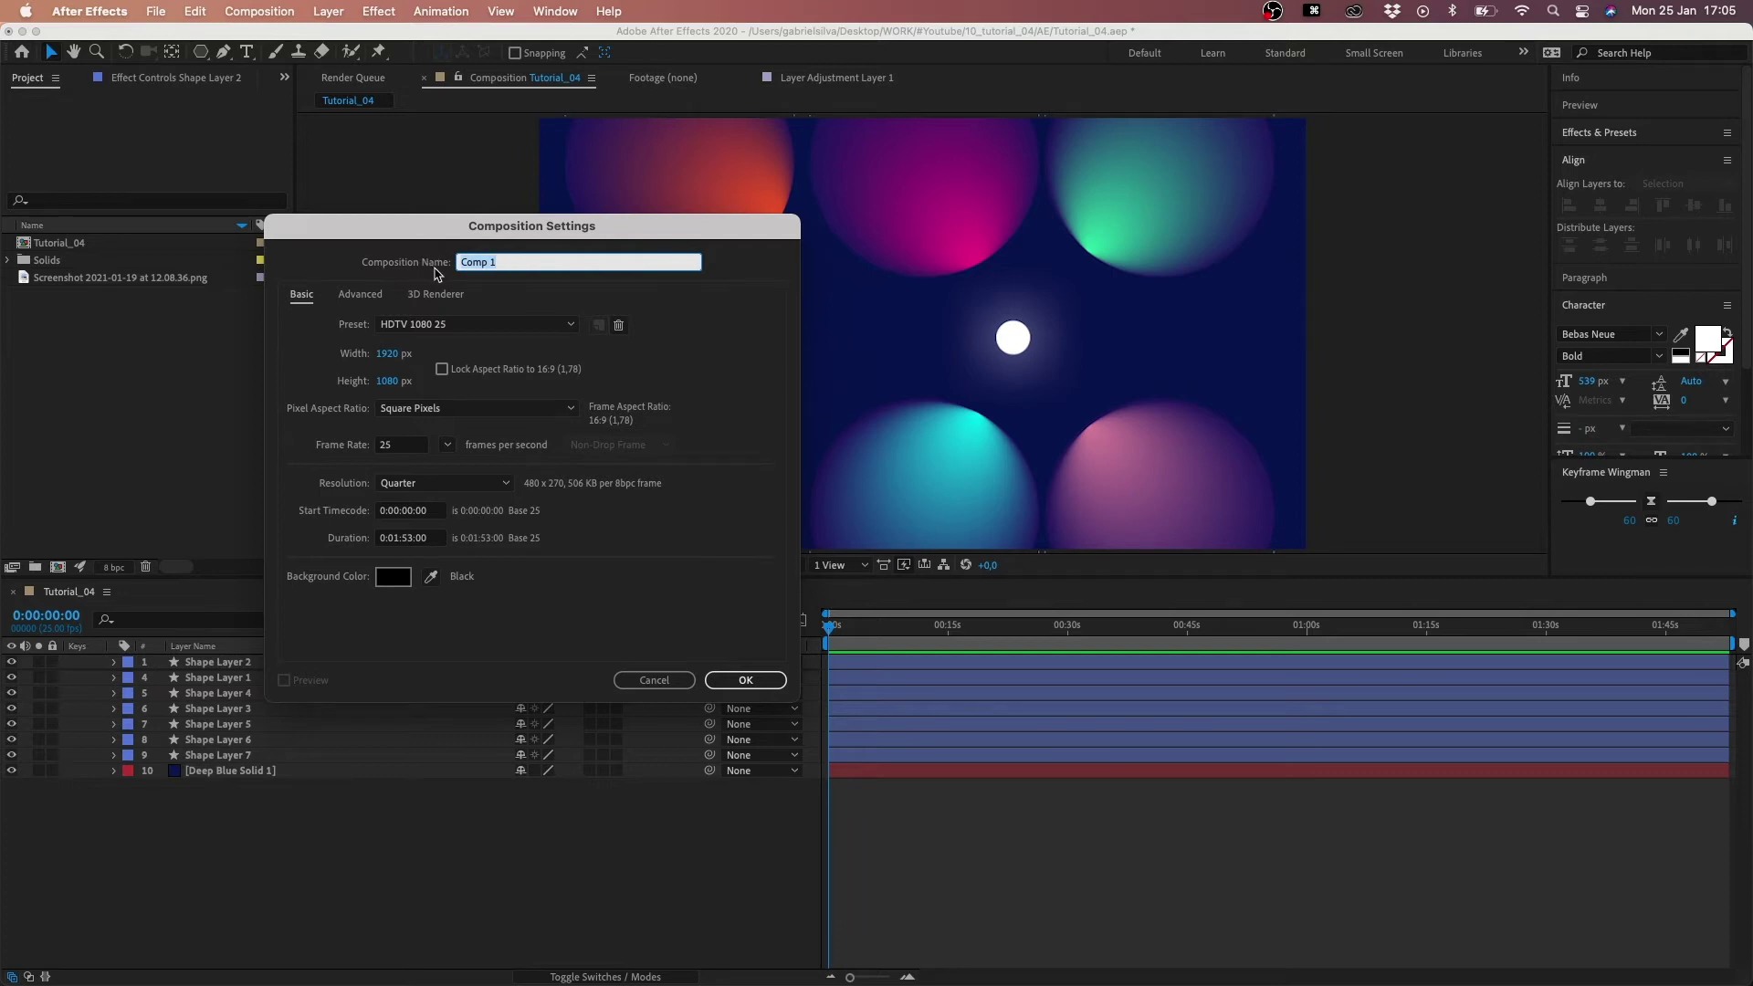
pyautogui.write('look')
pyautogui.write('At')
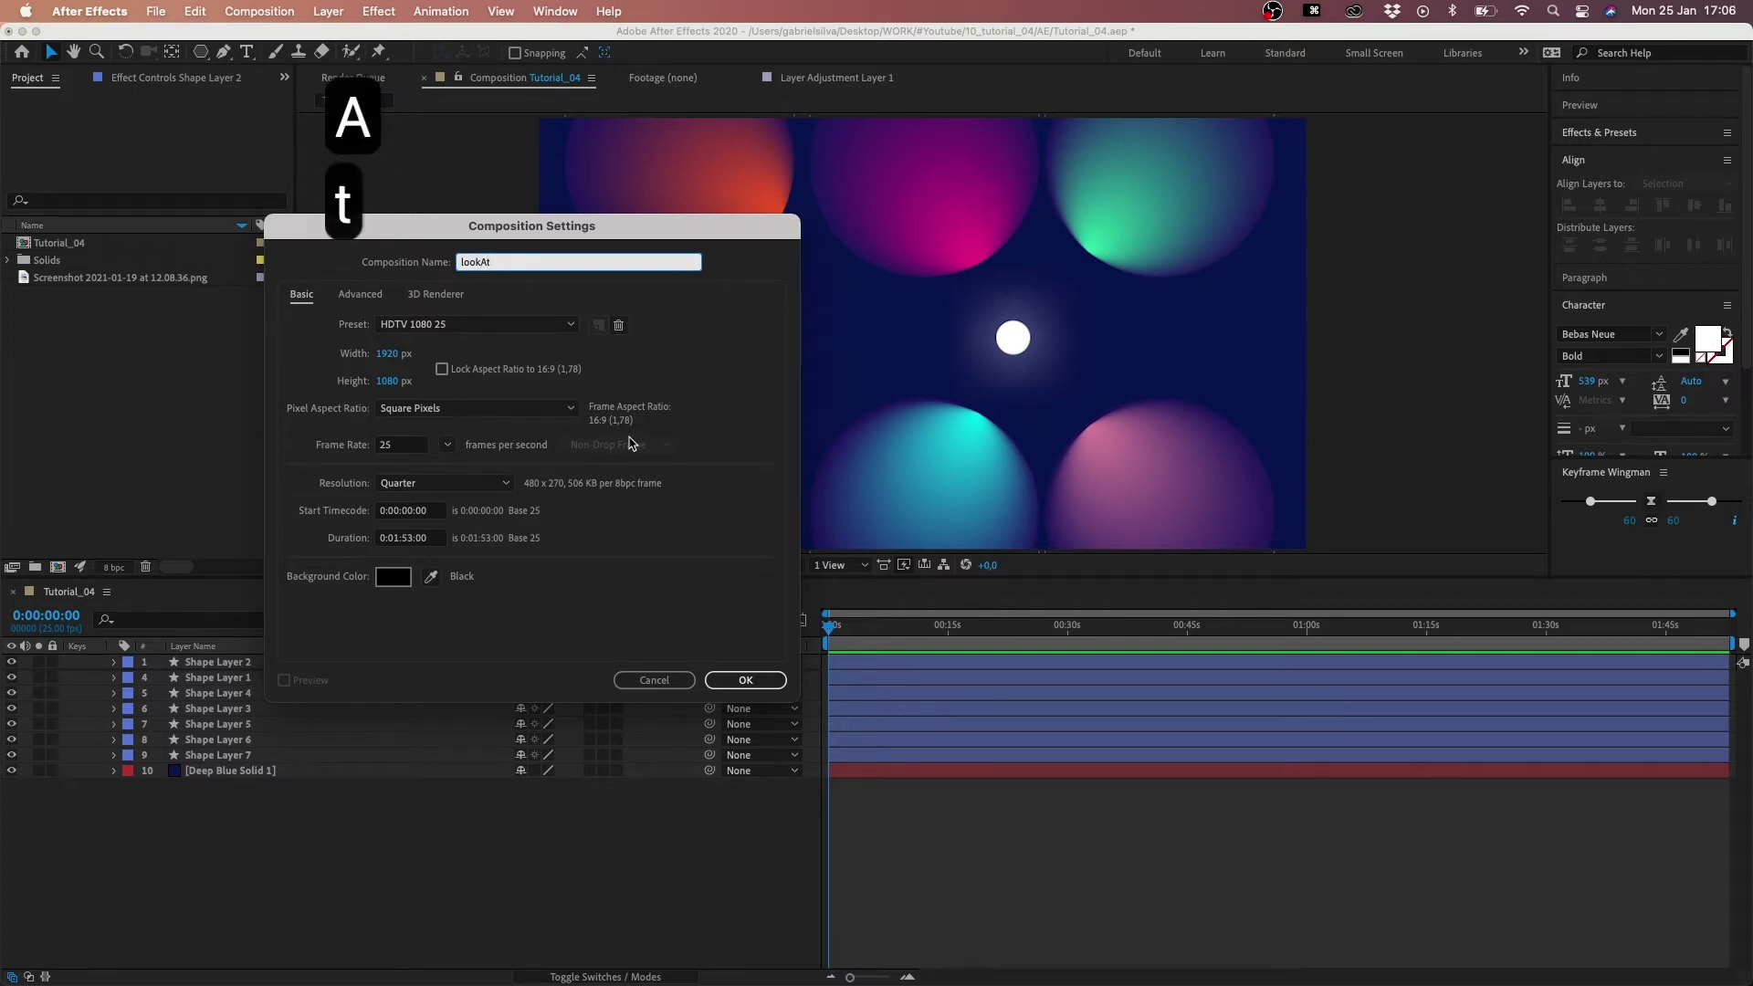
pyautogui.click(742, 681)
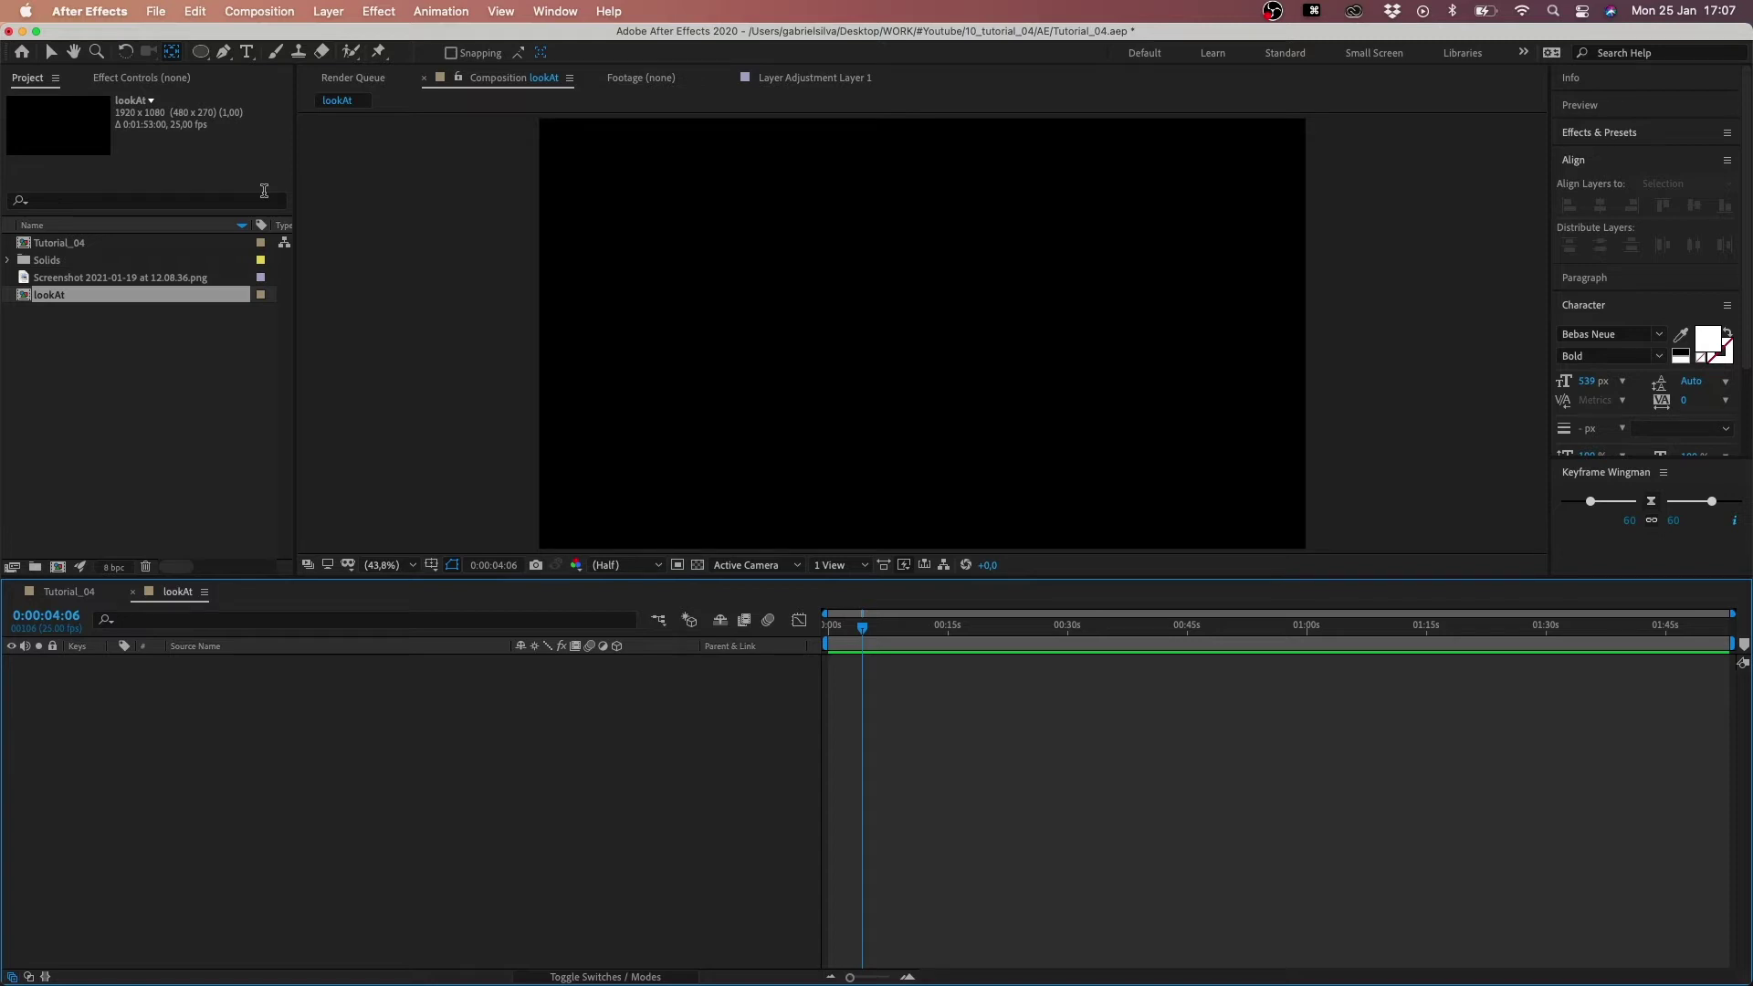
# - Draw a large centred circle with an orange-to-blue linear gradient fill, then switch to Tutorial_04
pyautogui.click(199, 52)
pyautogui.moveTo(701, 189)
pyautogui.mouseDown()
pyautogui.moveTo(1011, 442)
pyautogui.moveTo(981, 469)
pyautogui.mouseUp()
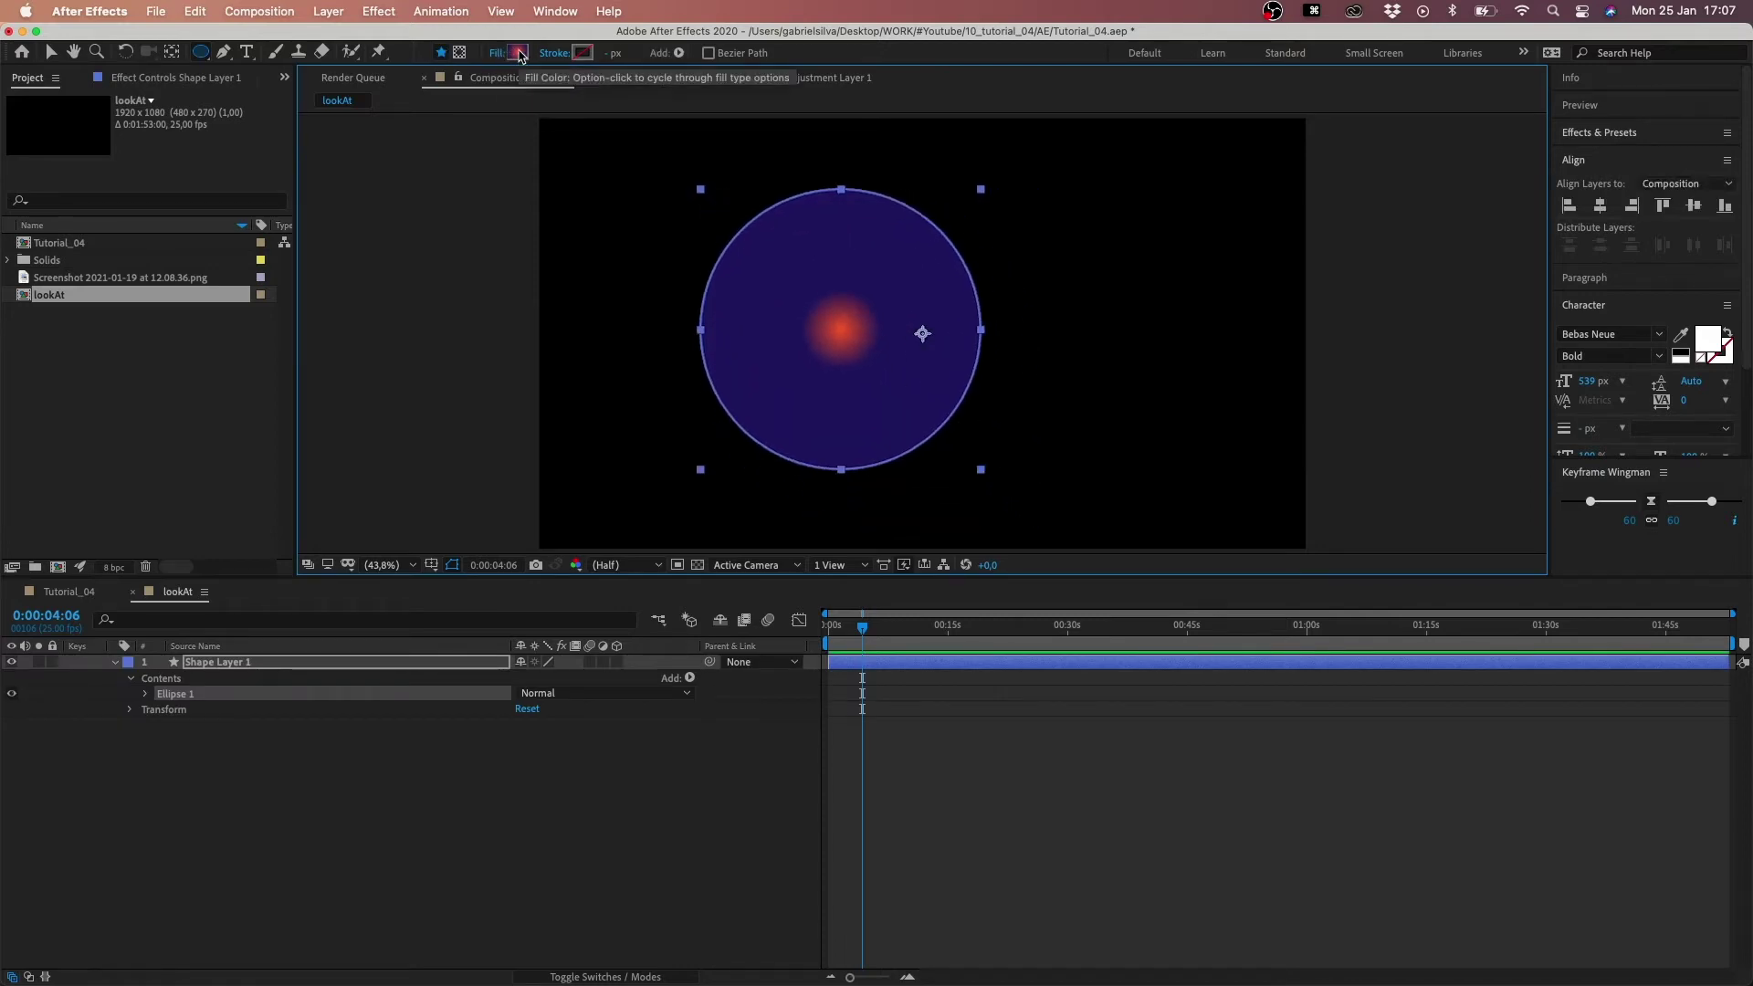
pyautogui.keyDown('alt'); pyautogui.click(519, 54); pyautogui.keyUp('alt')
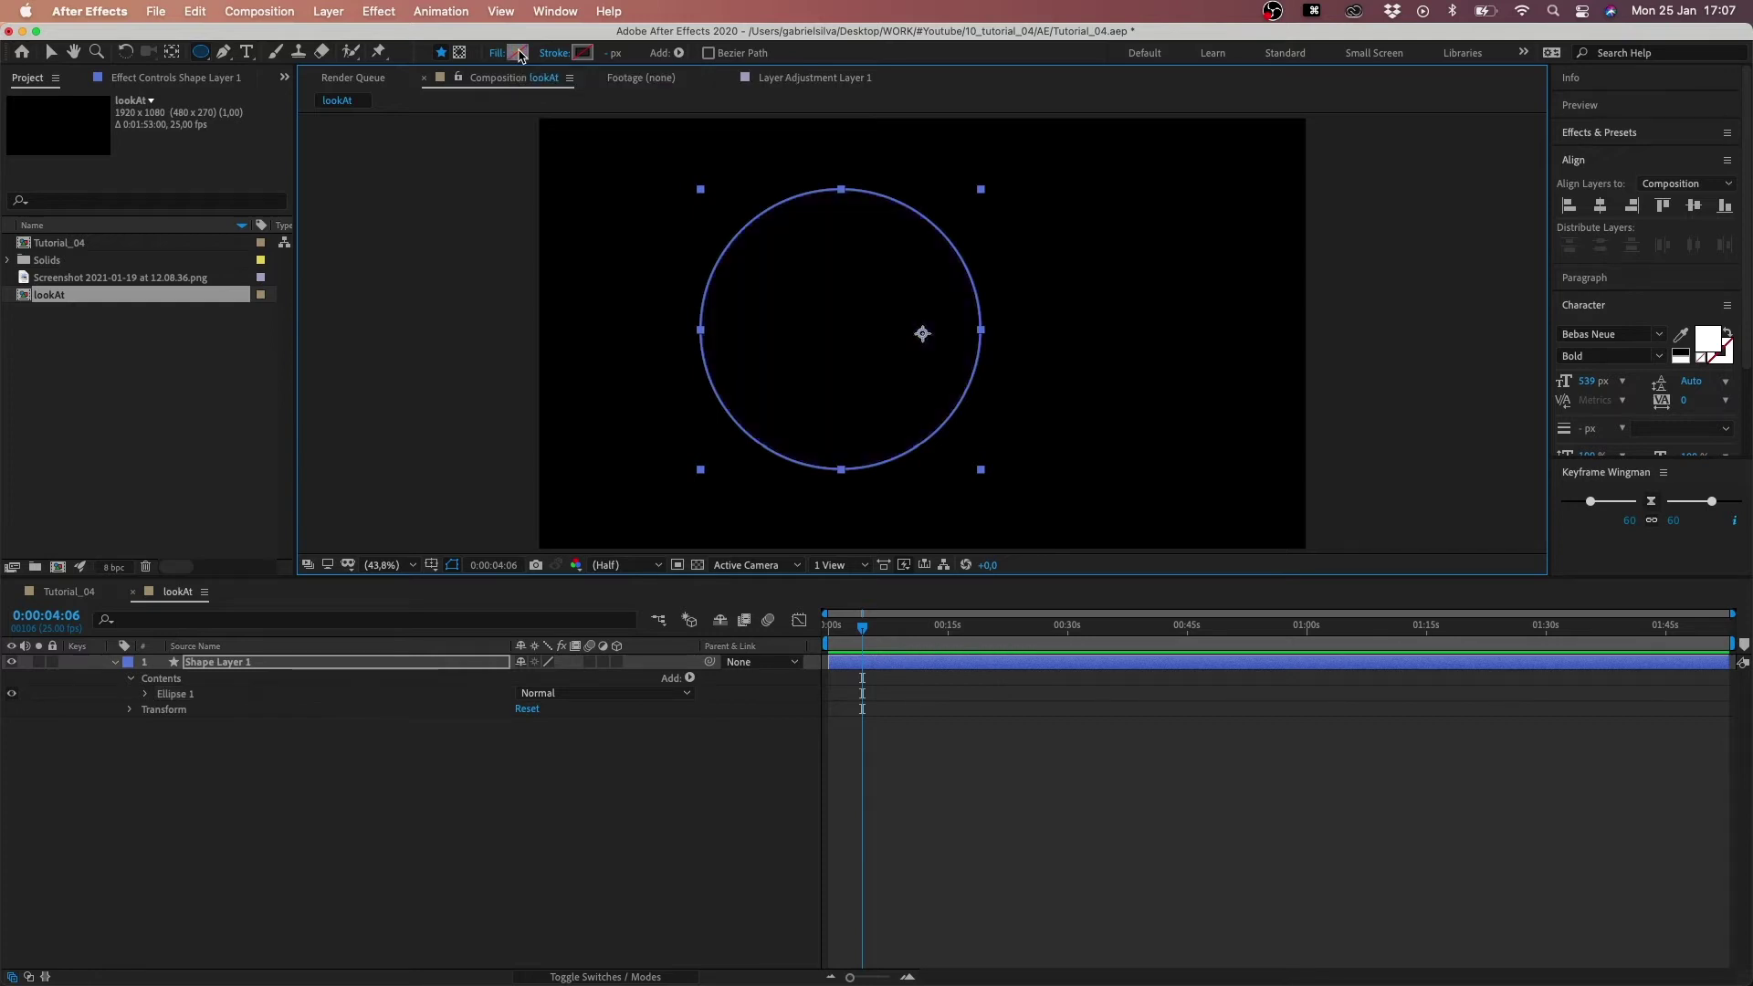
pyautogui.keyDown('alt'); pyautogui.click(520, 53); pyautogui.keyUp('alt')
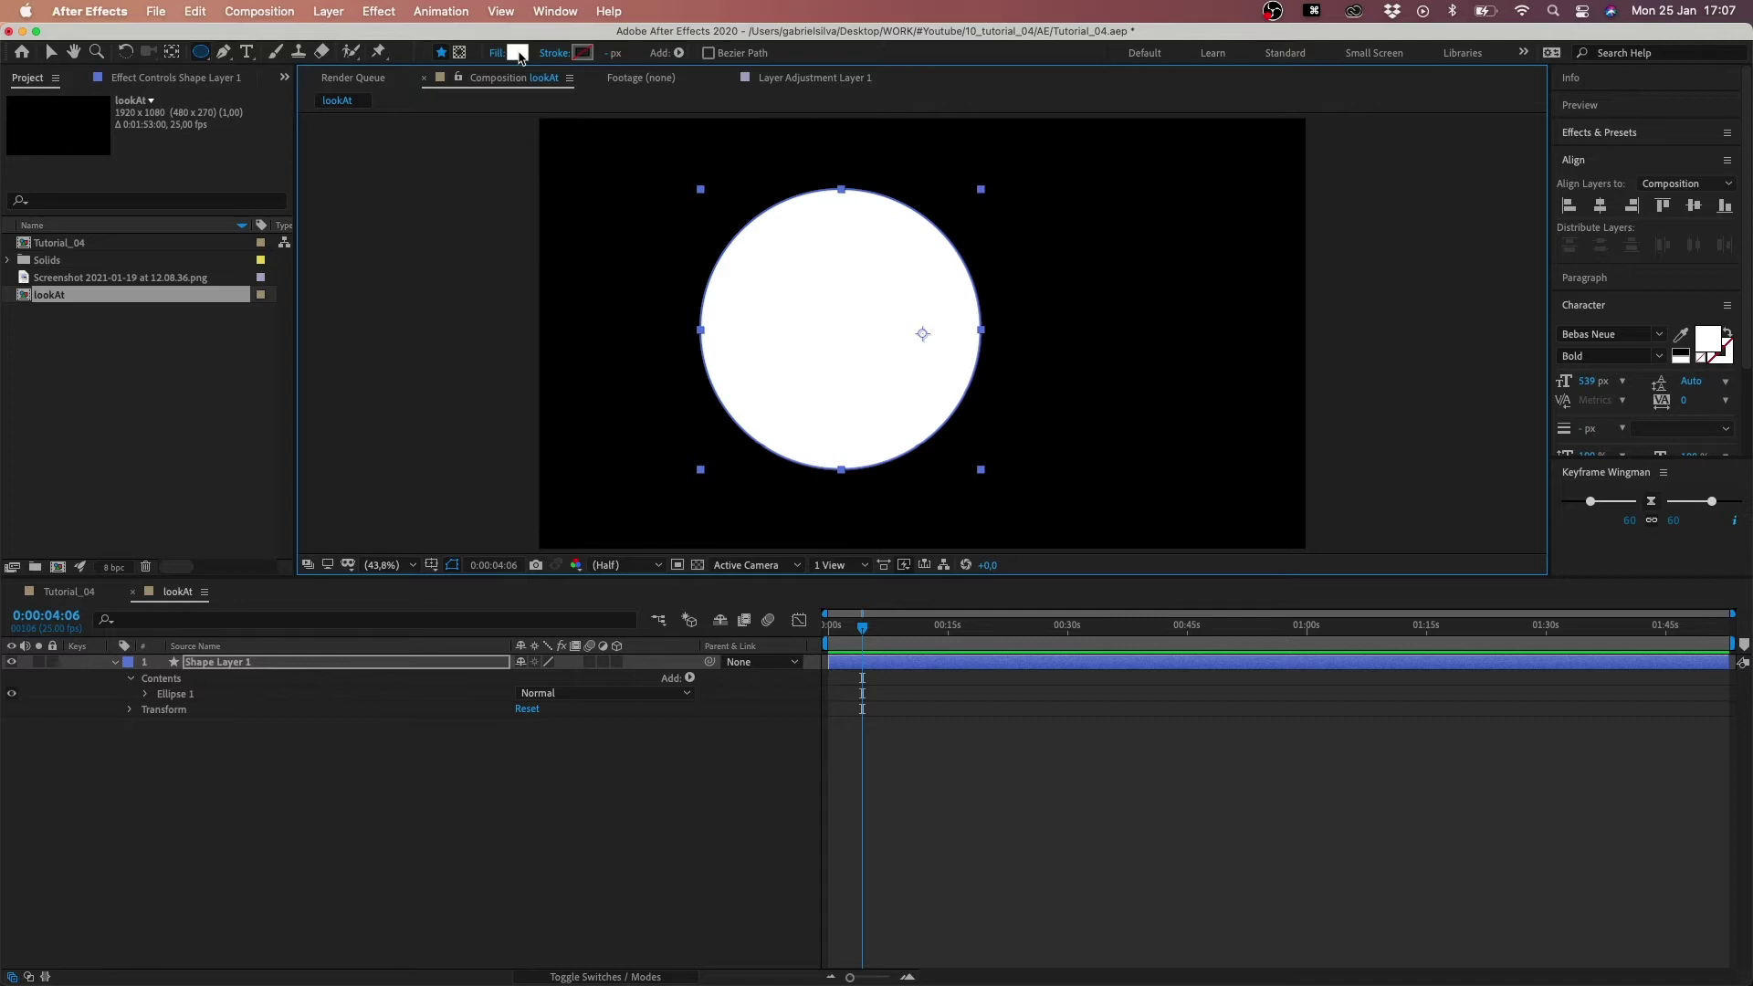
pyautogui.keyDown('alt'); pyautogui.click(520, 53); pyautogui.keyUp('alt')
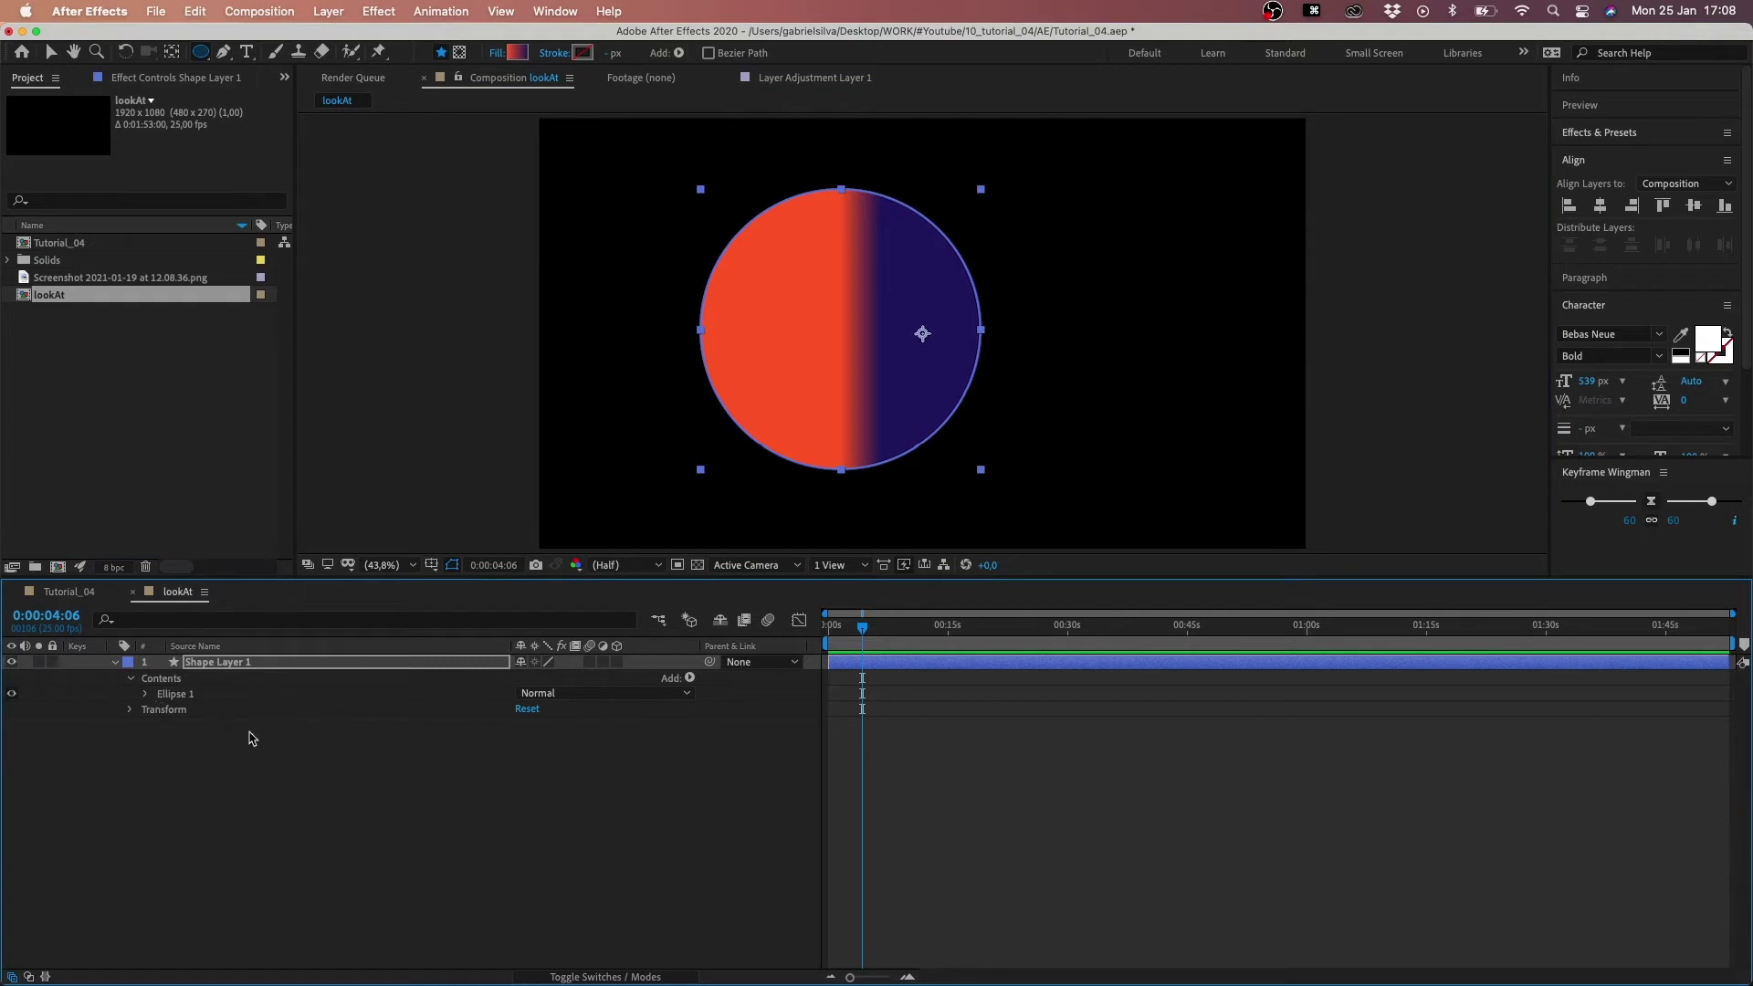
pyautogui.click(69, 592)
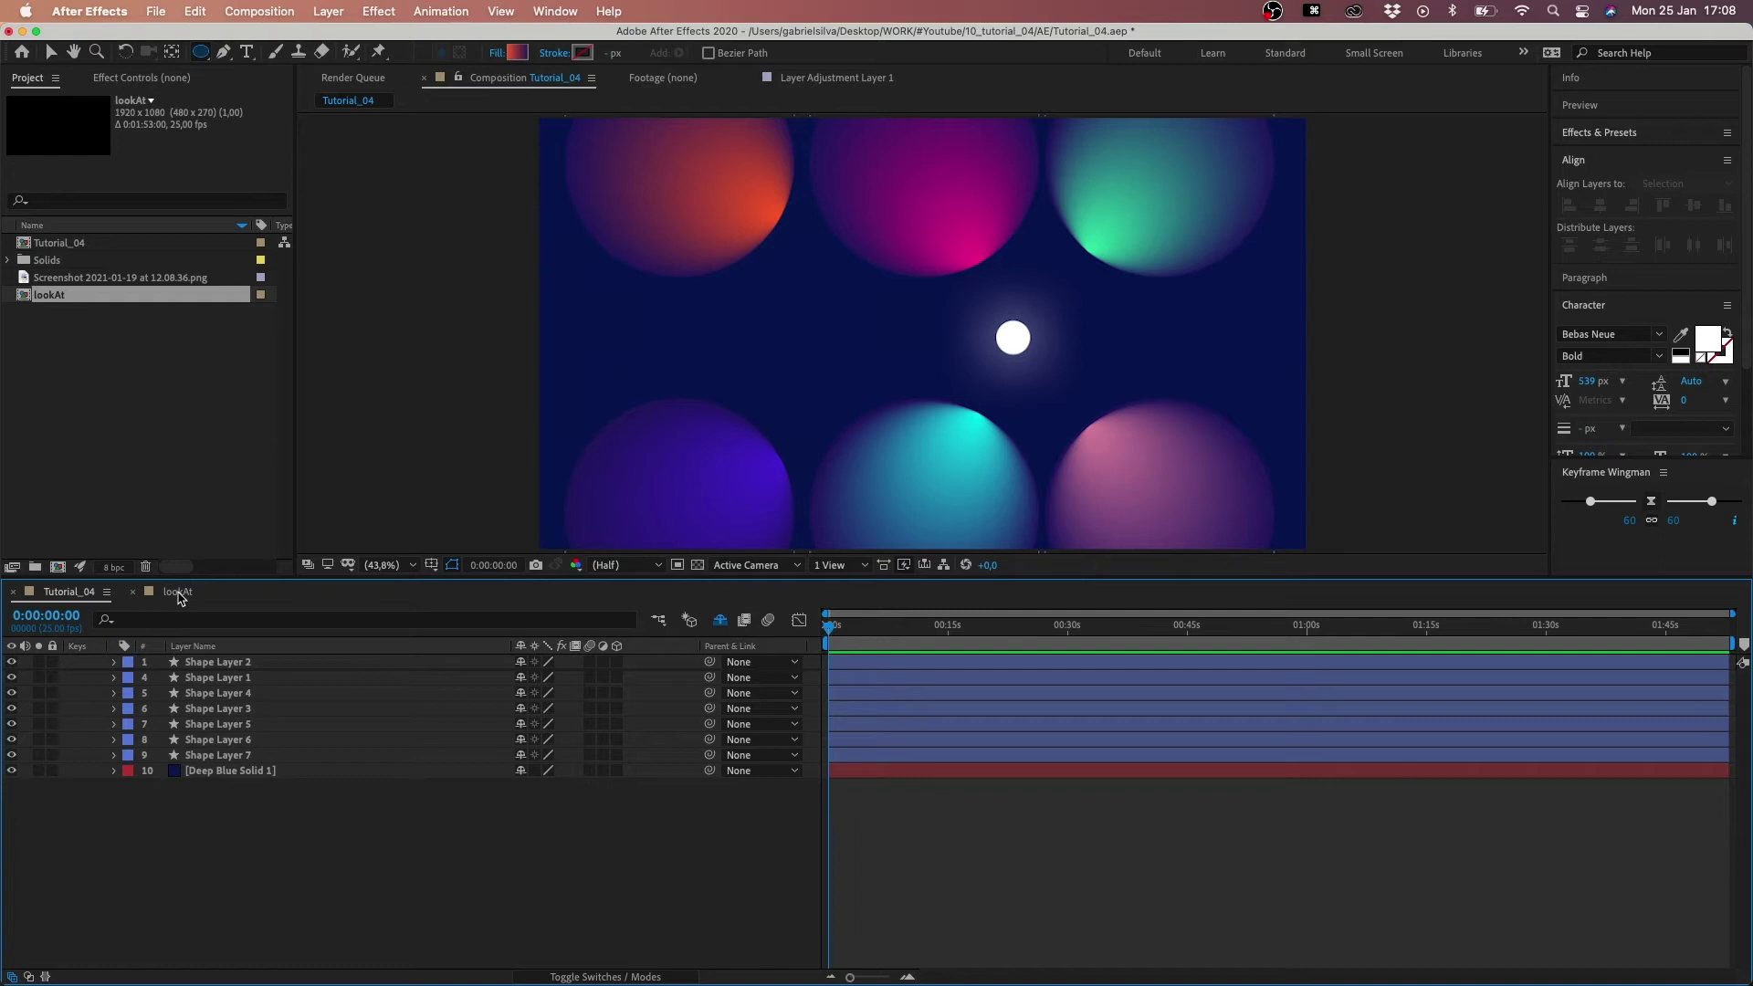
# - In lookAt, change the circle's Gradient Fill 1 type to Radial
pyautogui.click(178, 591)
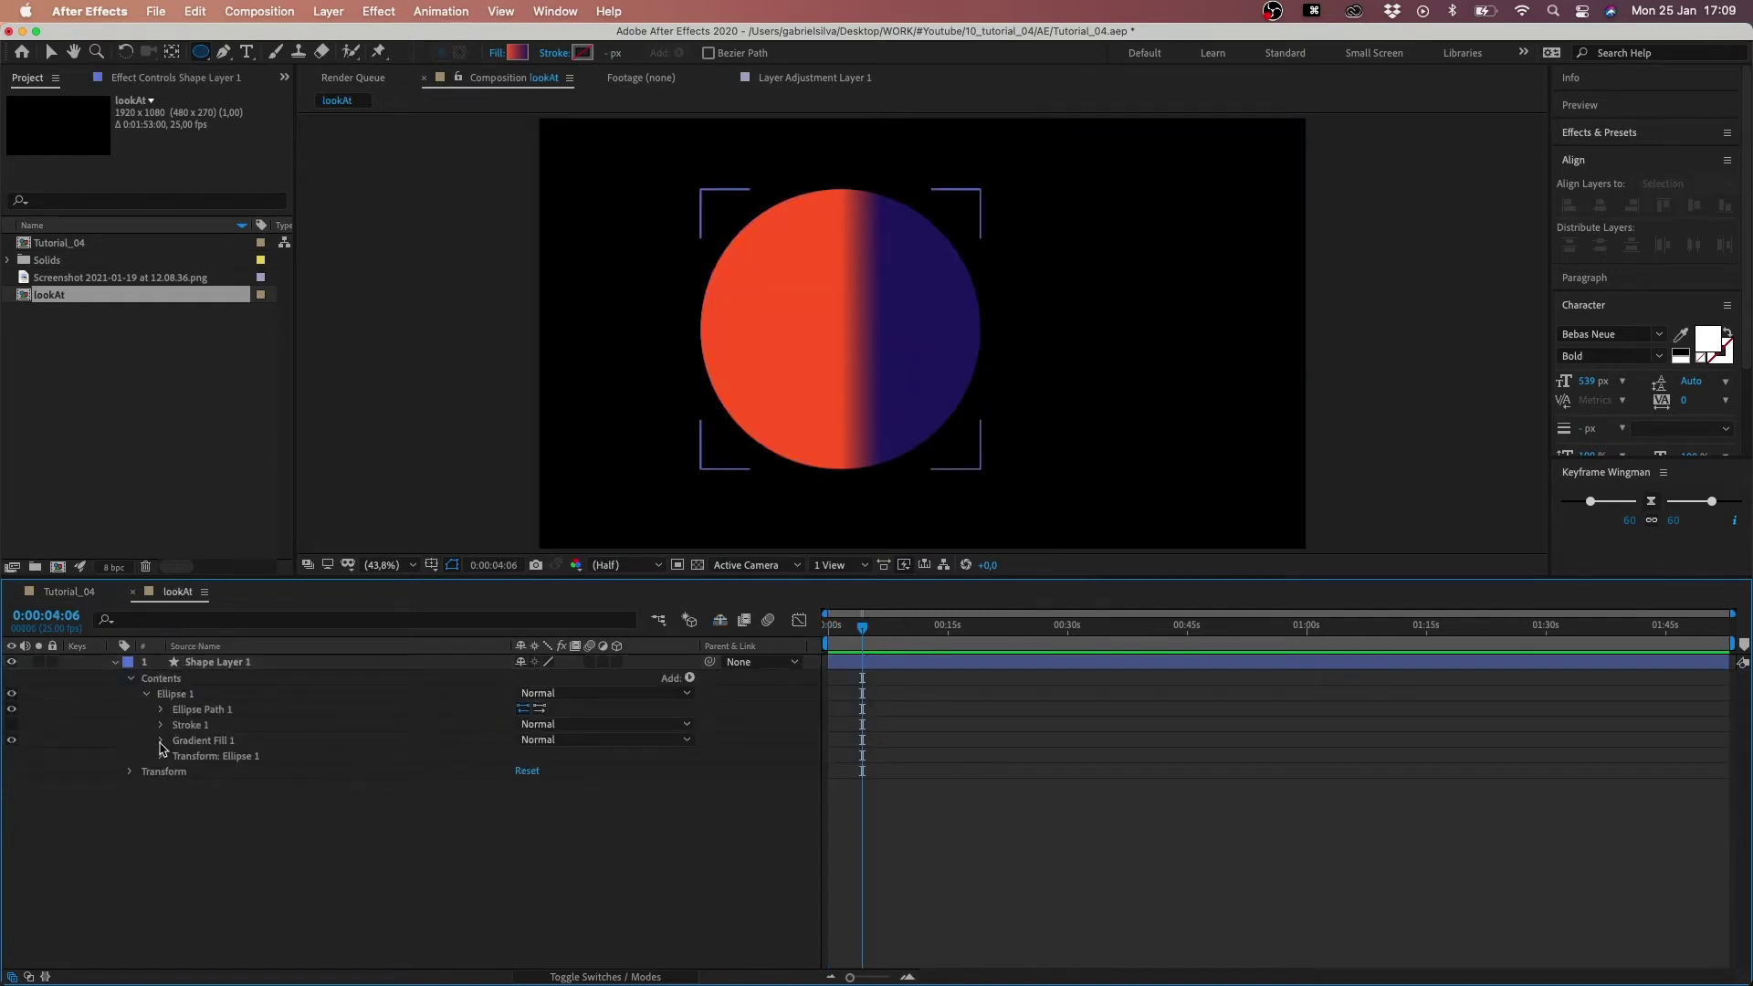
pyautogui.click(160, 741)
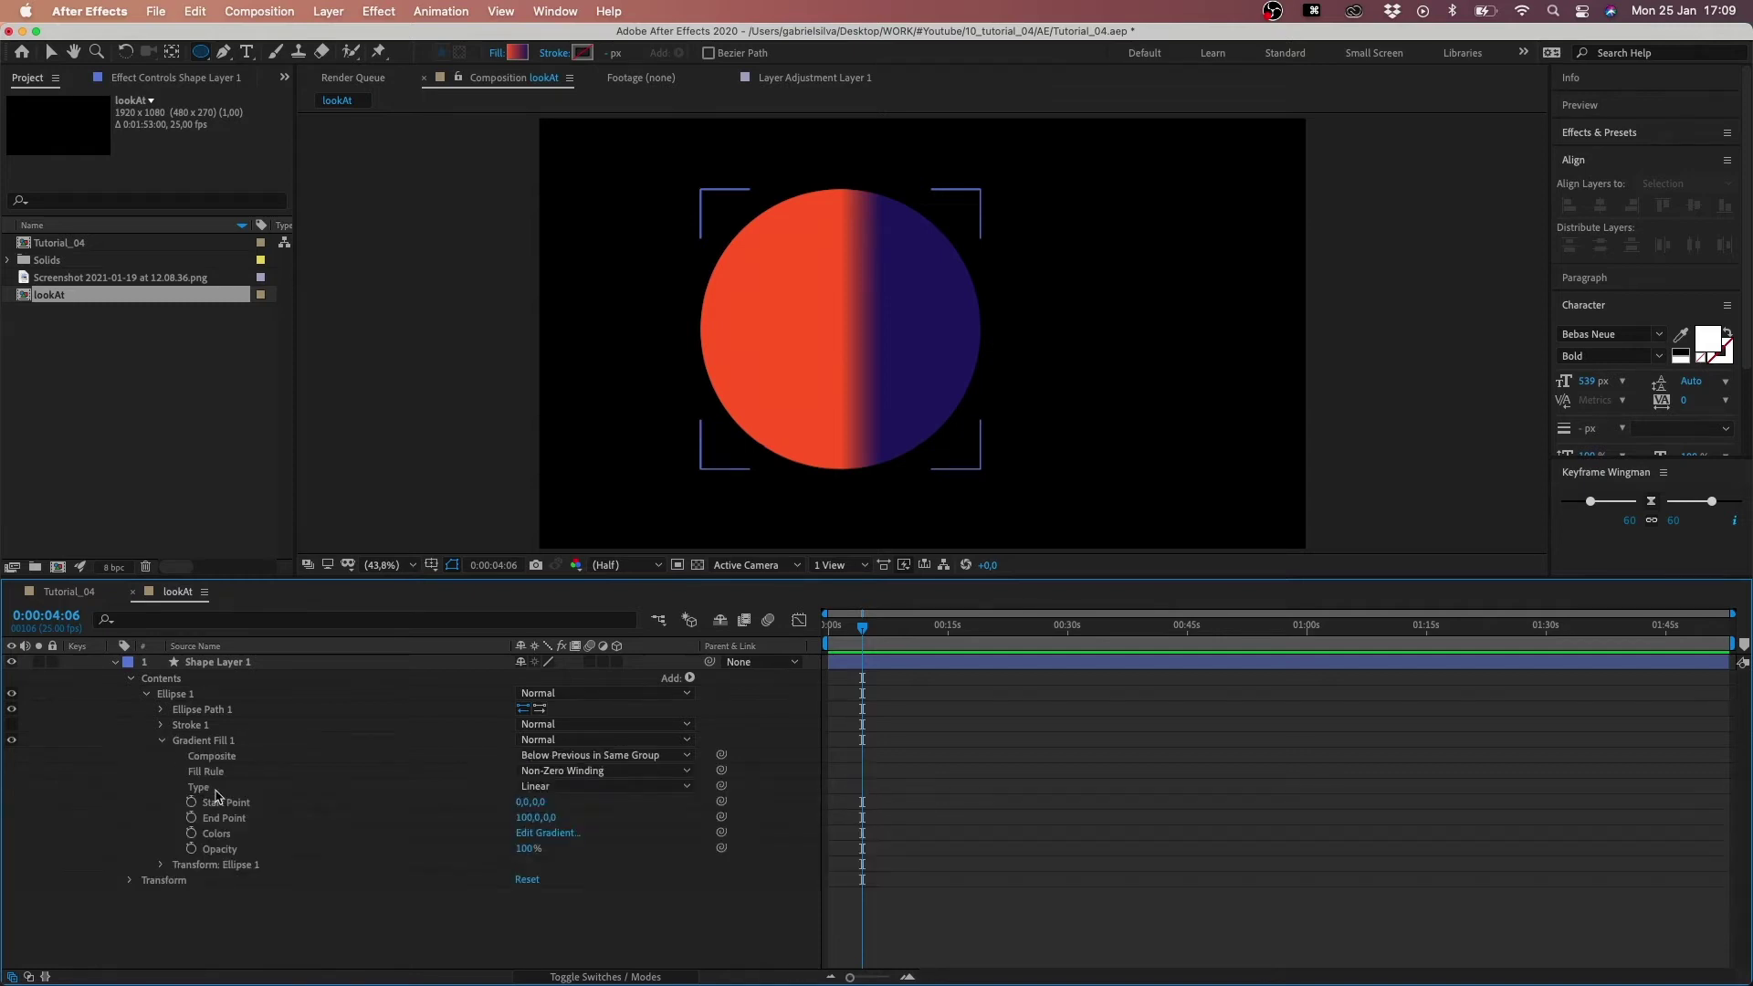
pyautogui.click(216, 792)
pyautogui.click(548, 789)
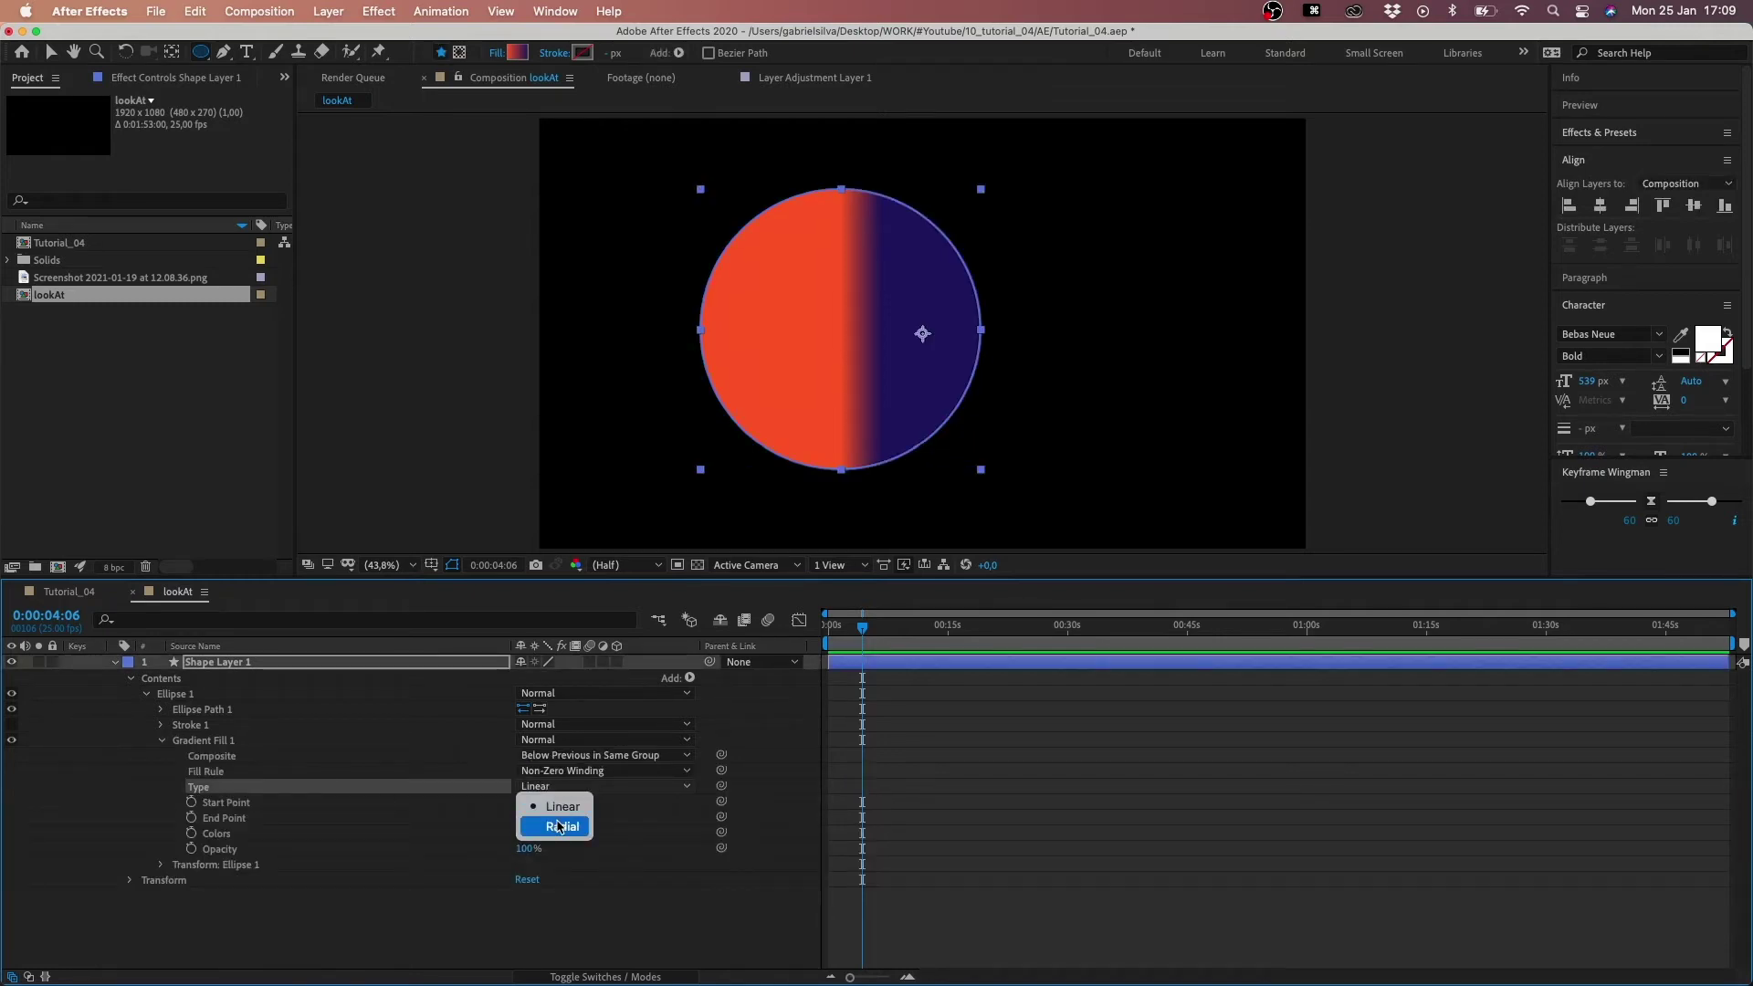
pyautogui.click(561, 827)
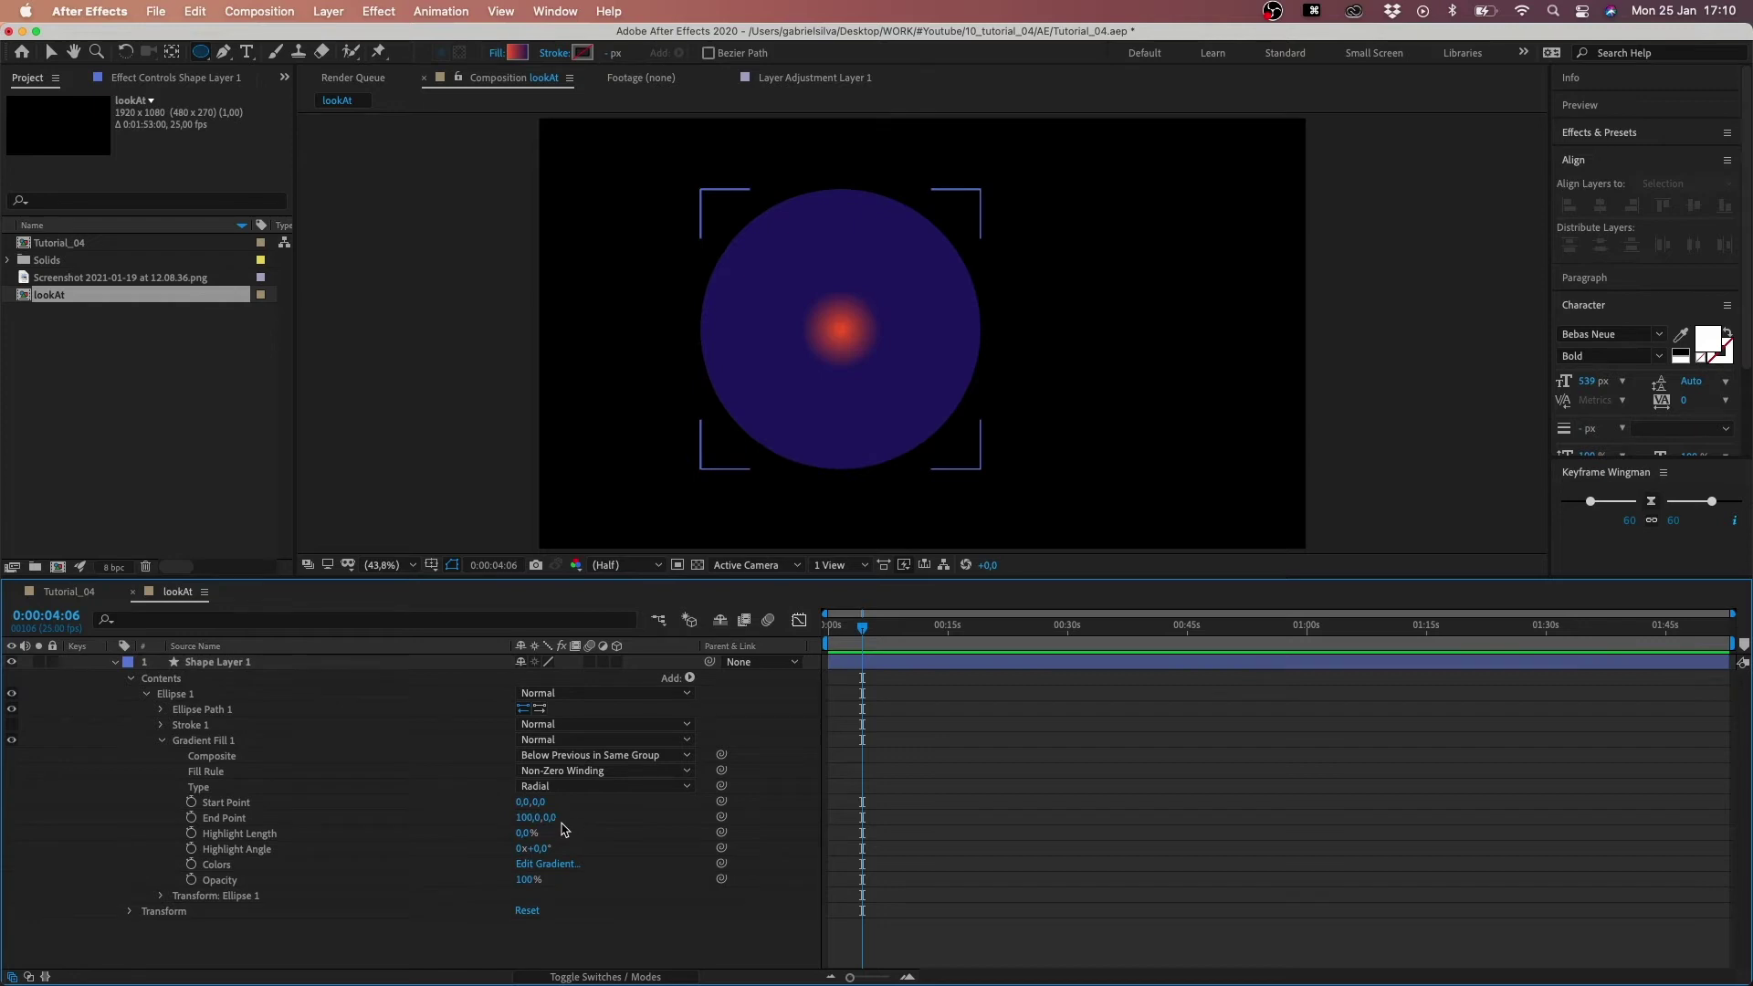
# - Set the gradient End Point to 349,0 and Highlight Length to 100%
pyautogui.moveTo(531, 818)
pyautogui.mouseDown()
pyautogui.moveTo(498, 824)
pyautogui.moveTo(701, 779)
pyautogui.mouseUp()
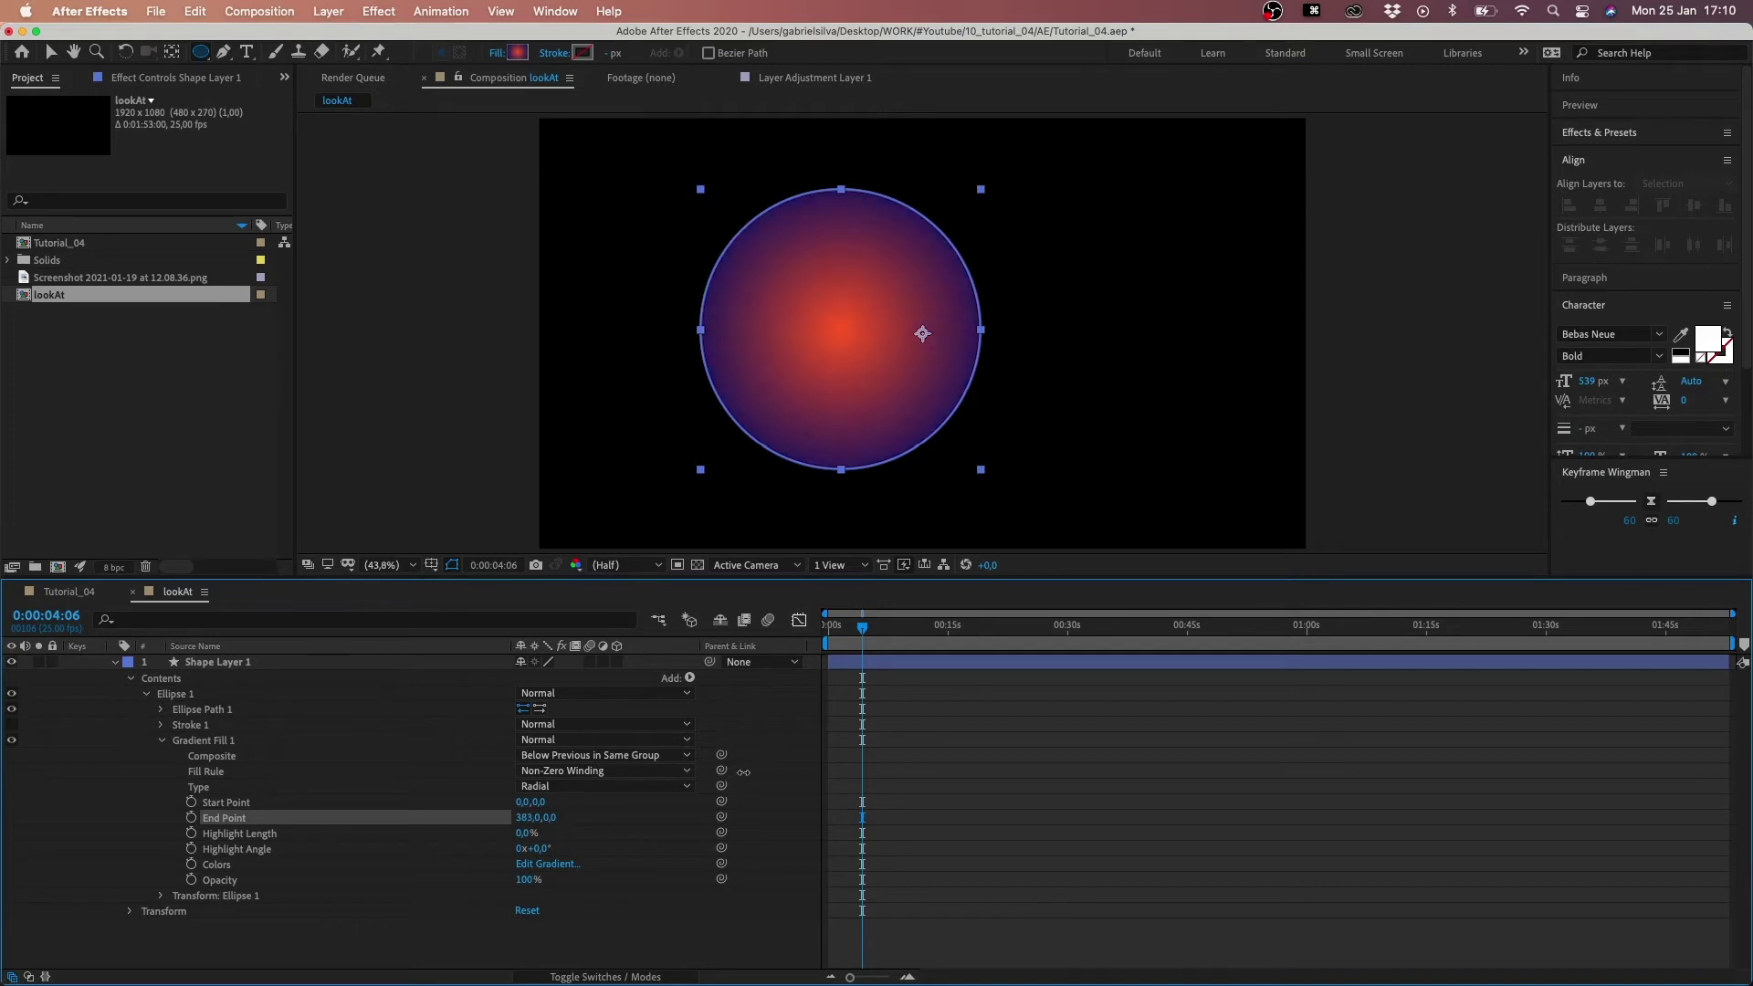
pyautogui.press('Return')
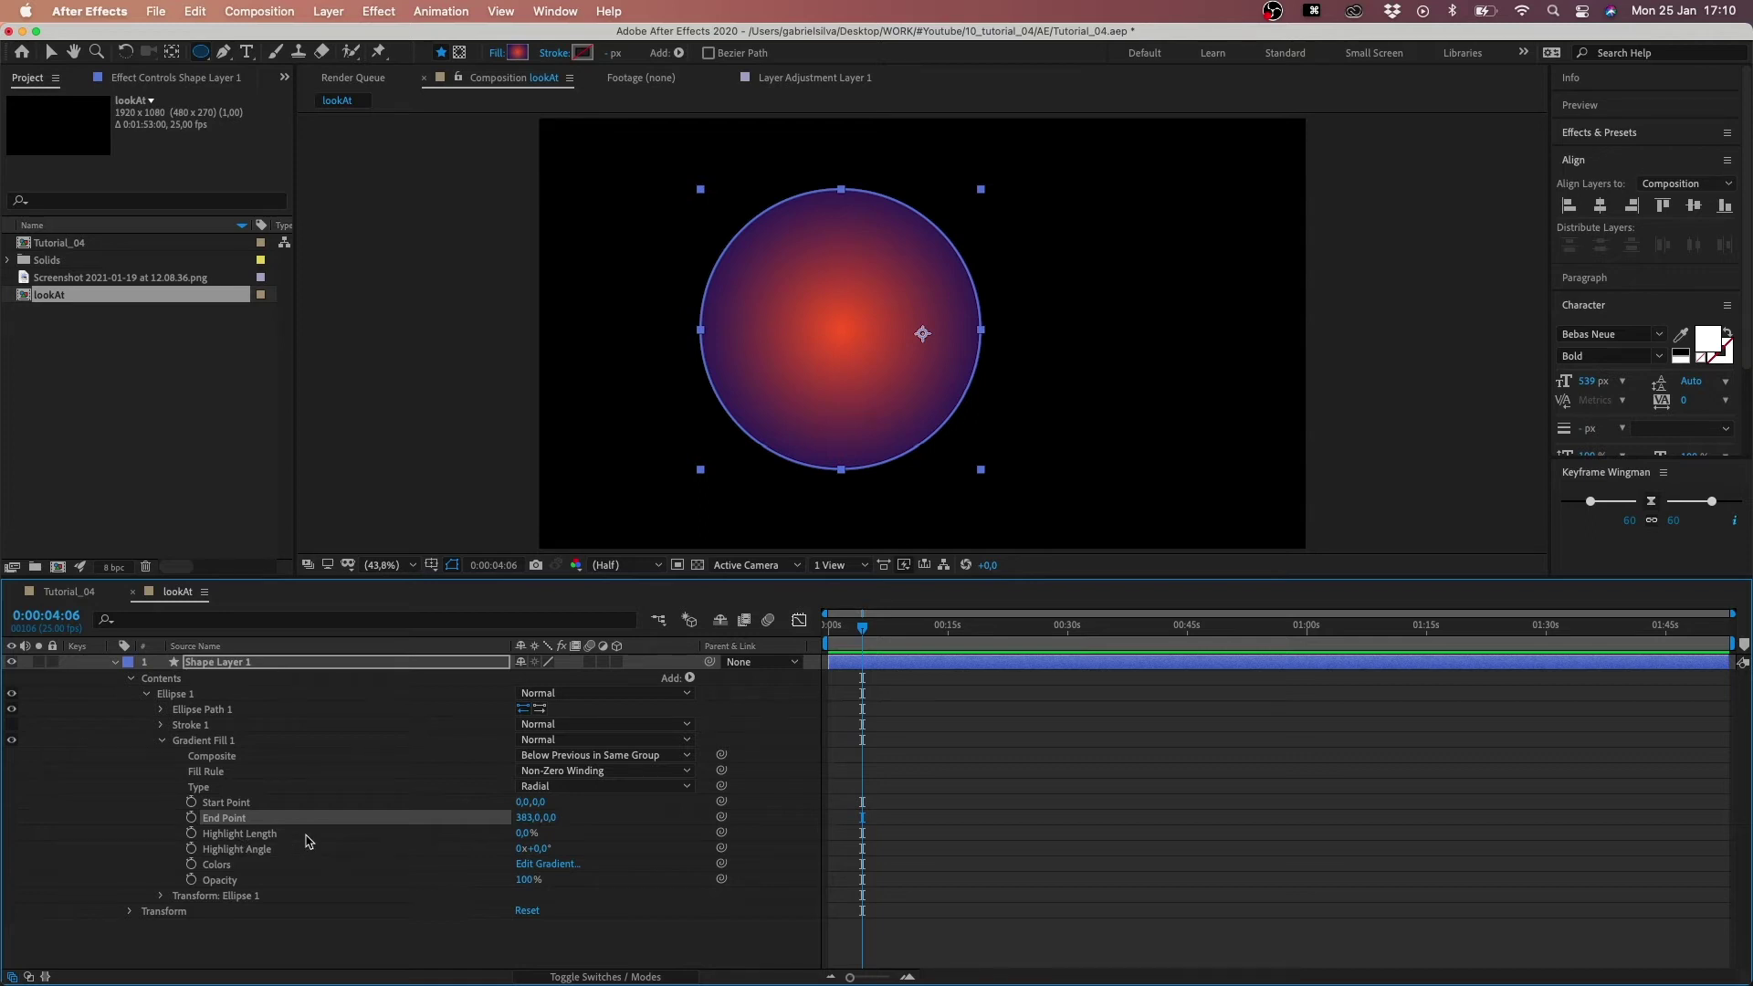
pyautogui.click(527, 834)
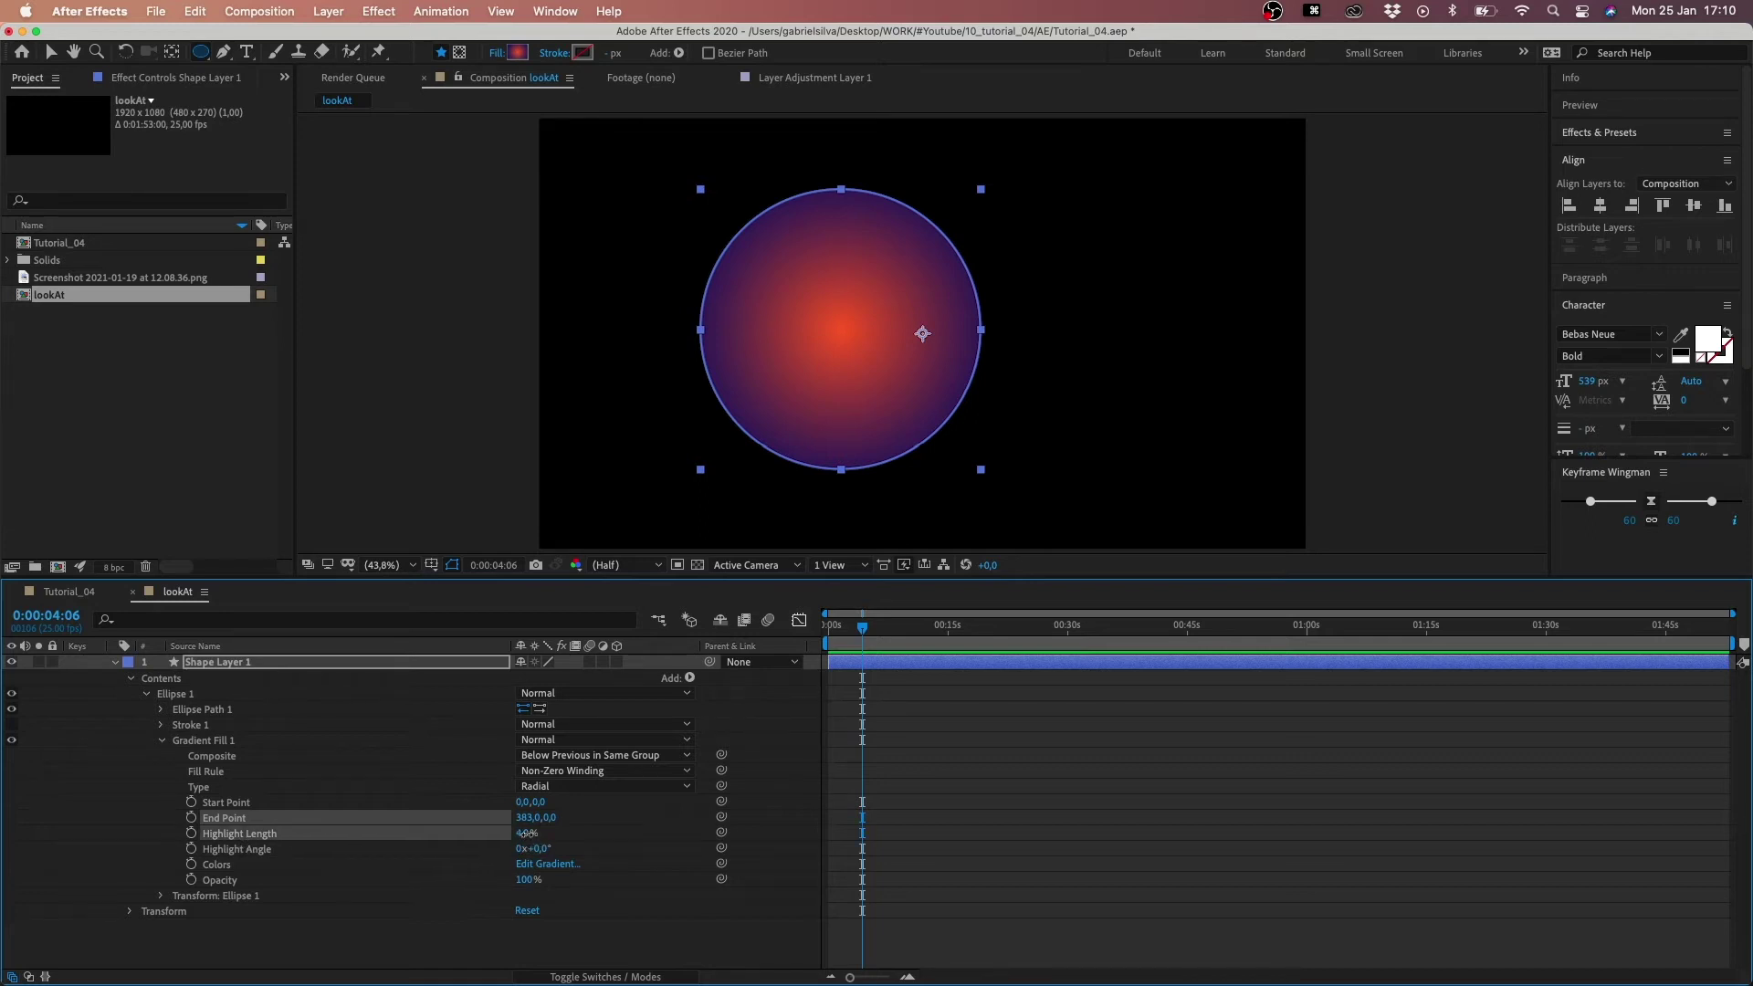
pyautogui.moveTo(526, 833); pyautogui.dragTo(772, 823)
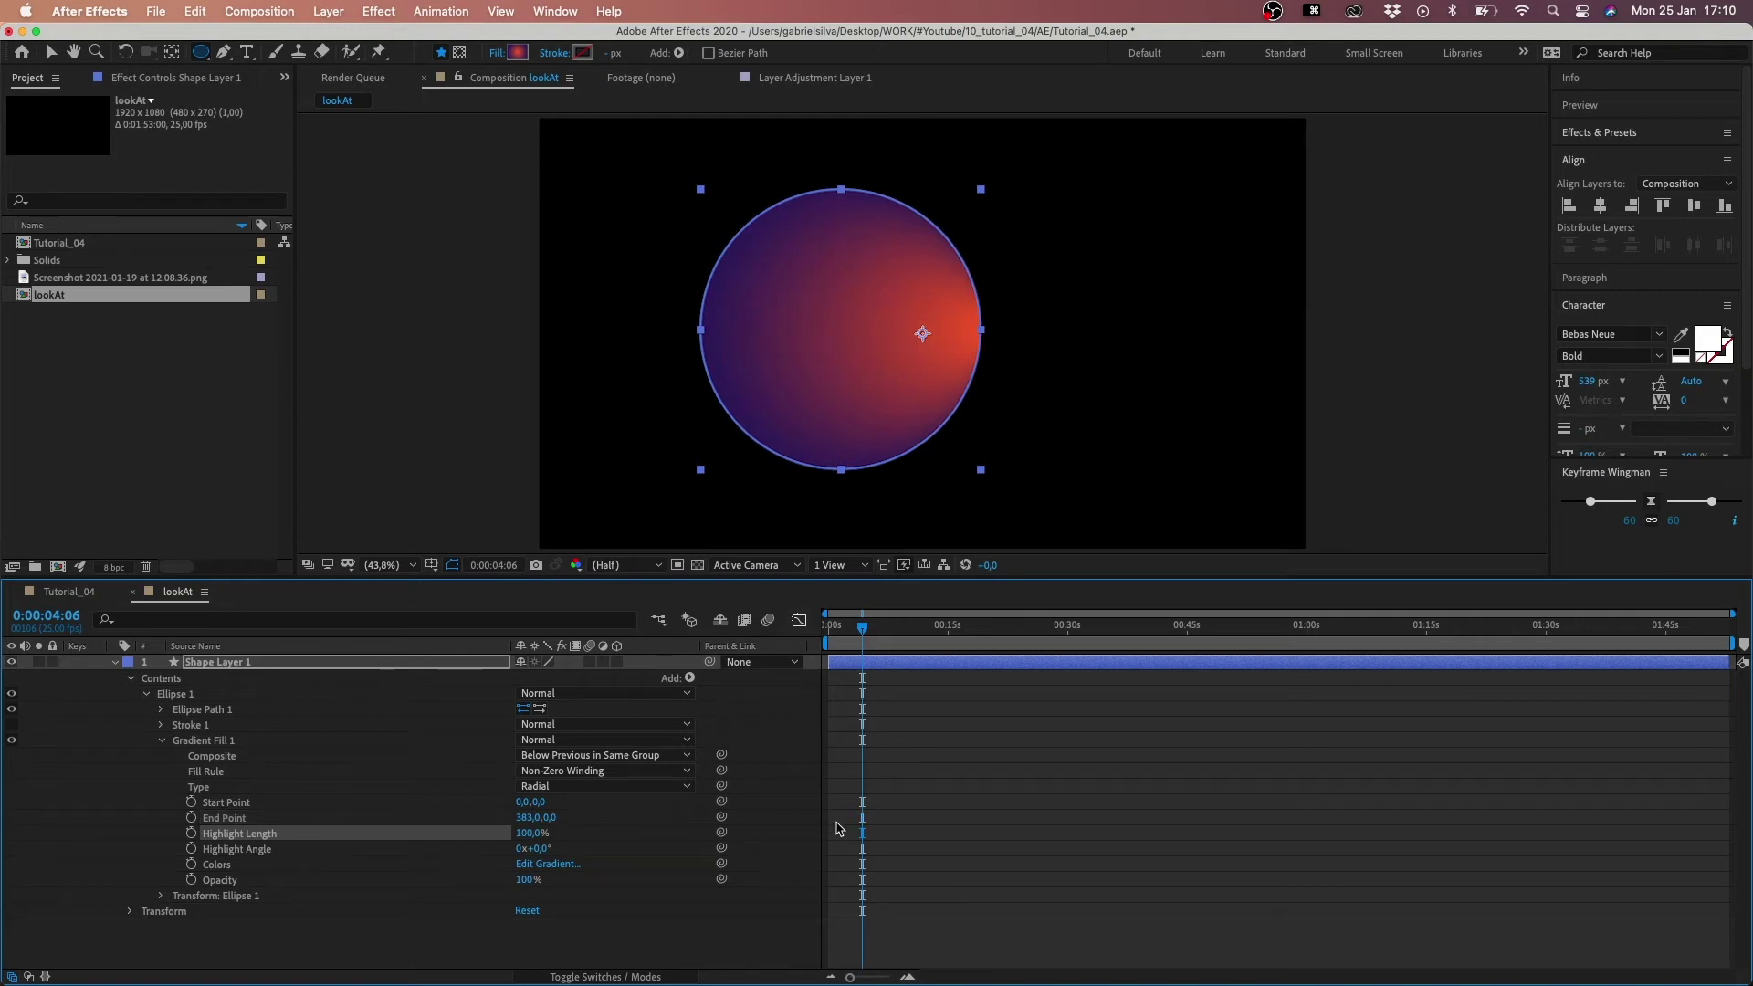
pyautogui.moveTo(532, 818)
pyautogui.mouseDown()
pyautogui.moveTo(459, 833)
pyautogui.moveTo(498, 827)
pyautogui.mouseUp()
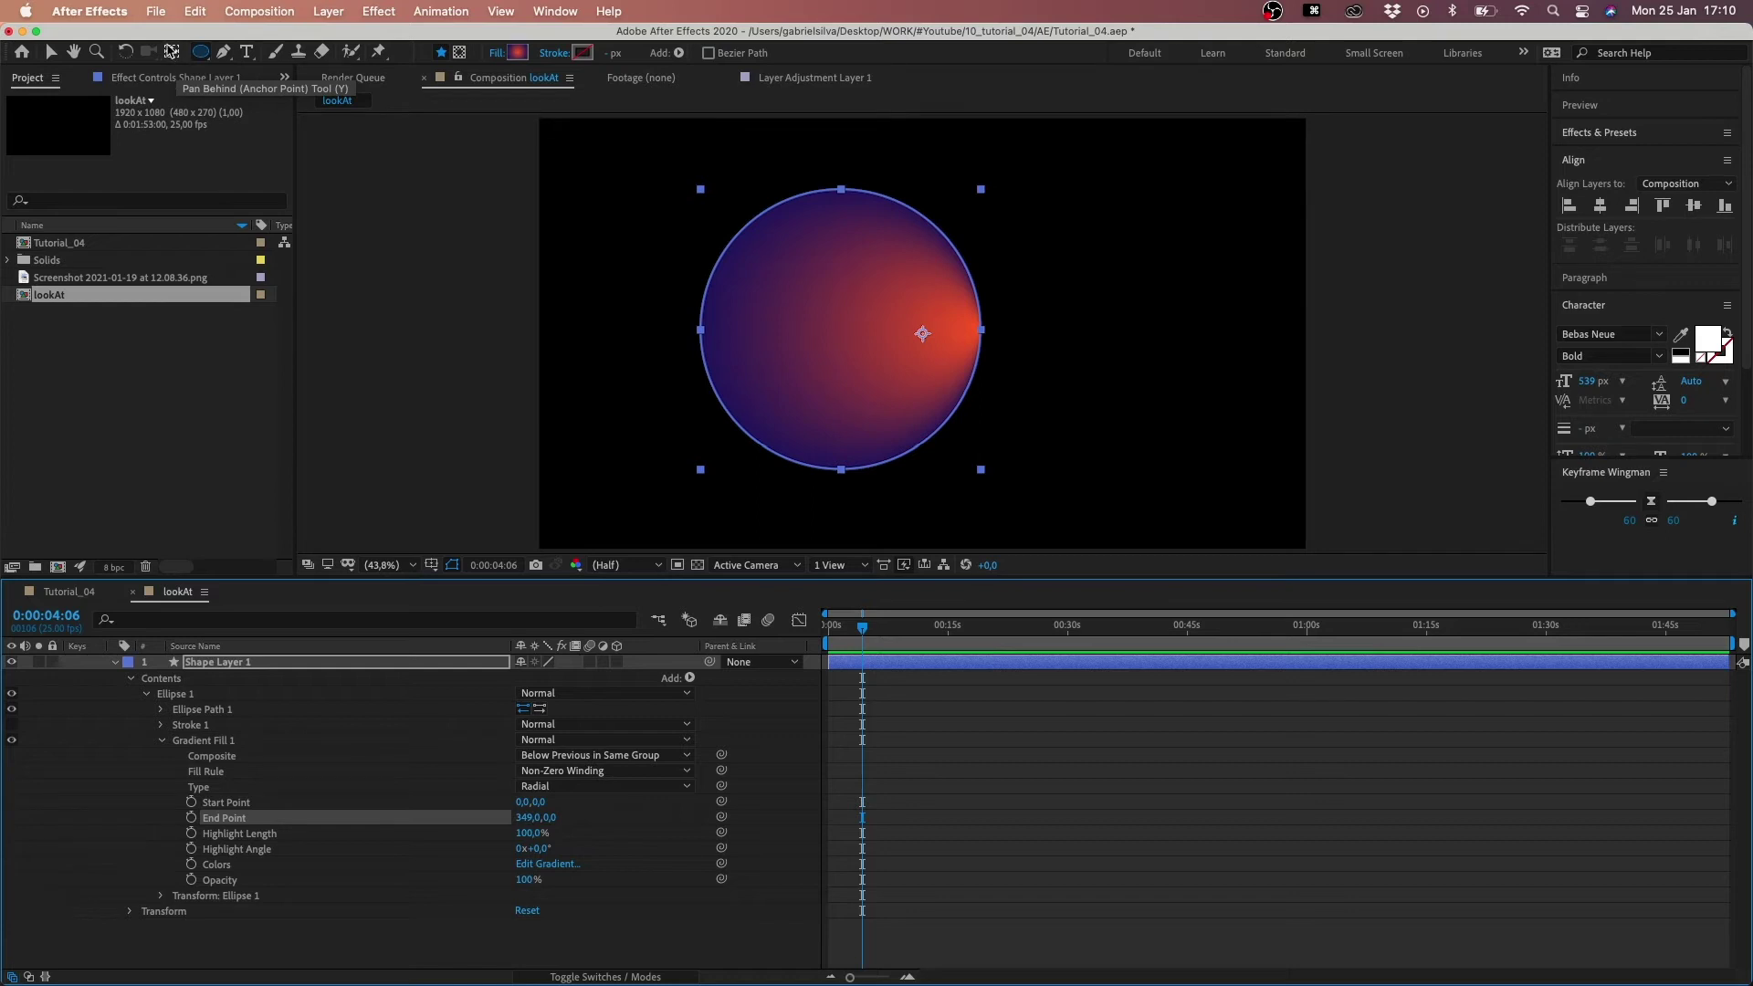
# - Deselect End Point, collapse and deselect Shape Layer 1, and pick the Ellipse tool
pyautogui.click(172, 52)
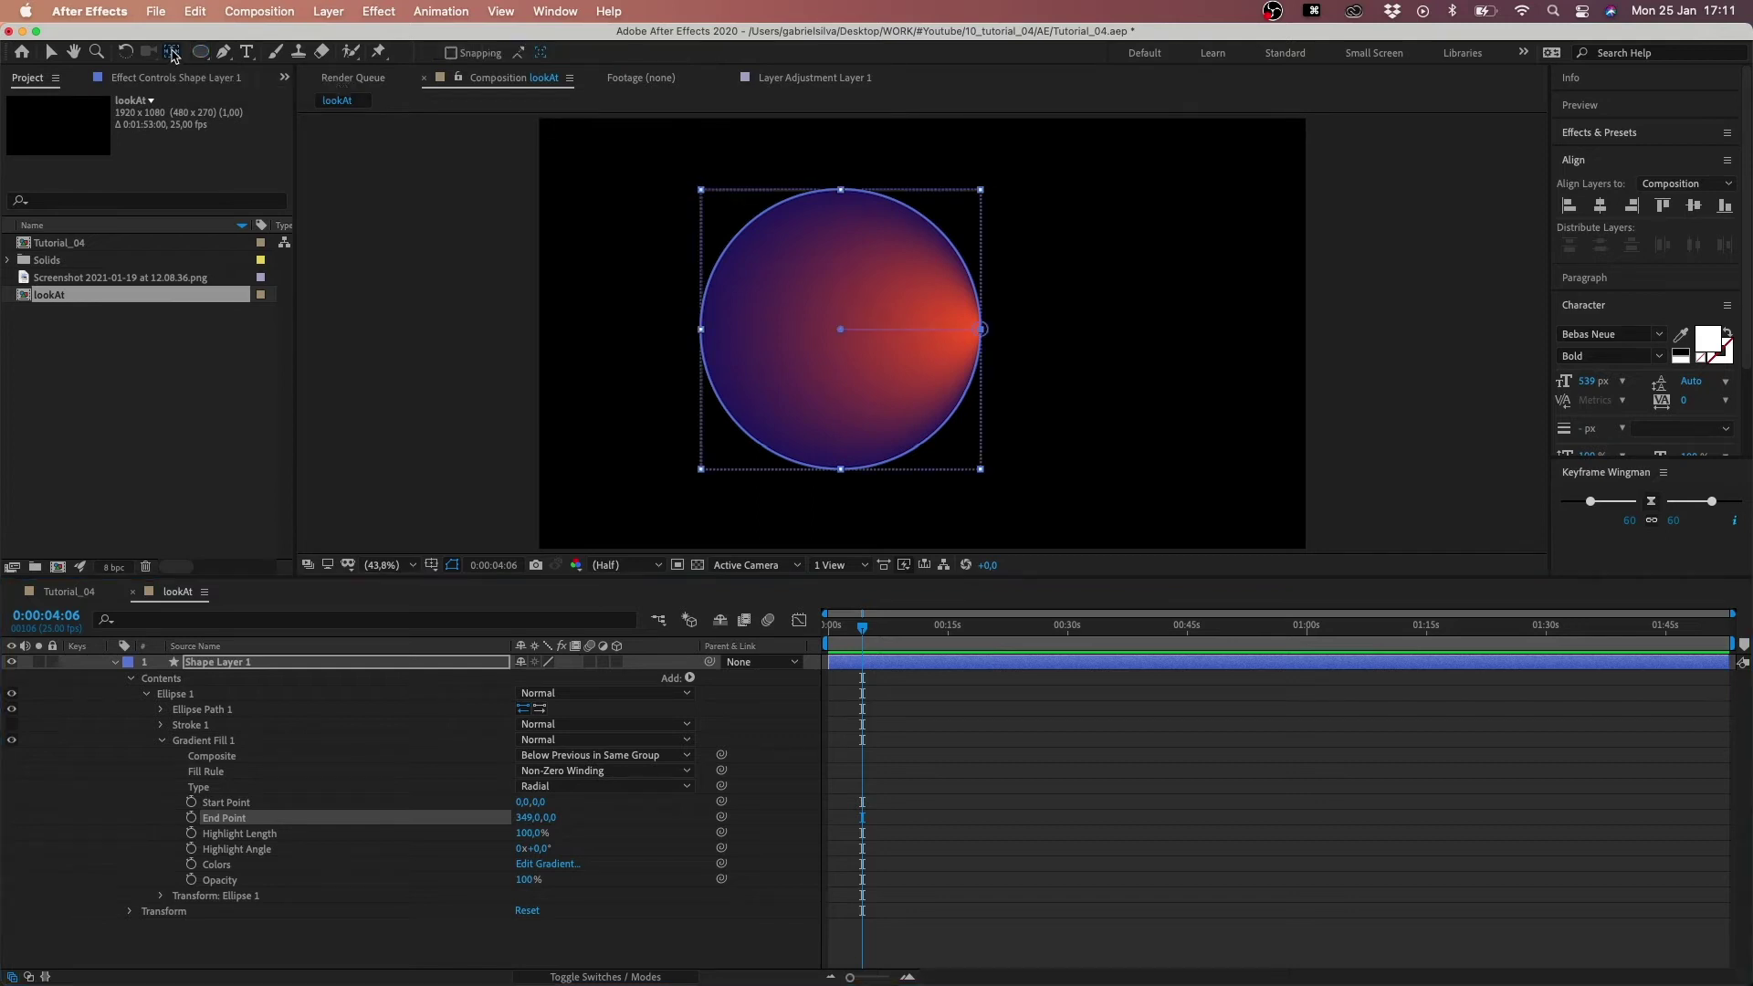
pyautogui.click(269, 668)
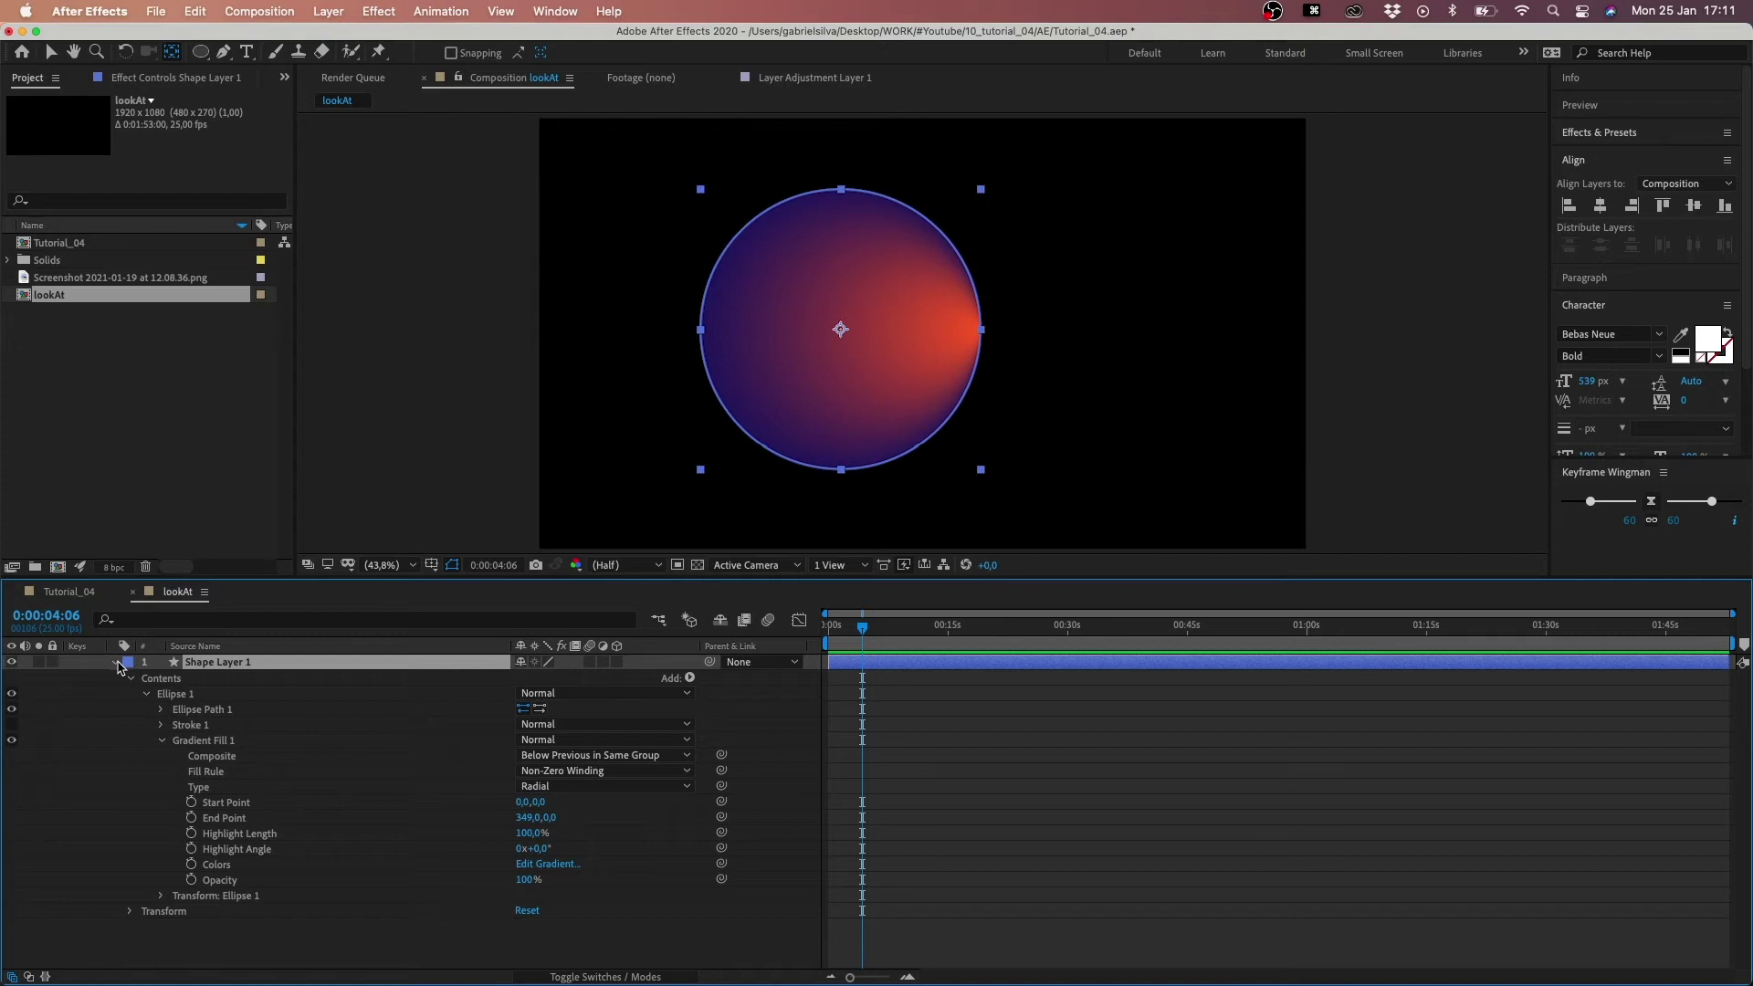
pyautogui.click(116, 661)
pyautogui.click(226, 707)
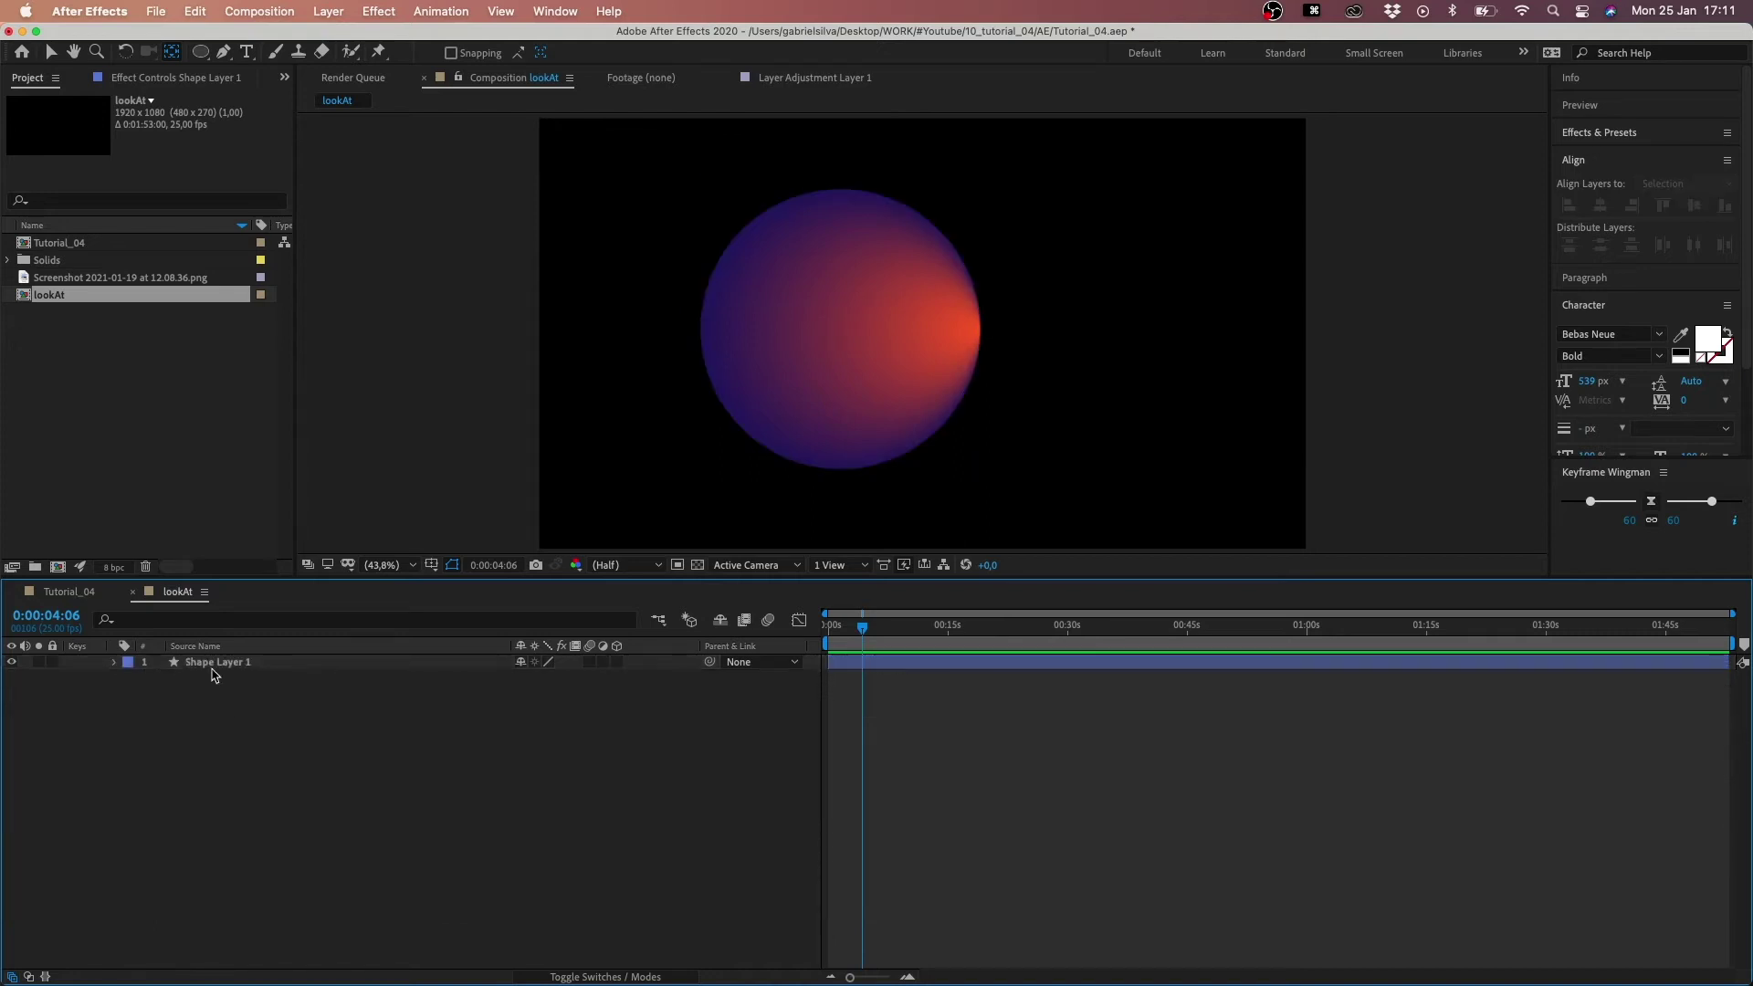
pyautogui.moveTo(200, 52)
pyautogui.mouseDown()
pyautogui.moveTo(312, 62)
pyautogui.moveTo(329, 128)
pyautogui.mouseUp()
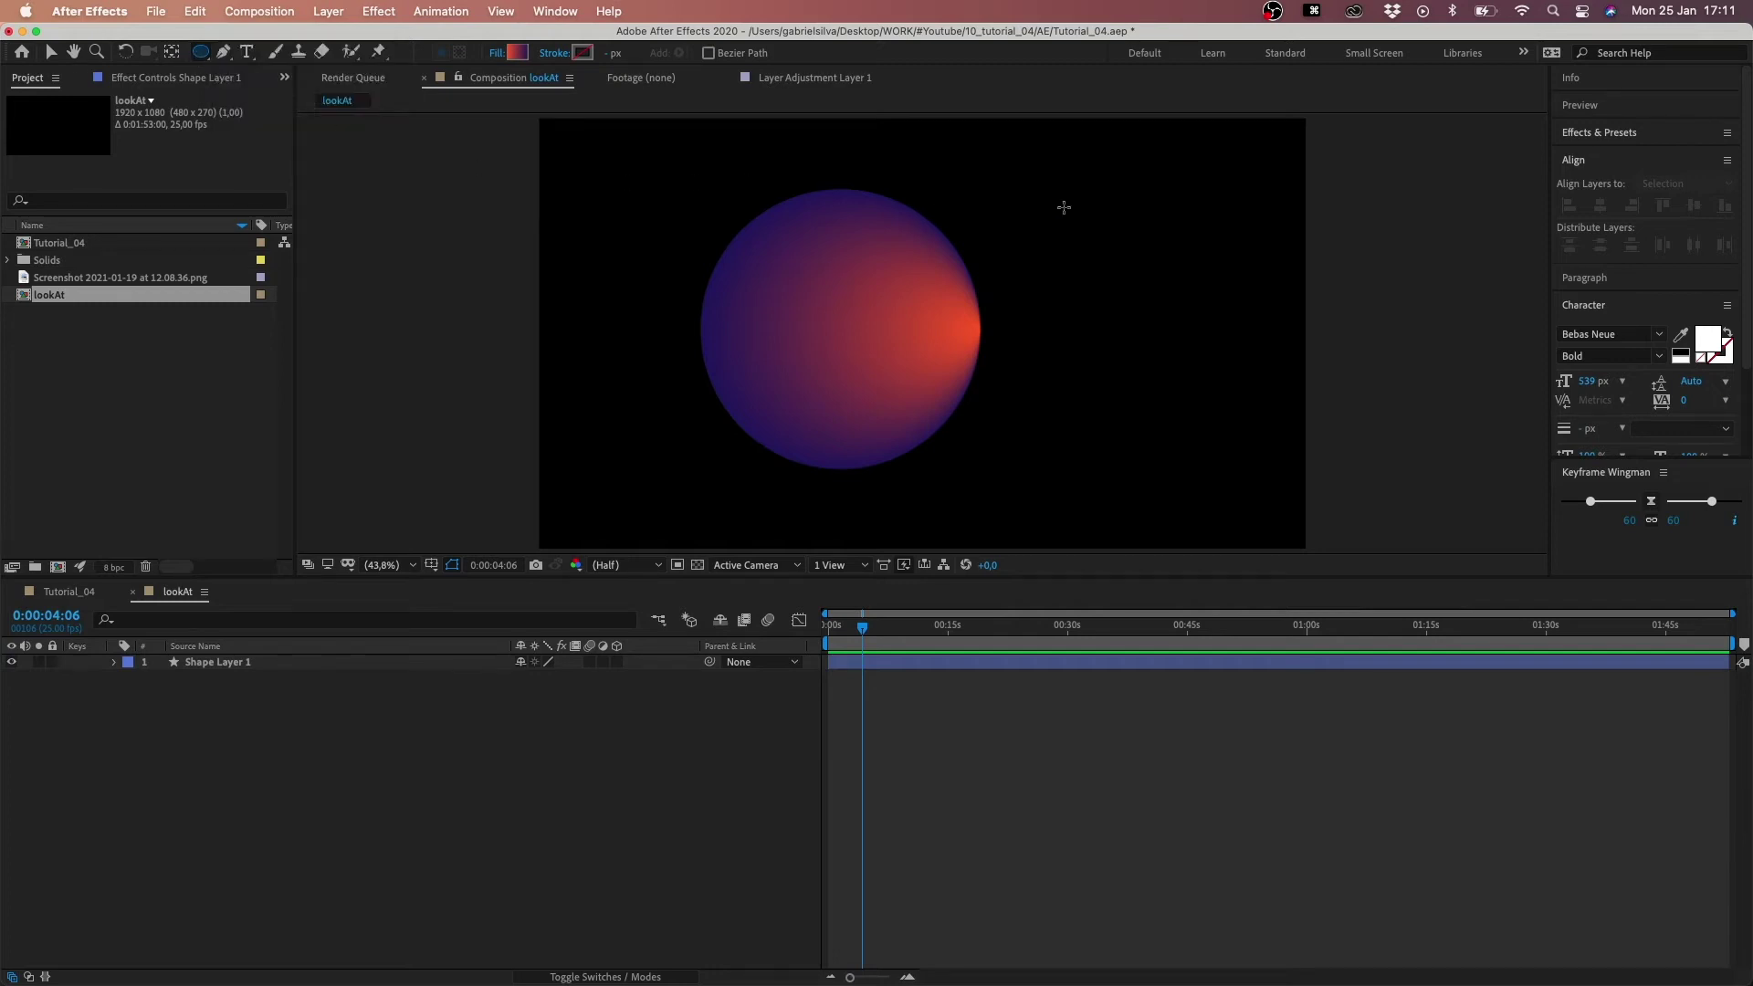
# - Draw a small circle with a solid white fill to the right of the sphere
pyautogui.moveTo(1063, 207)
pyautogui.mouseDown()
pyautogui.moveTo(1184, 325)
pyautogui.moveTo(1167, 308)
pyautogui.mouseUp()
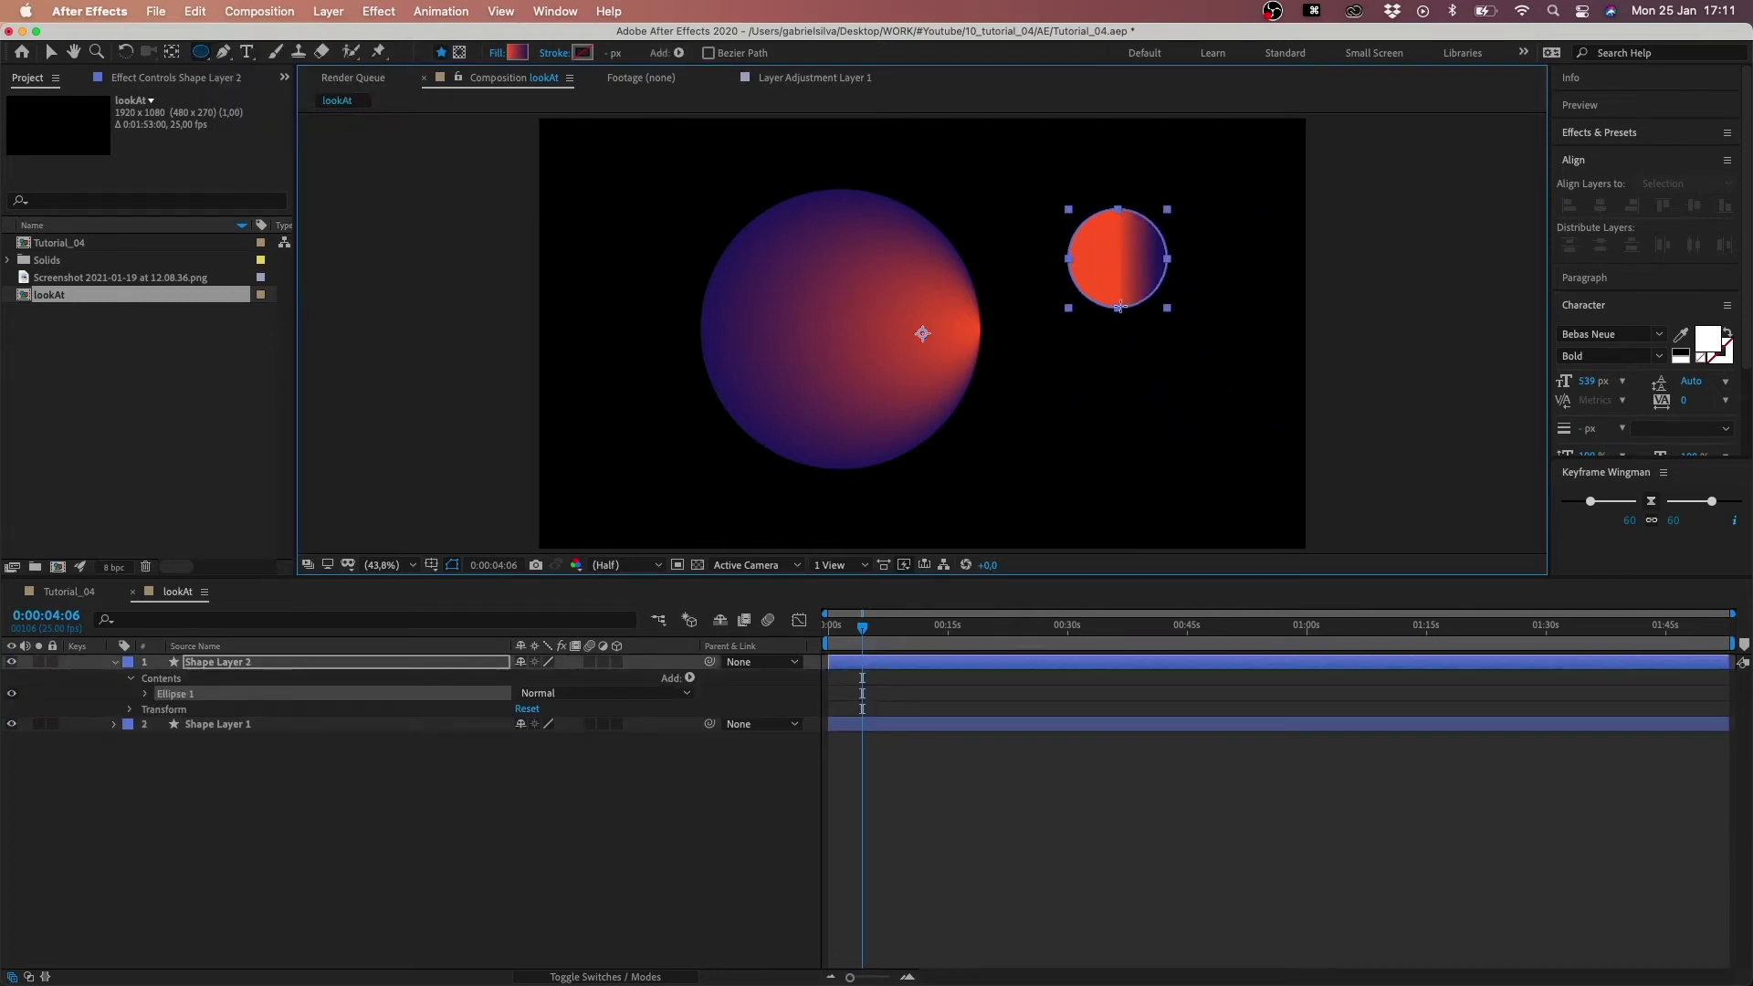
pyautogui.keyDown('alt'); pyautogui.click(518, 53); pyautogui.keyUp('alt')
pyautogui.keyDown('alt'); pyautogui.click(522, 56); pyautogui.keyUp('alt')
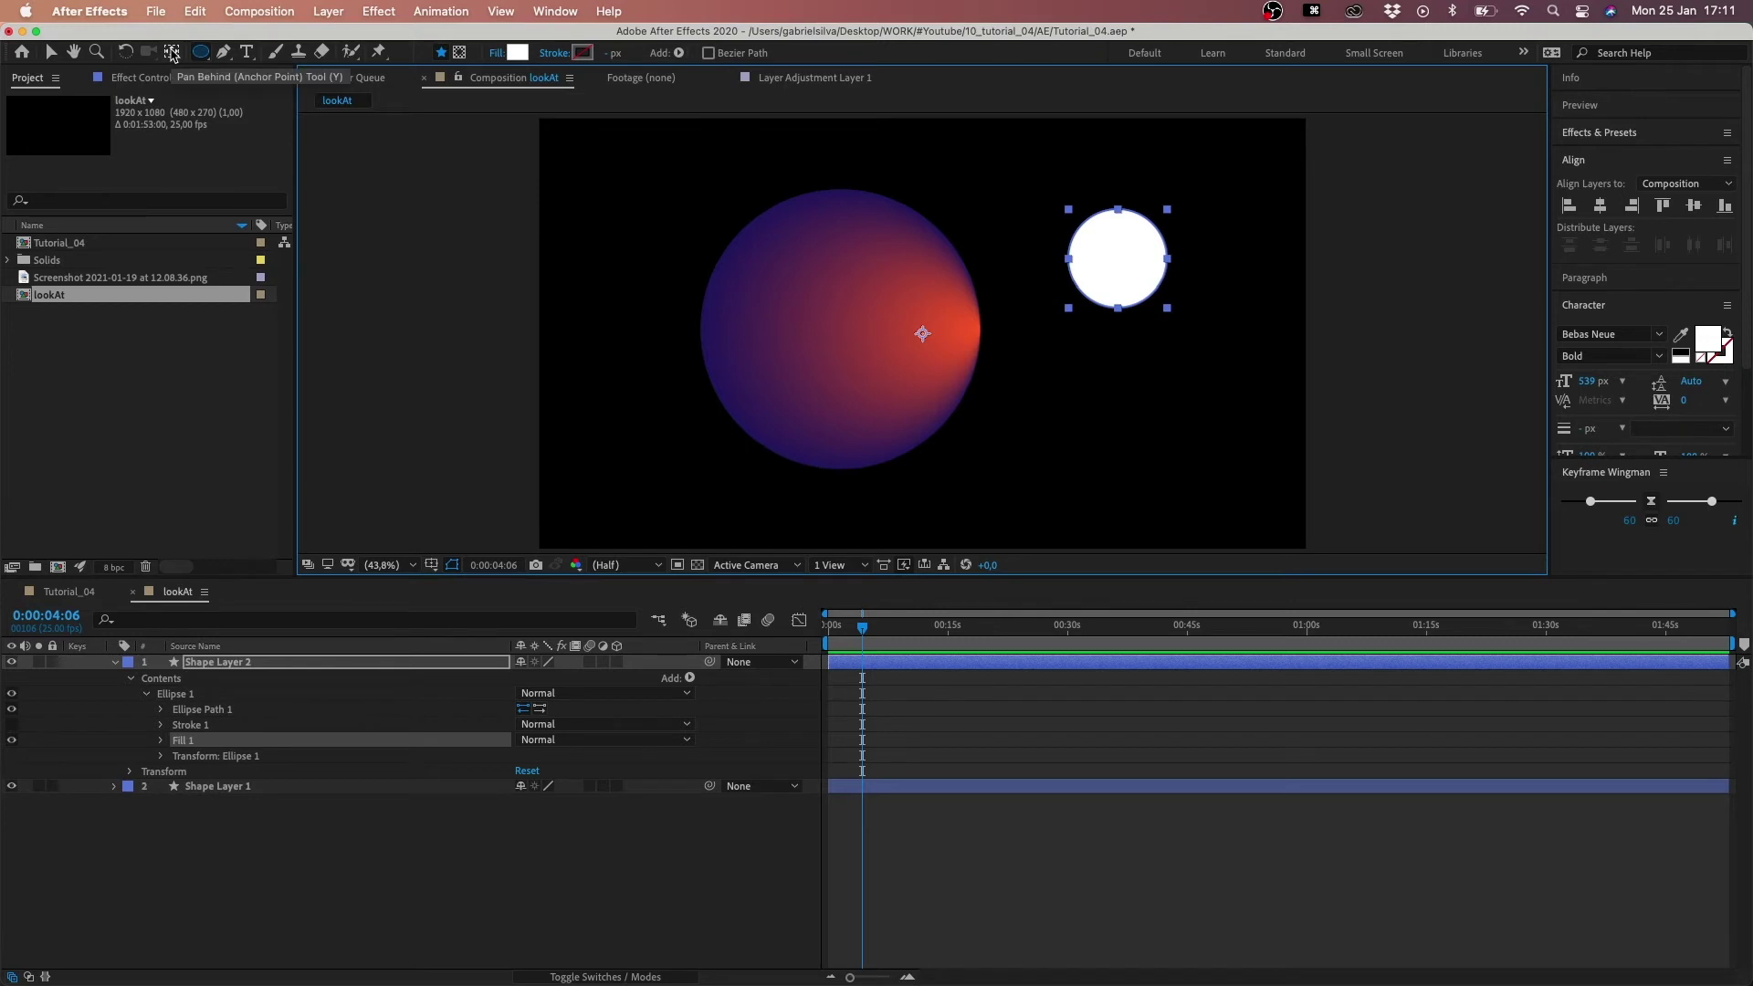
# - With the Selection tool, drag the white circle down level with the sphere's centre
pyautogui.click(173, 53)
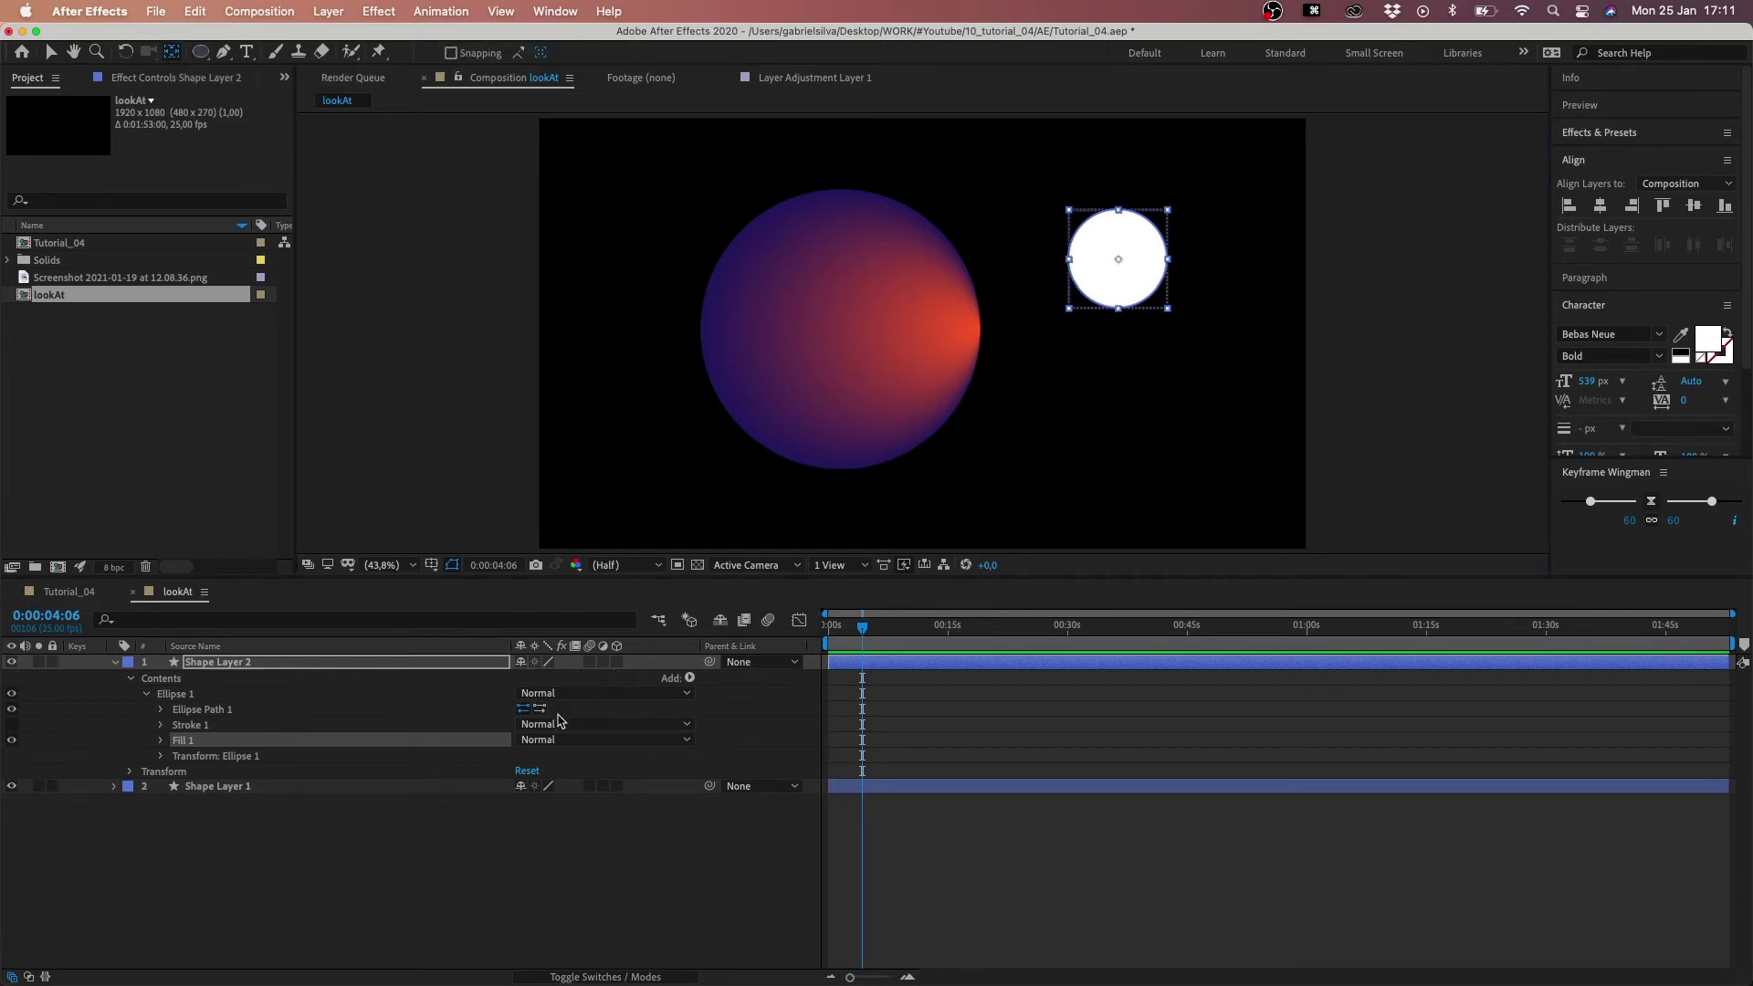
pyautogui.click(885, 664)
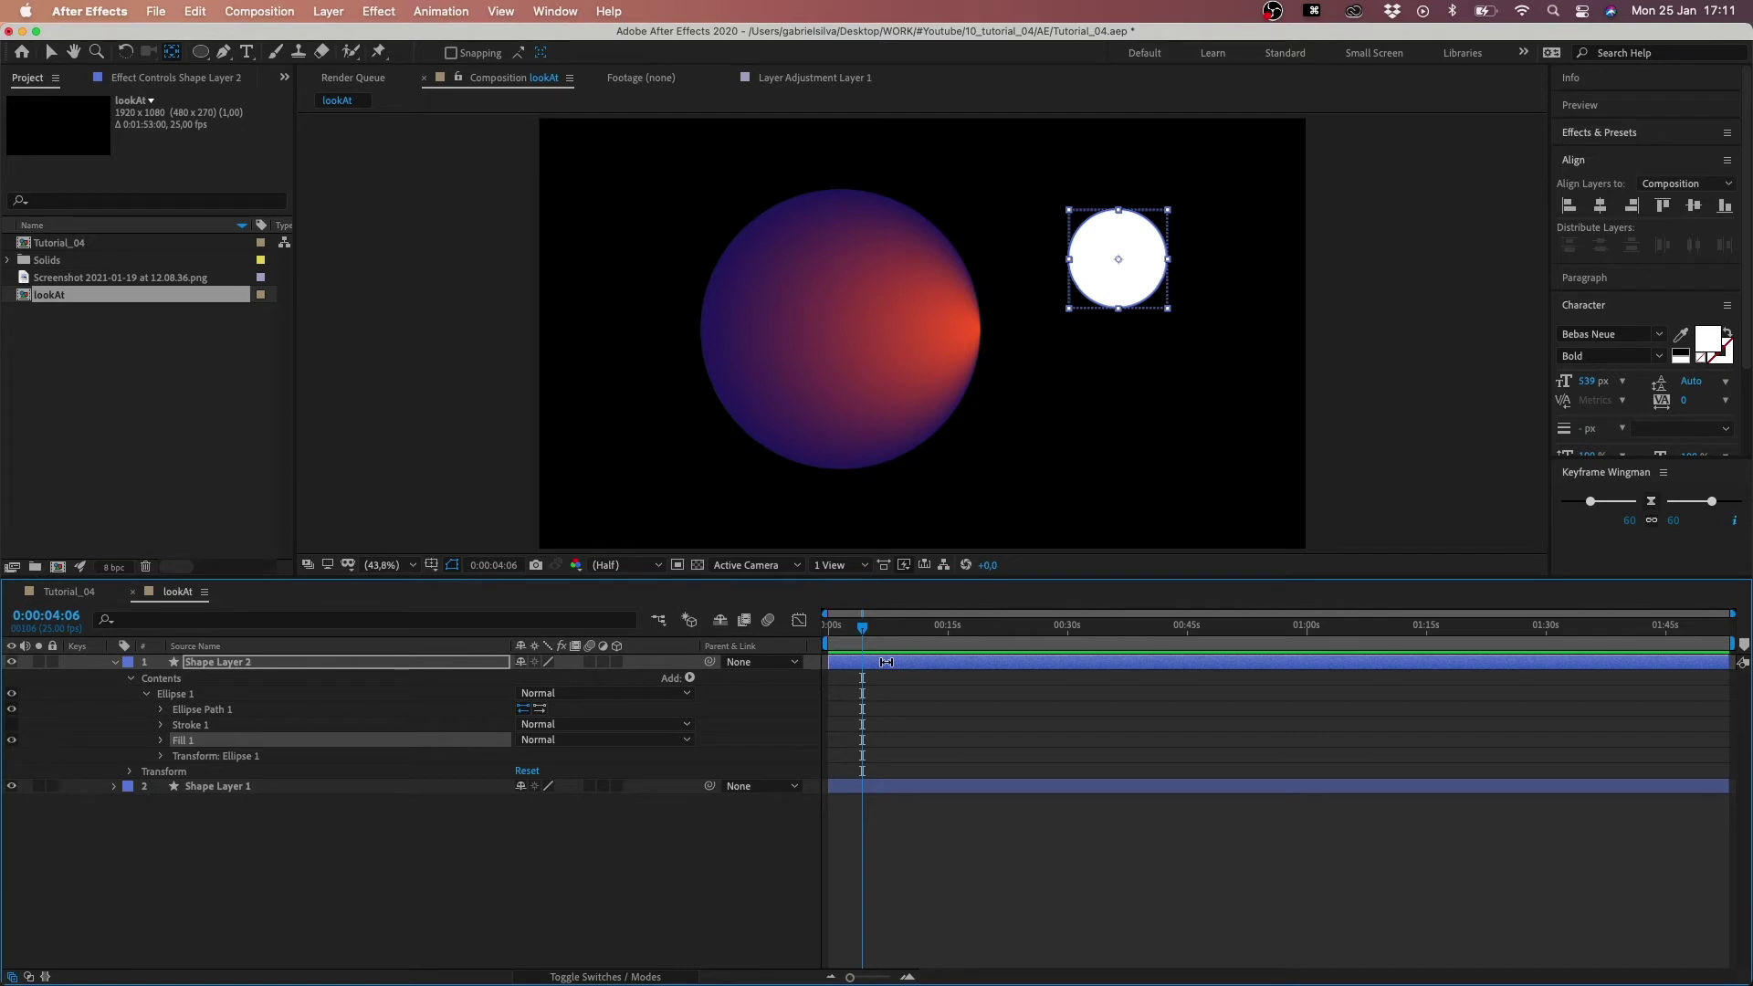
pyautogui.press('v')
pyautogui.click(888, 668)
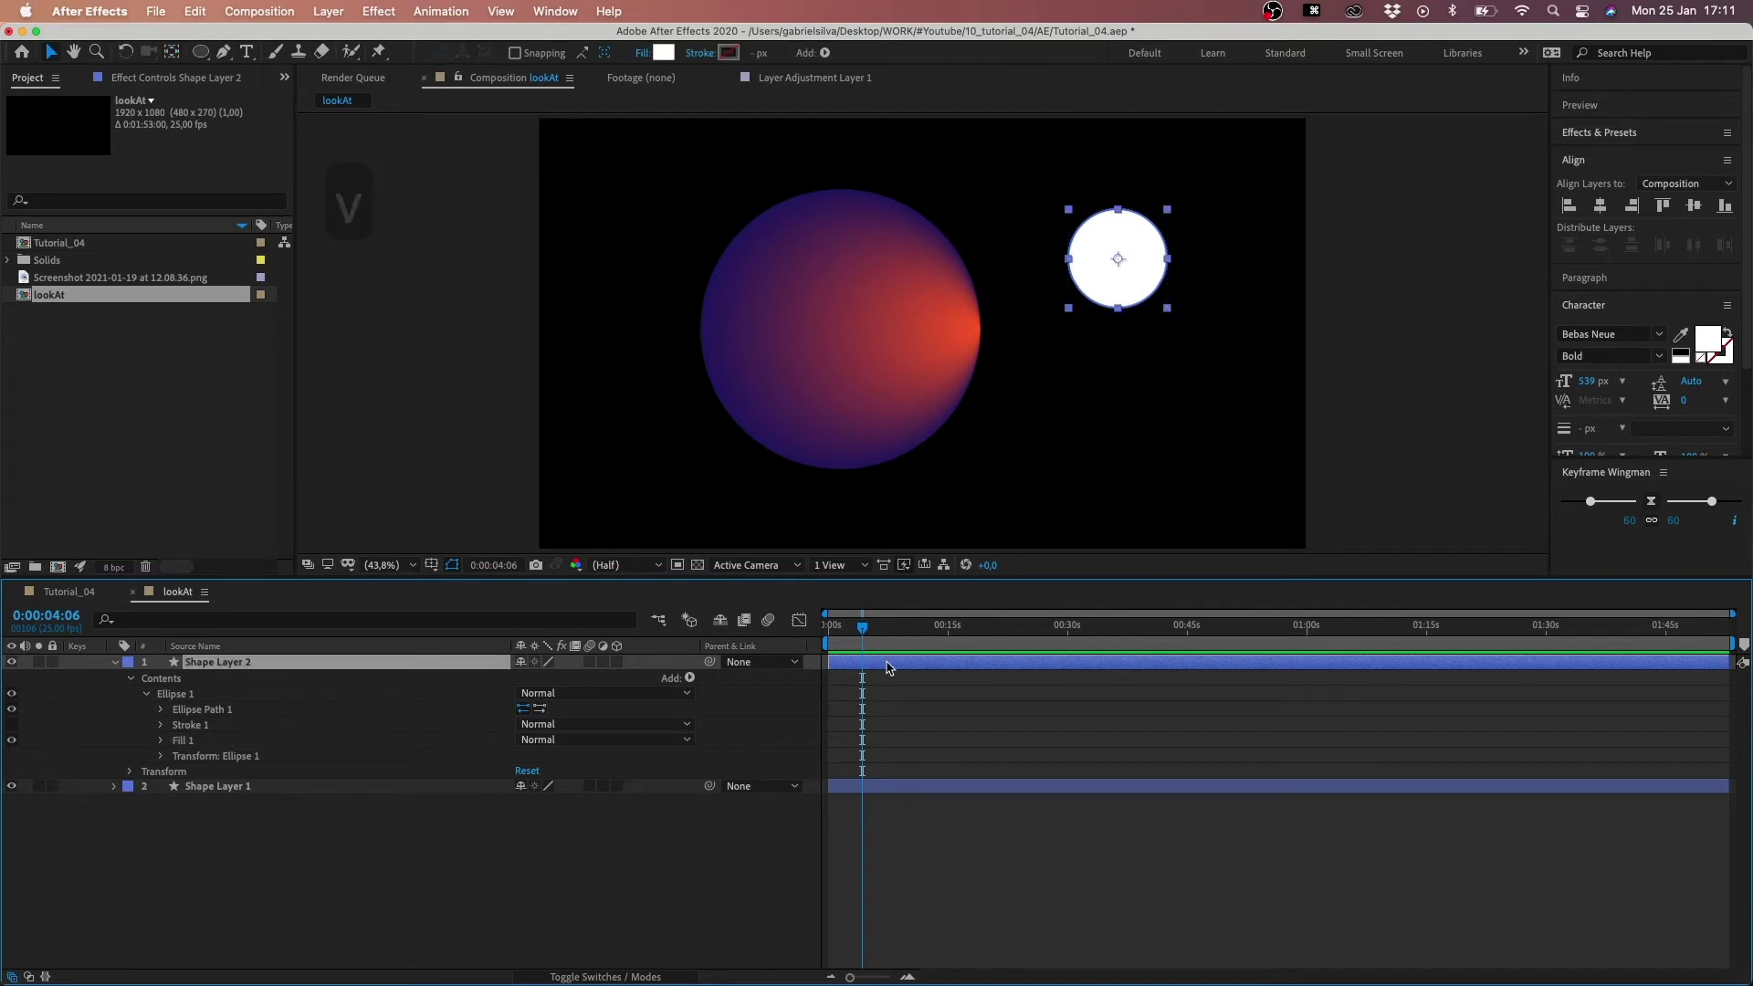
pyautogui.moveTo(1112, 243); pyautogui.dragTo(1119, 323)
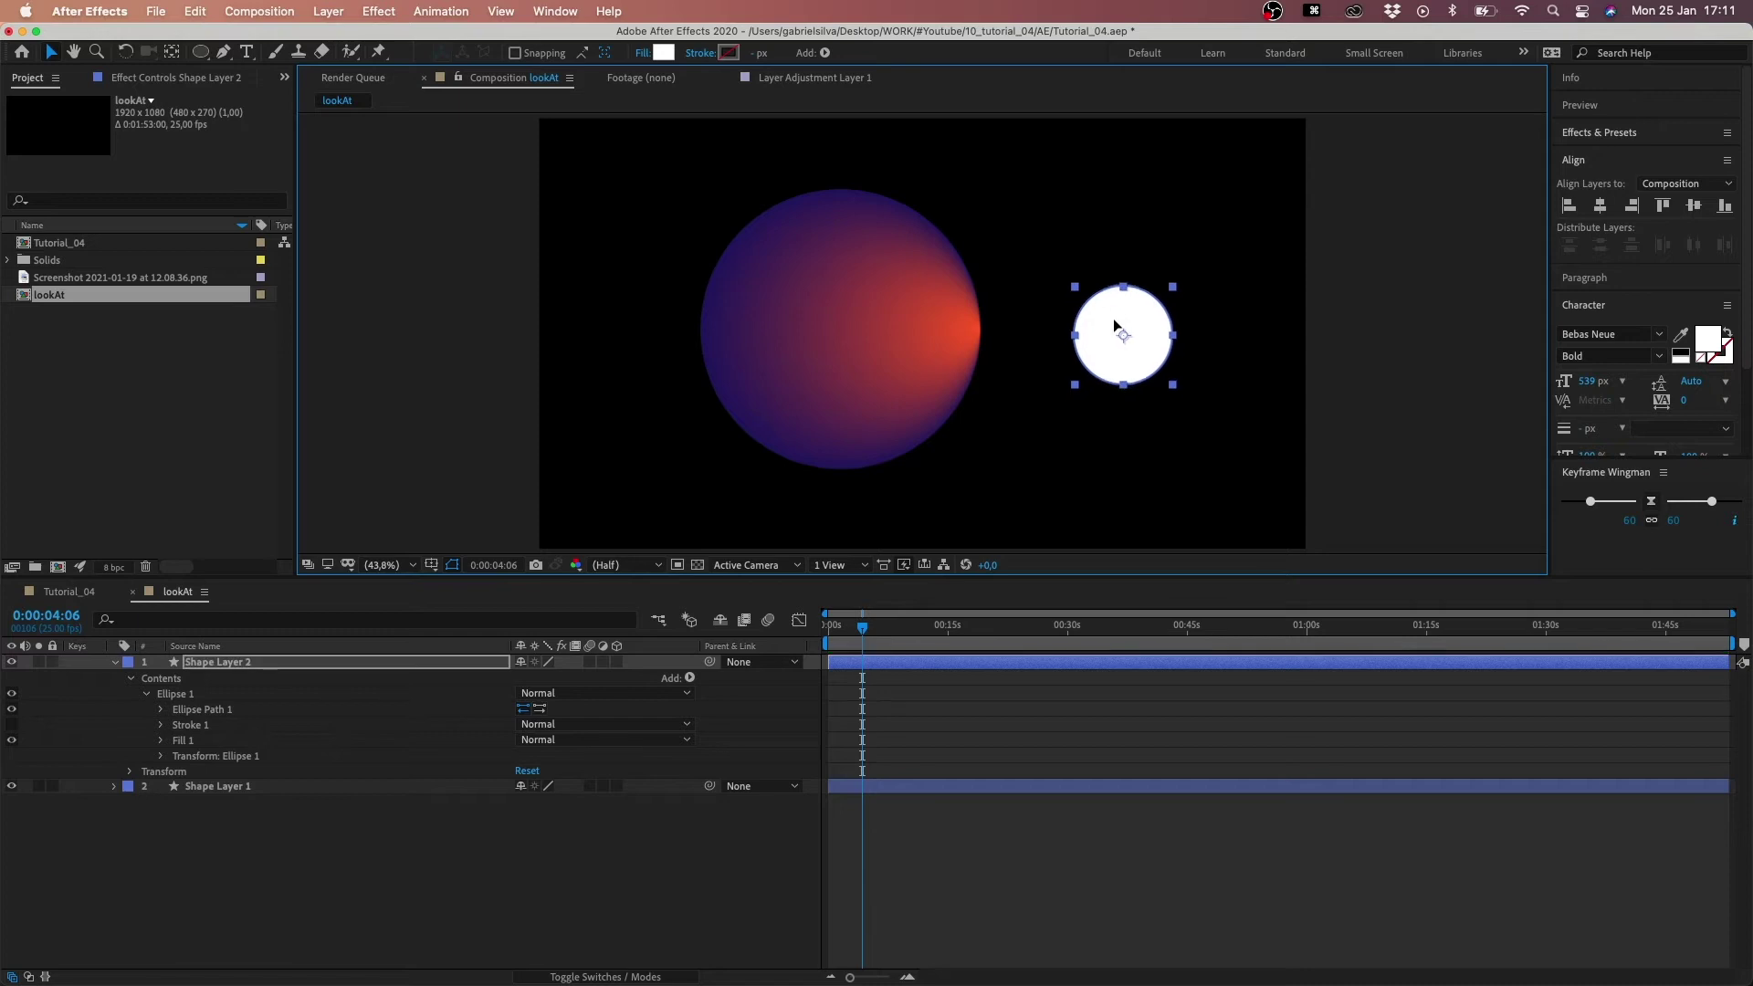
pyautogui.click(820, 651)
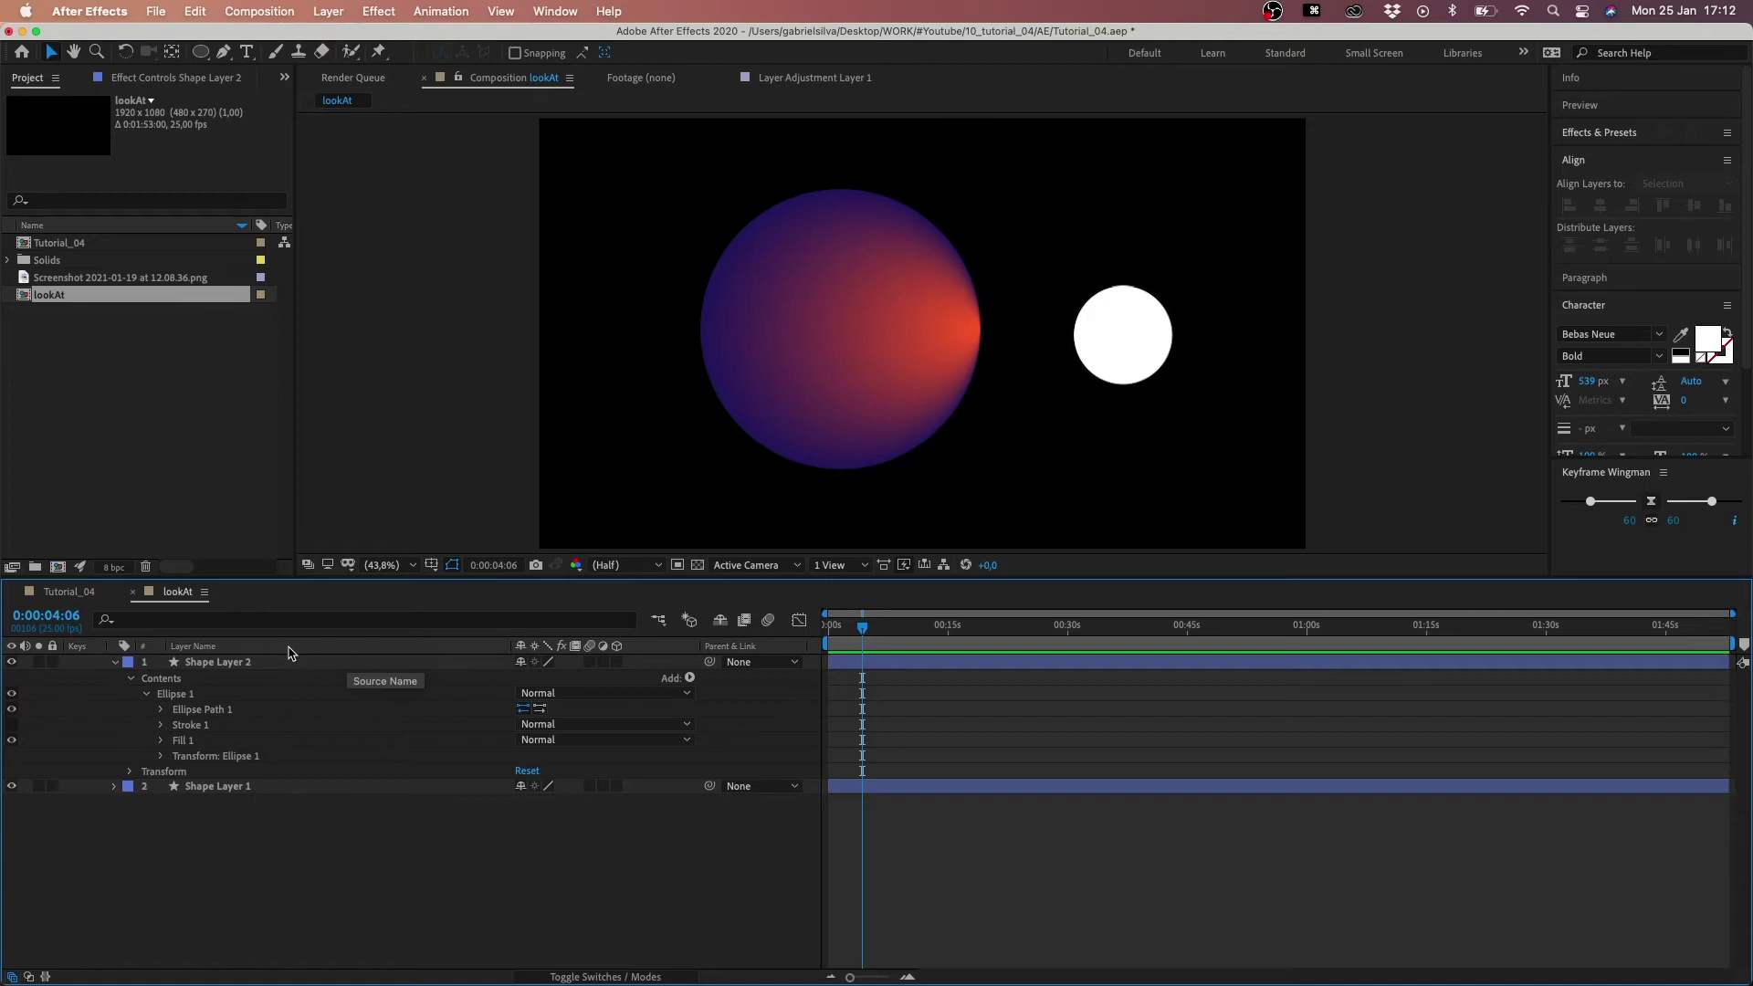
# - Rename Shape Layer 2 to 'small circle' and Shape Layer 1 to 'big circle'
pyautogui.click(263, 665)
pyautogui.press('Return')
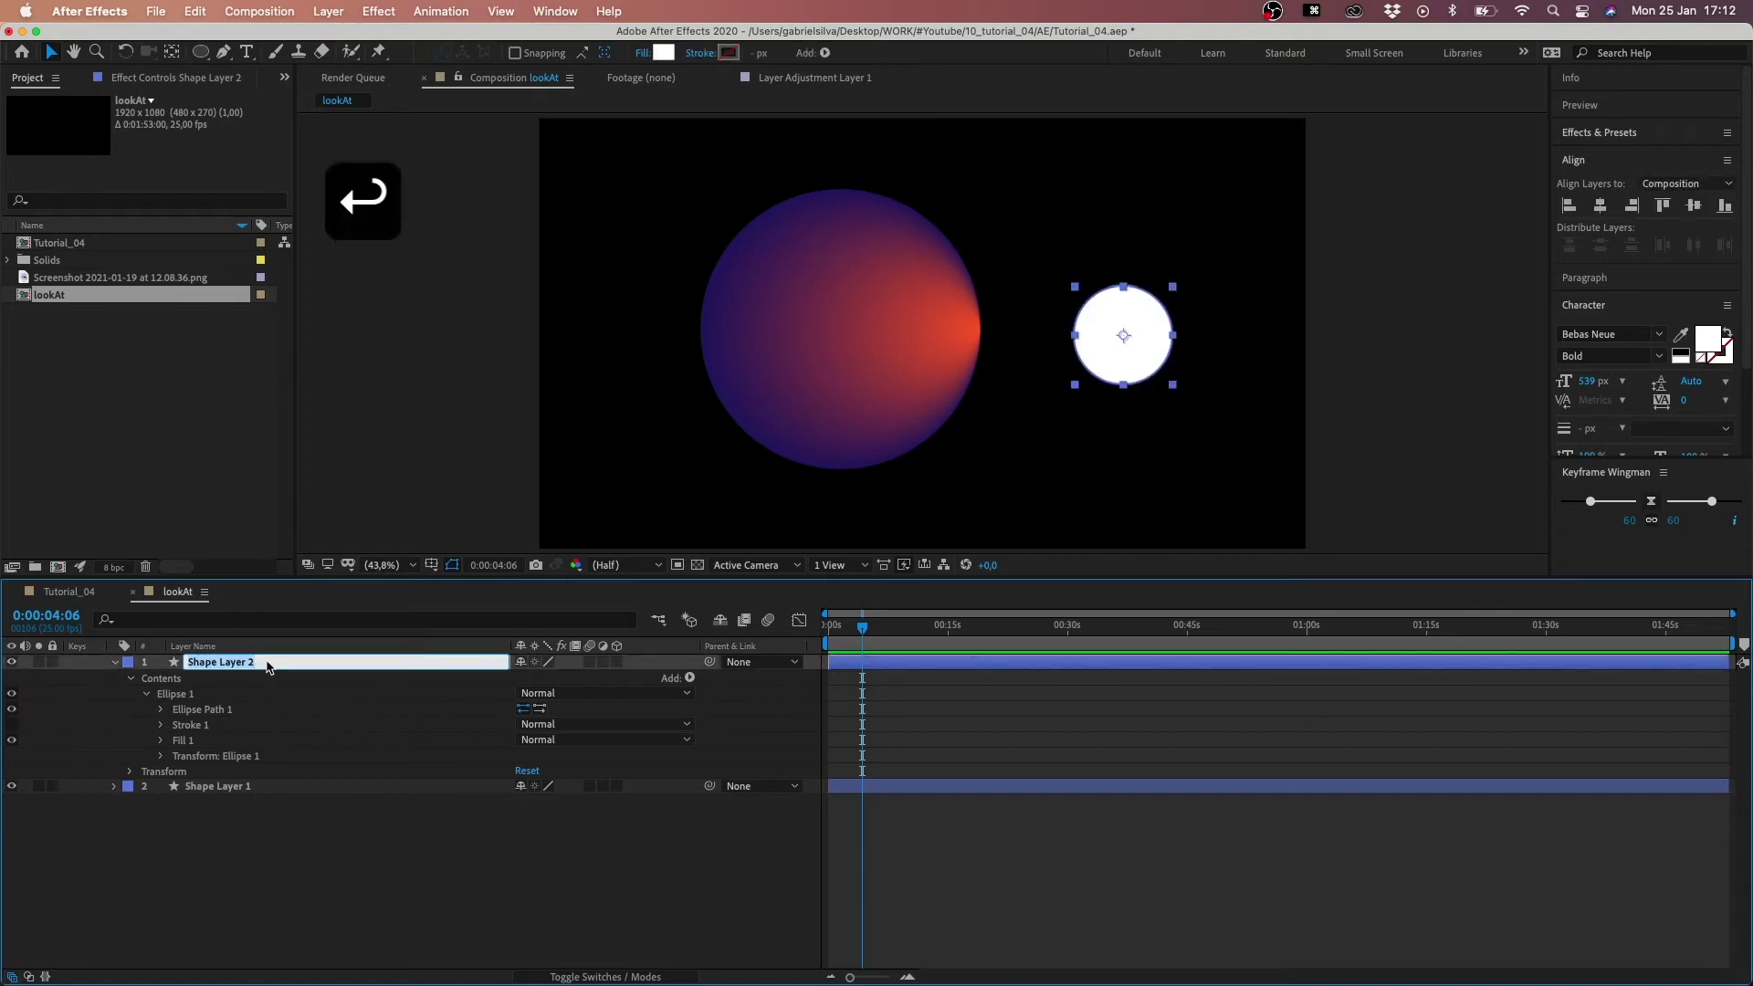
pyautogui.write('small')
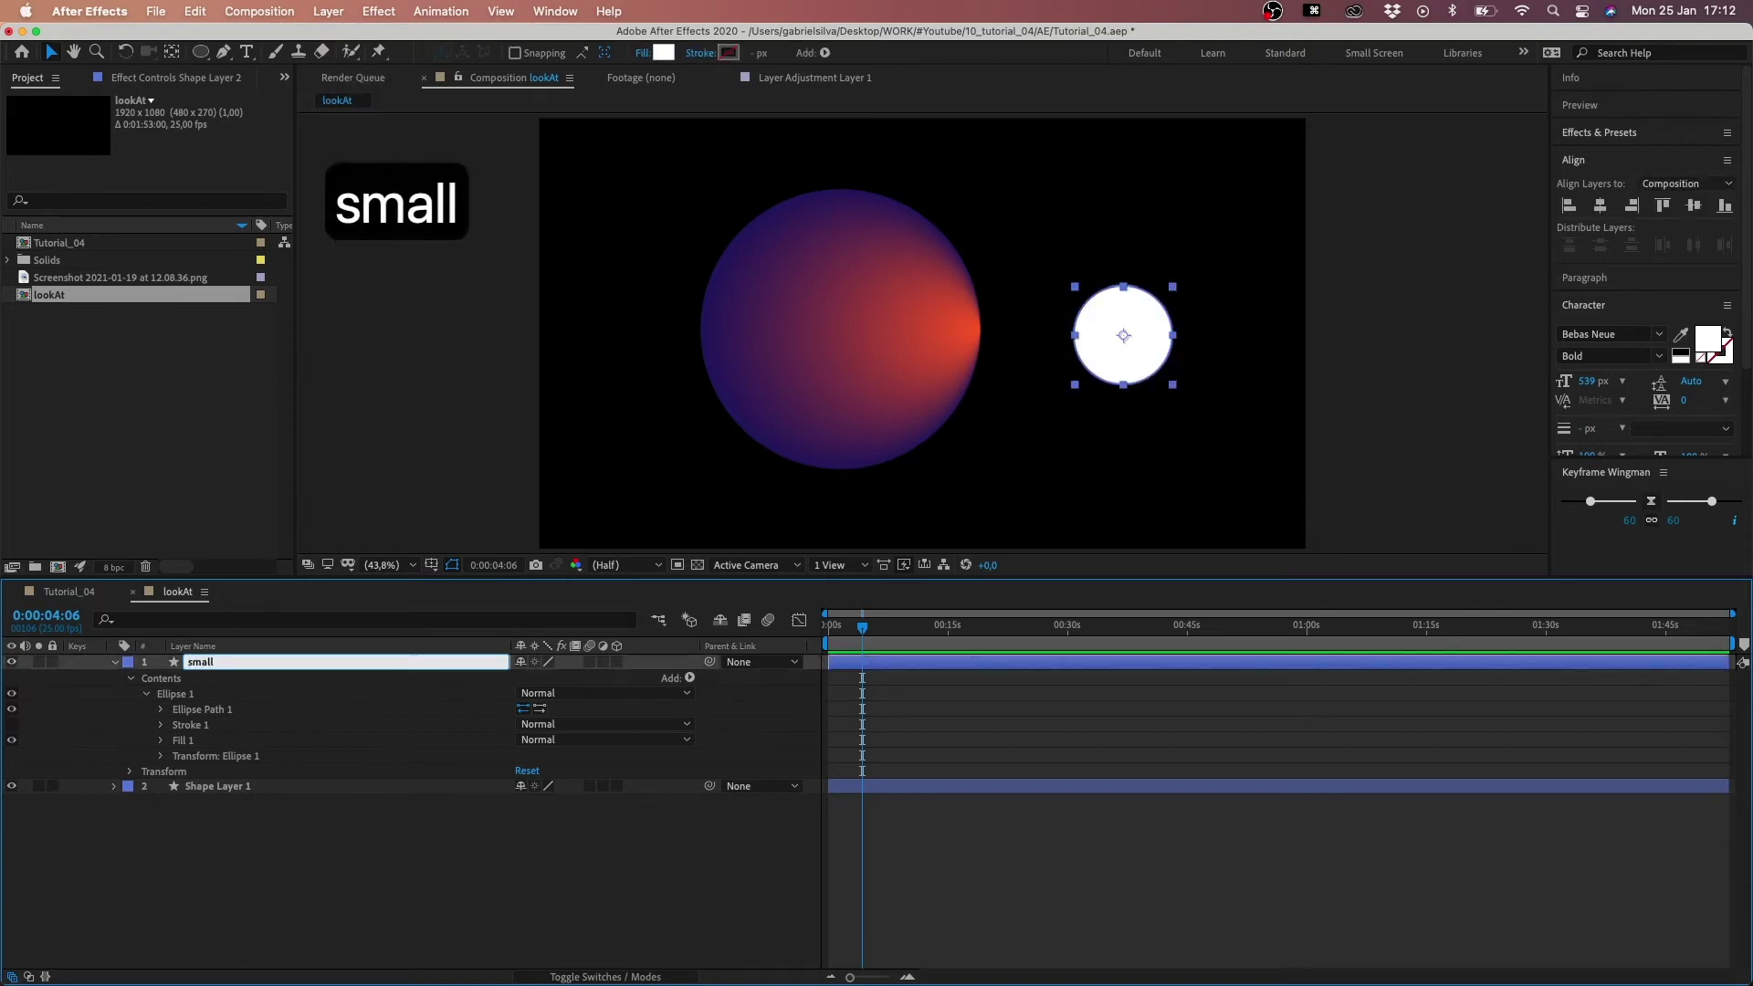
pyautogui.write(' circl')
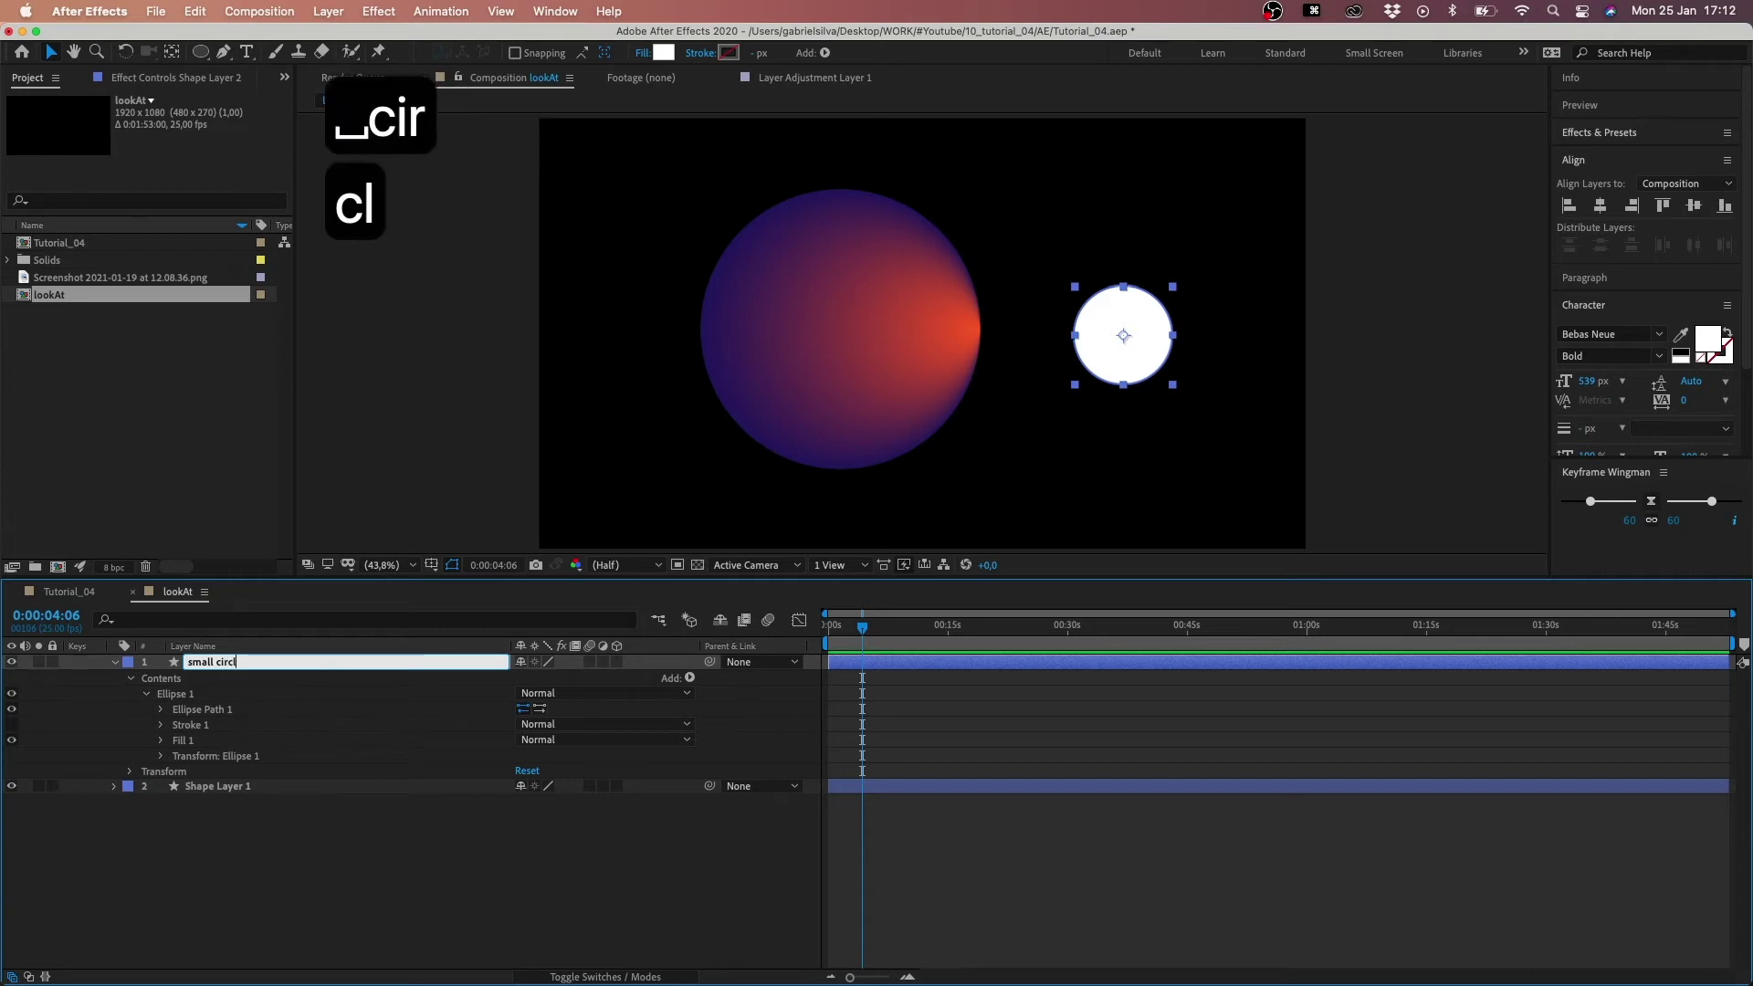
pyautogui.write('e')
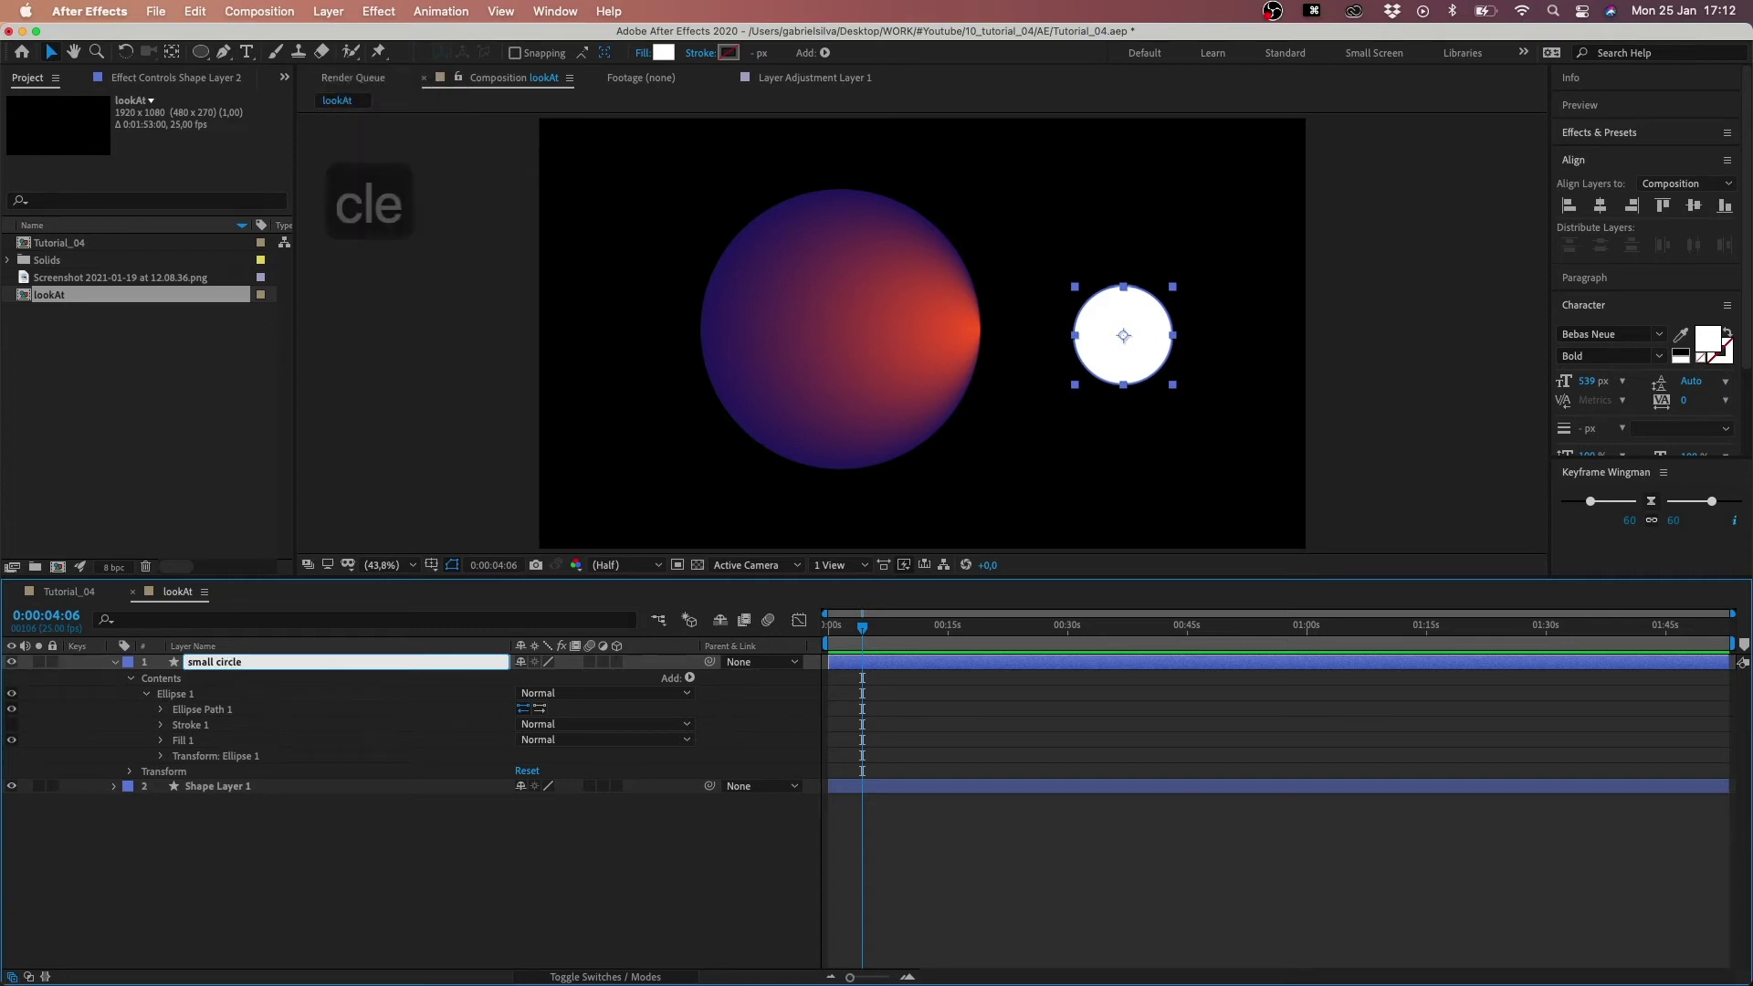
pyautogui.click(240, 695)
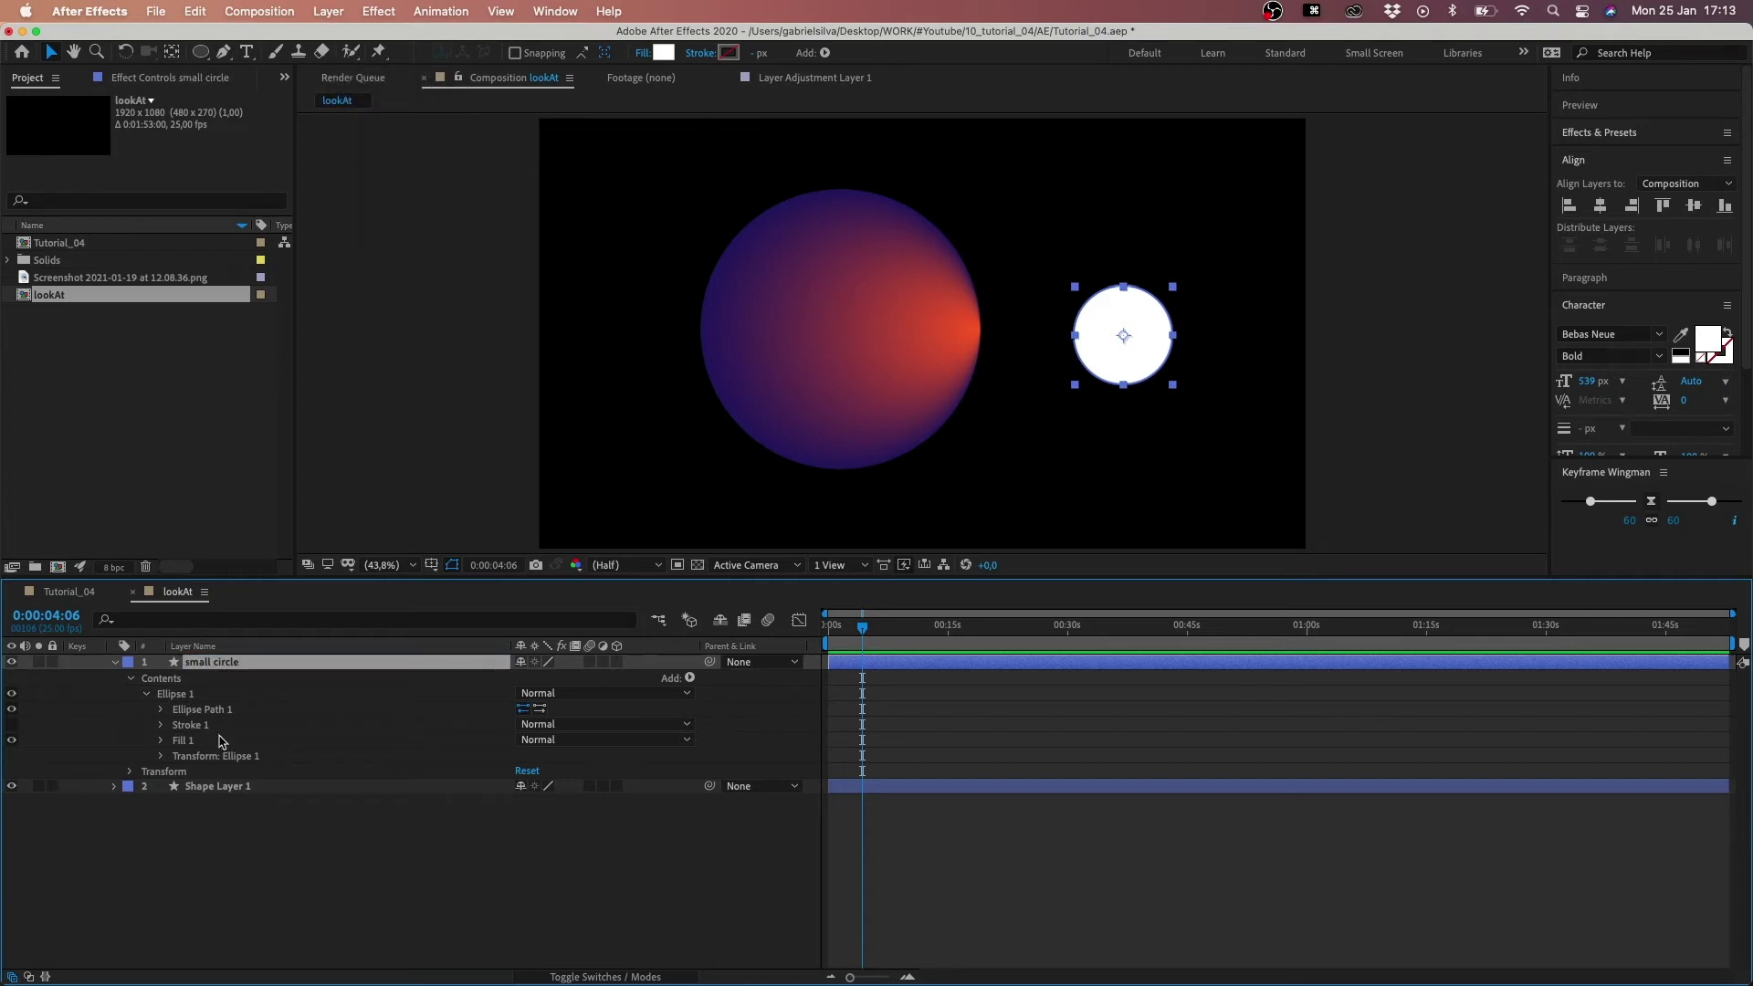
pyautogui.keyDown('shift'); pyautogui.click(245, 789); pyautogui.keyUp('shift')
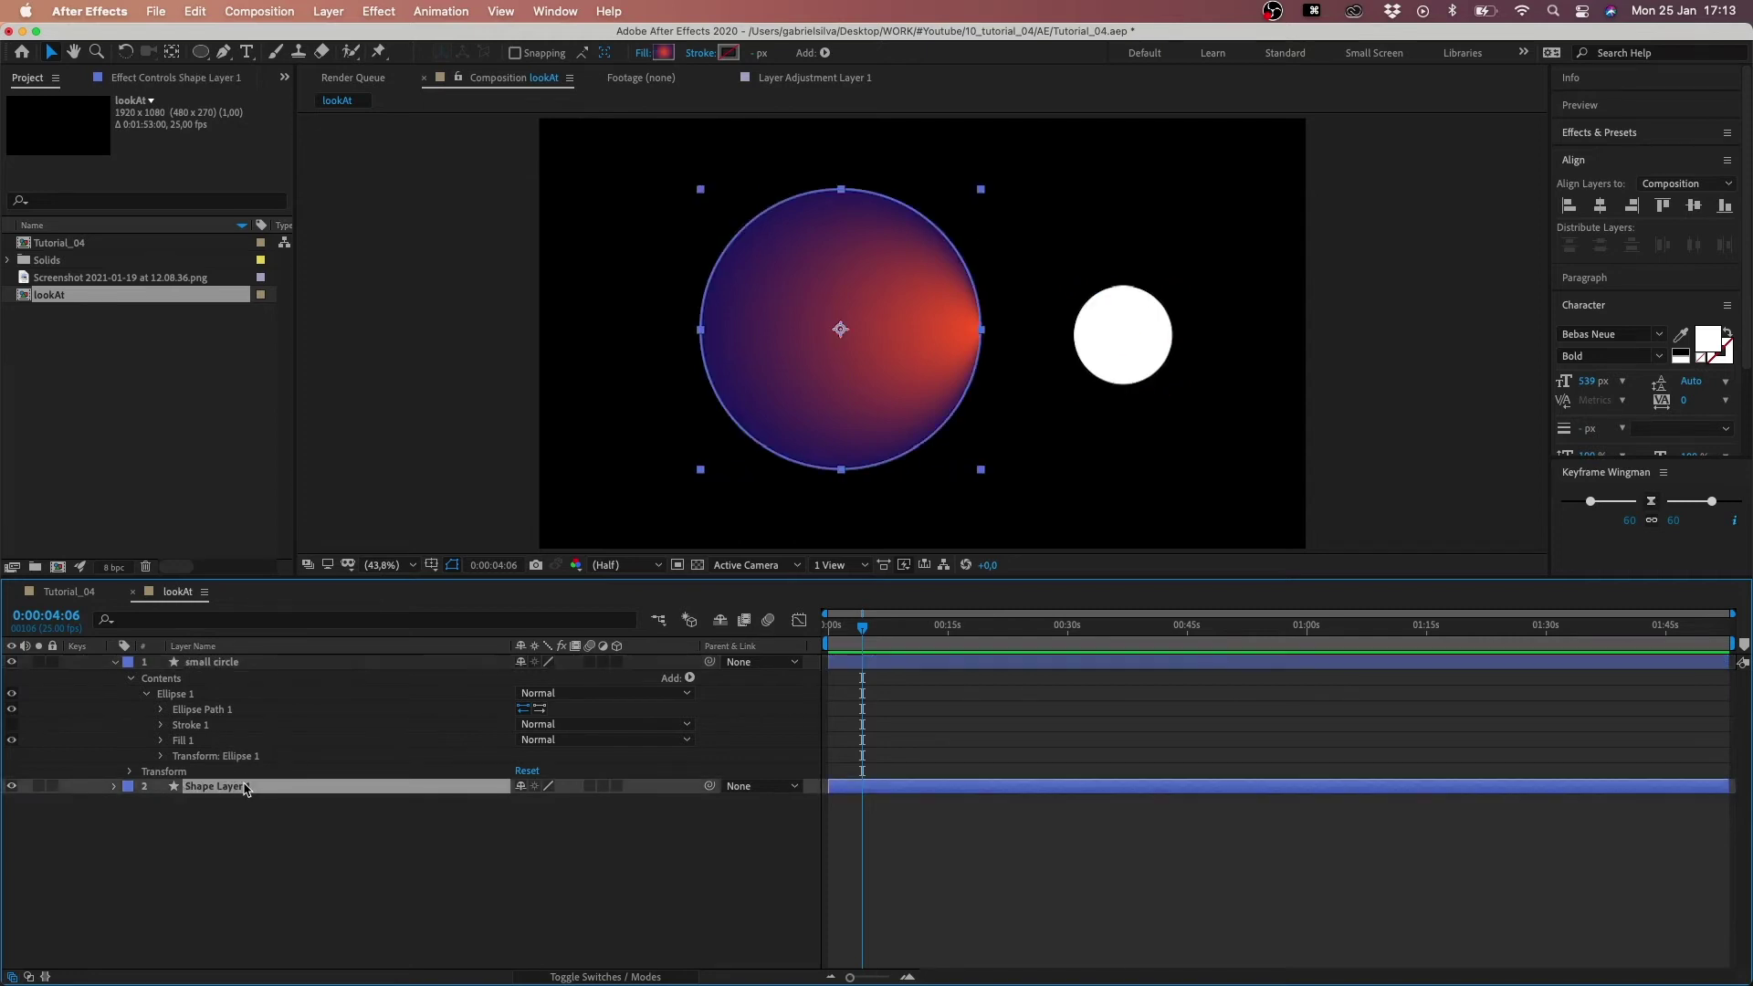
pyautogui.press('Return')
pyautogui.write('bi')
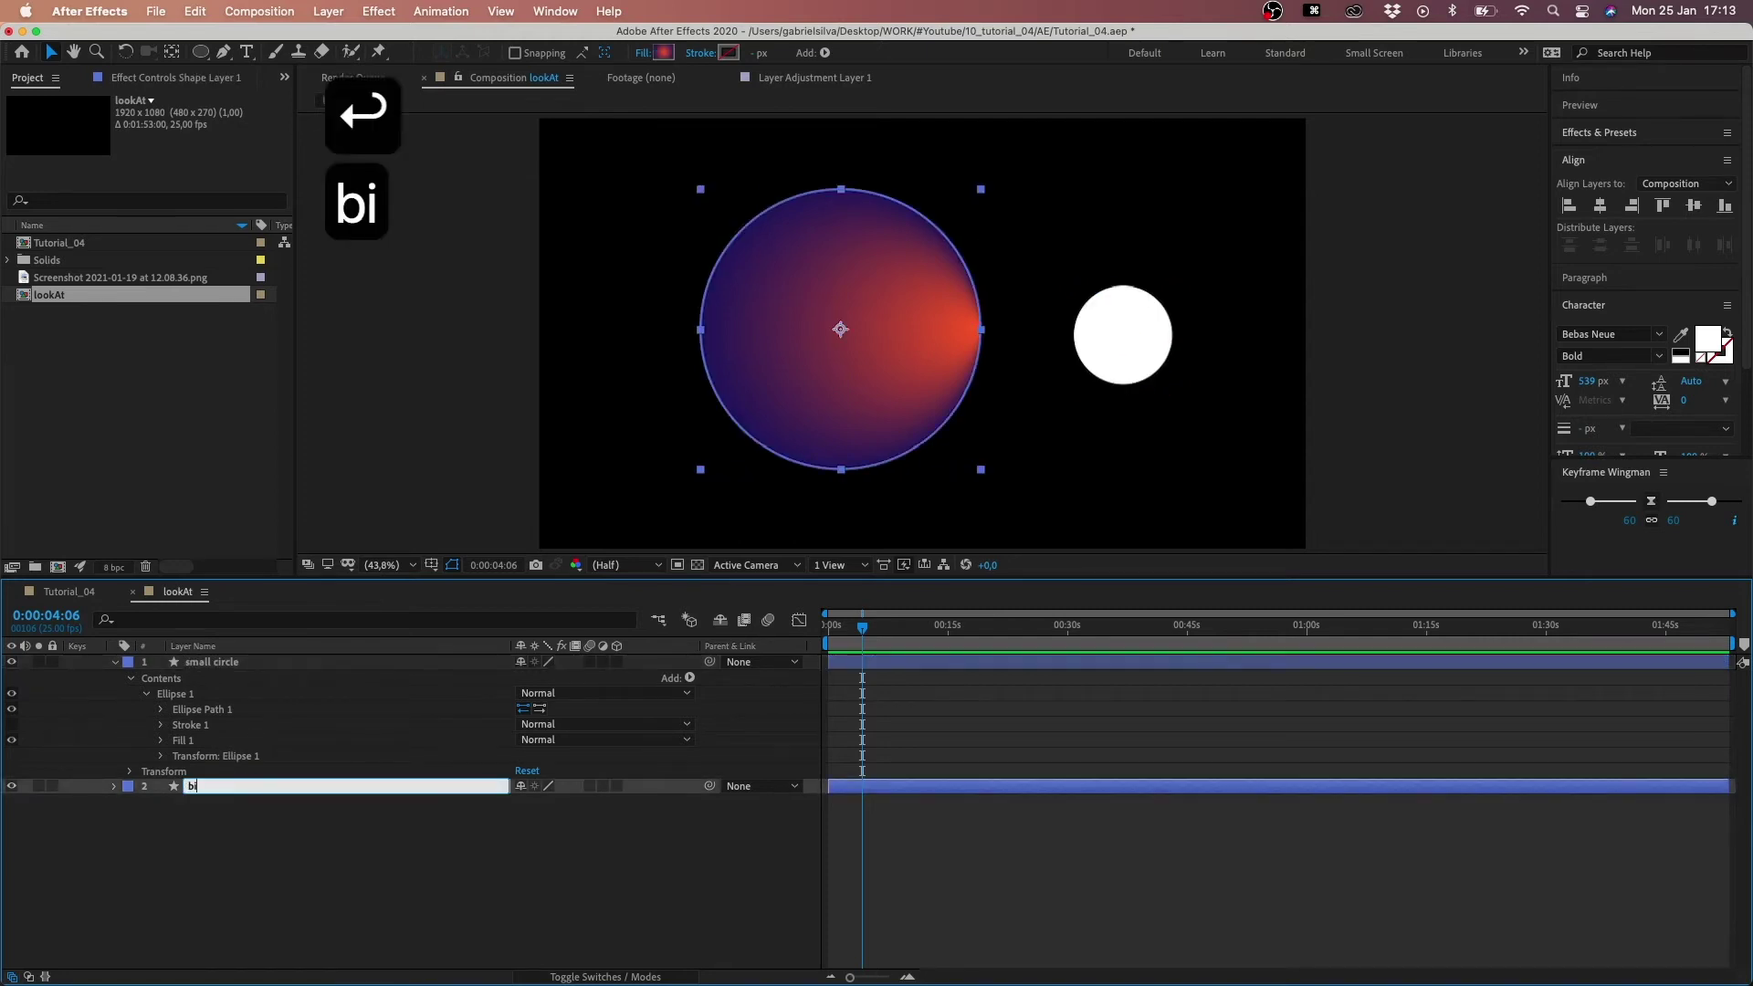
pyautogui.write('g cie')
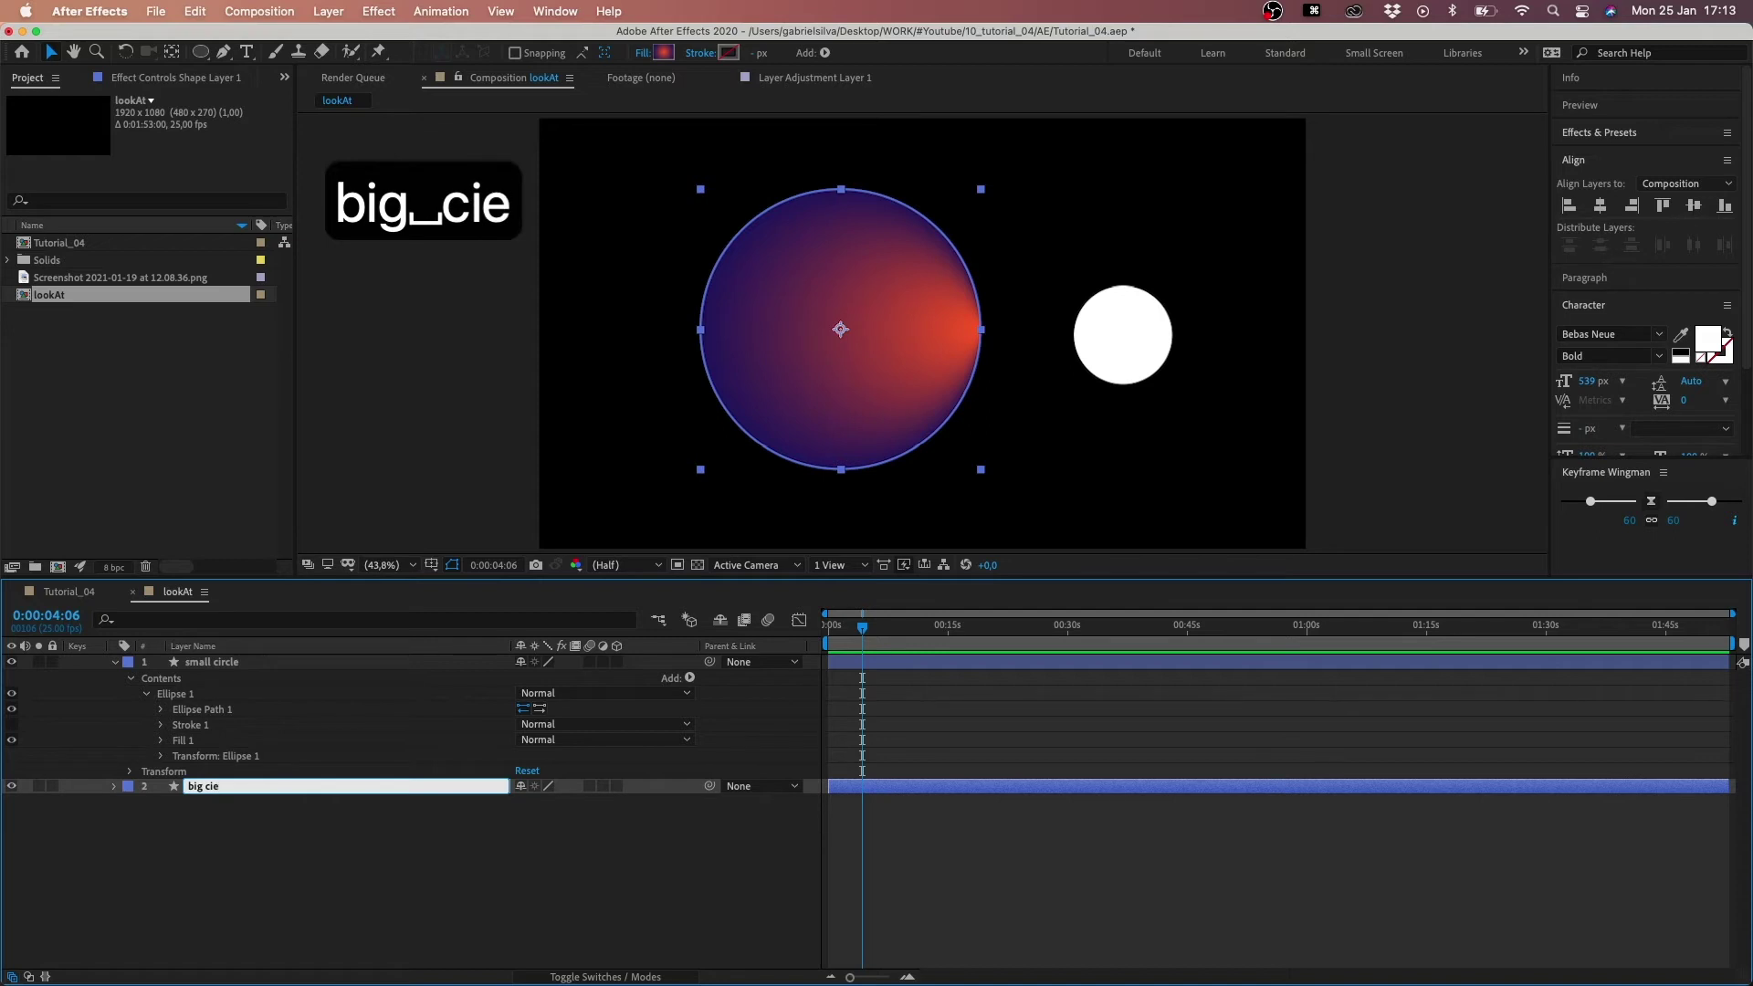
pyautogui.press('BackSpace')
pyautogui.write('rc')
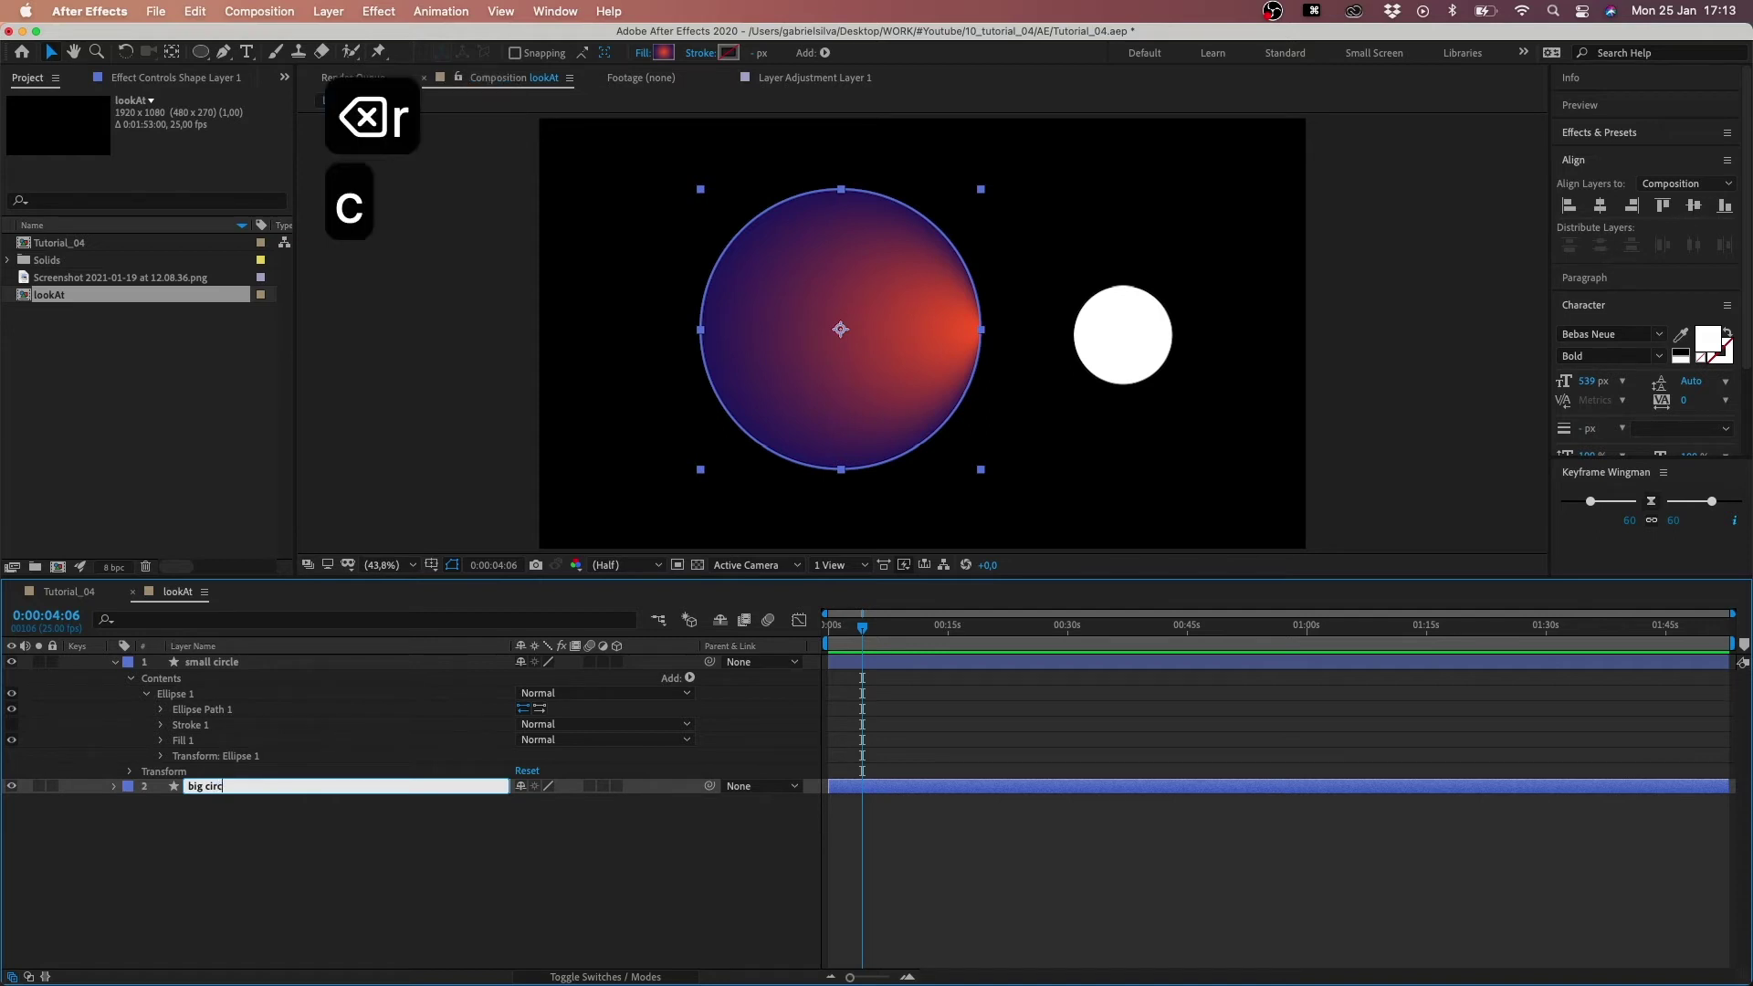
pyautogui.write('le')
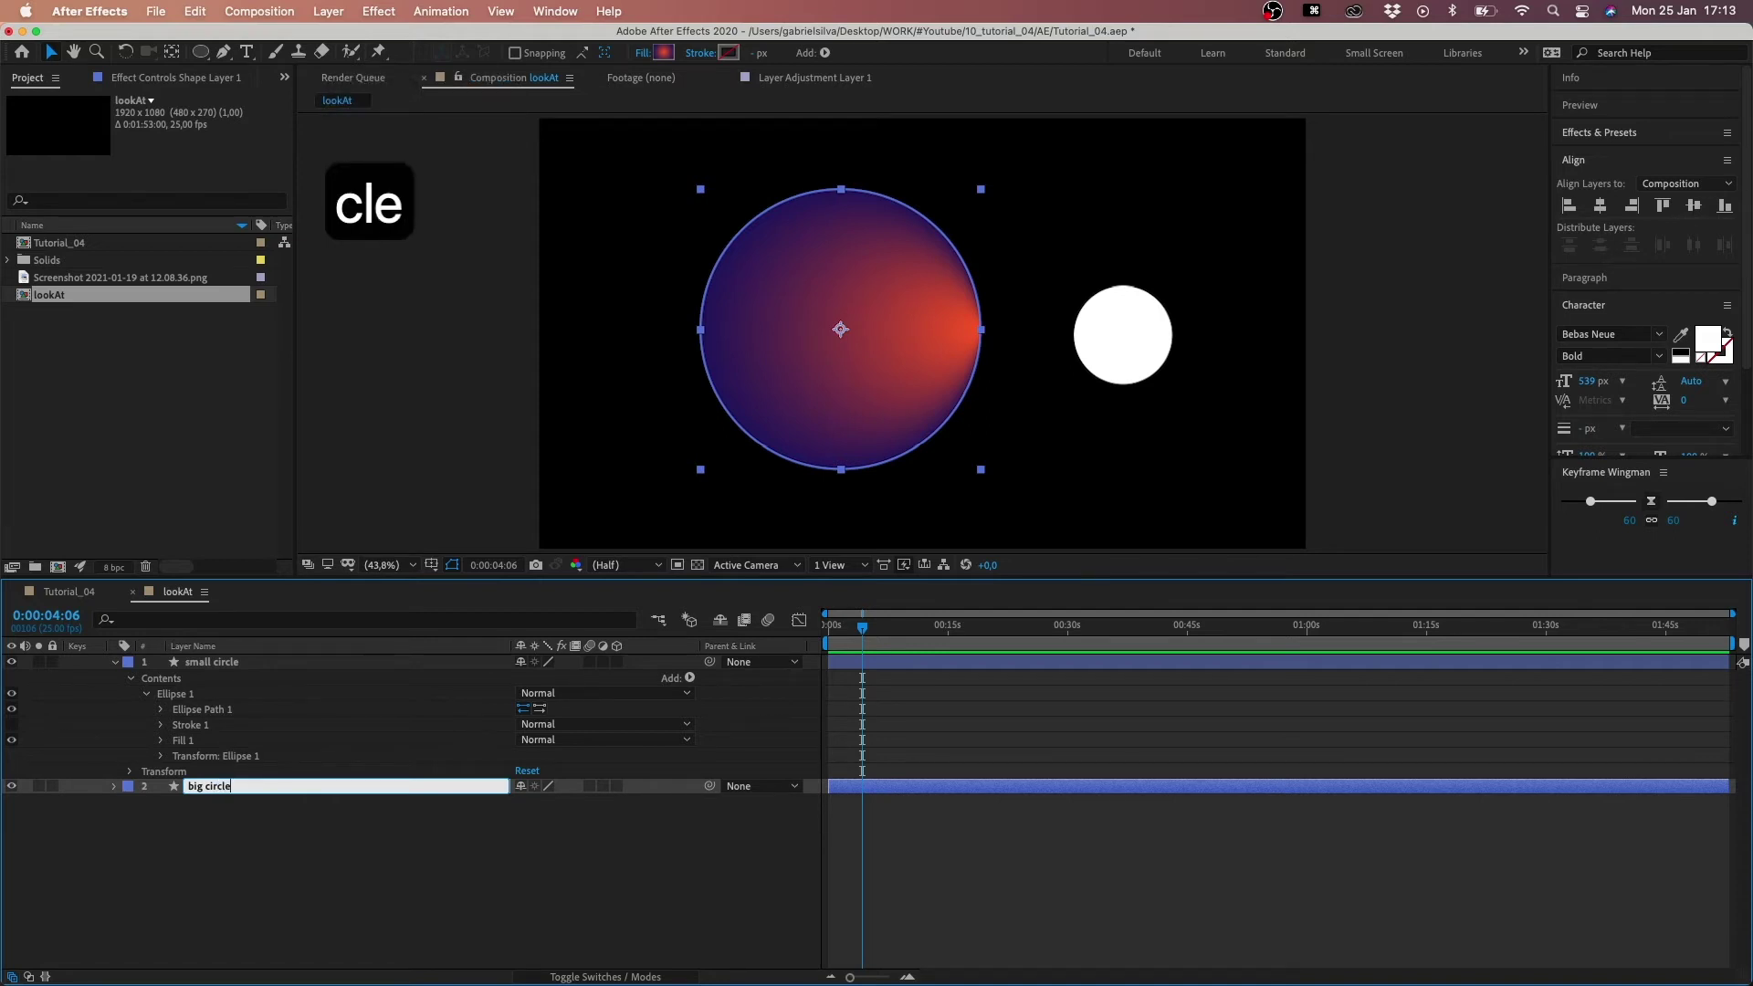
pyautogui.click(118, 664)
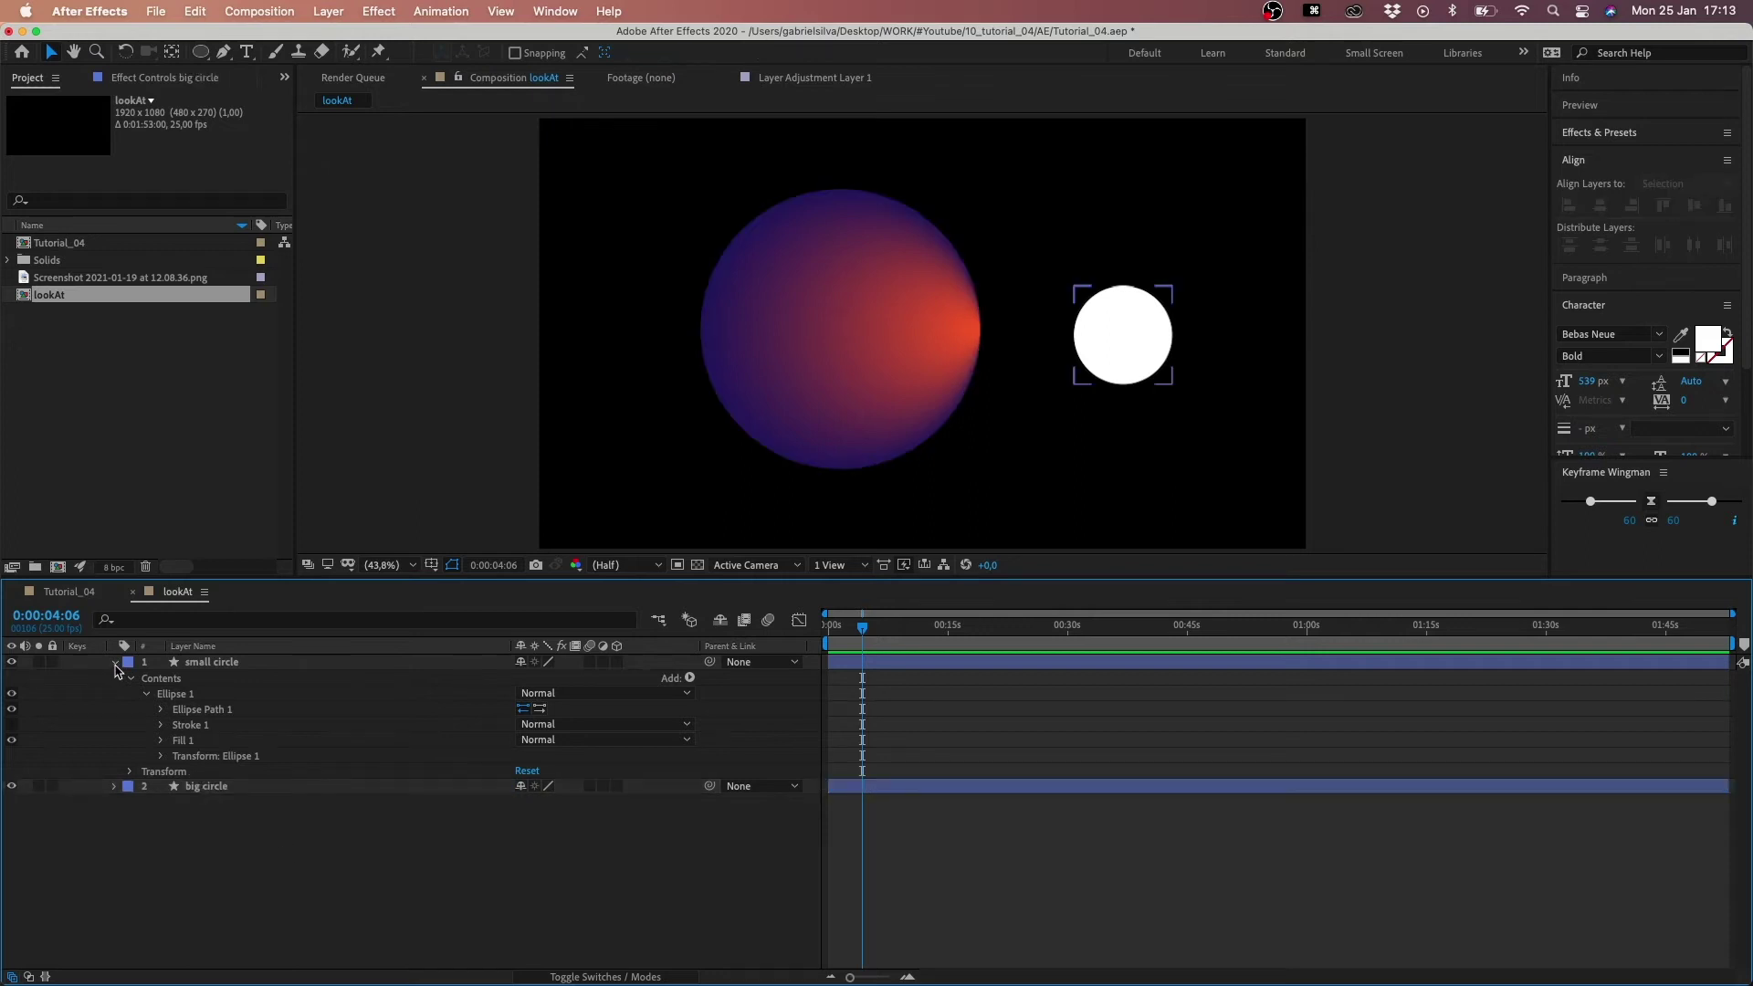
# - Make both the small circle and big circle layers 3D
pyautogui.click(116, 662)
pyautogui.click(118, 678)
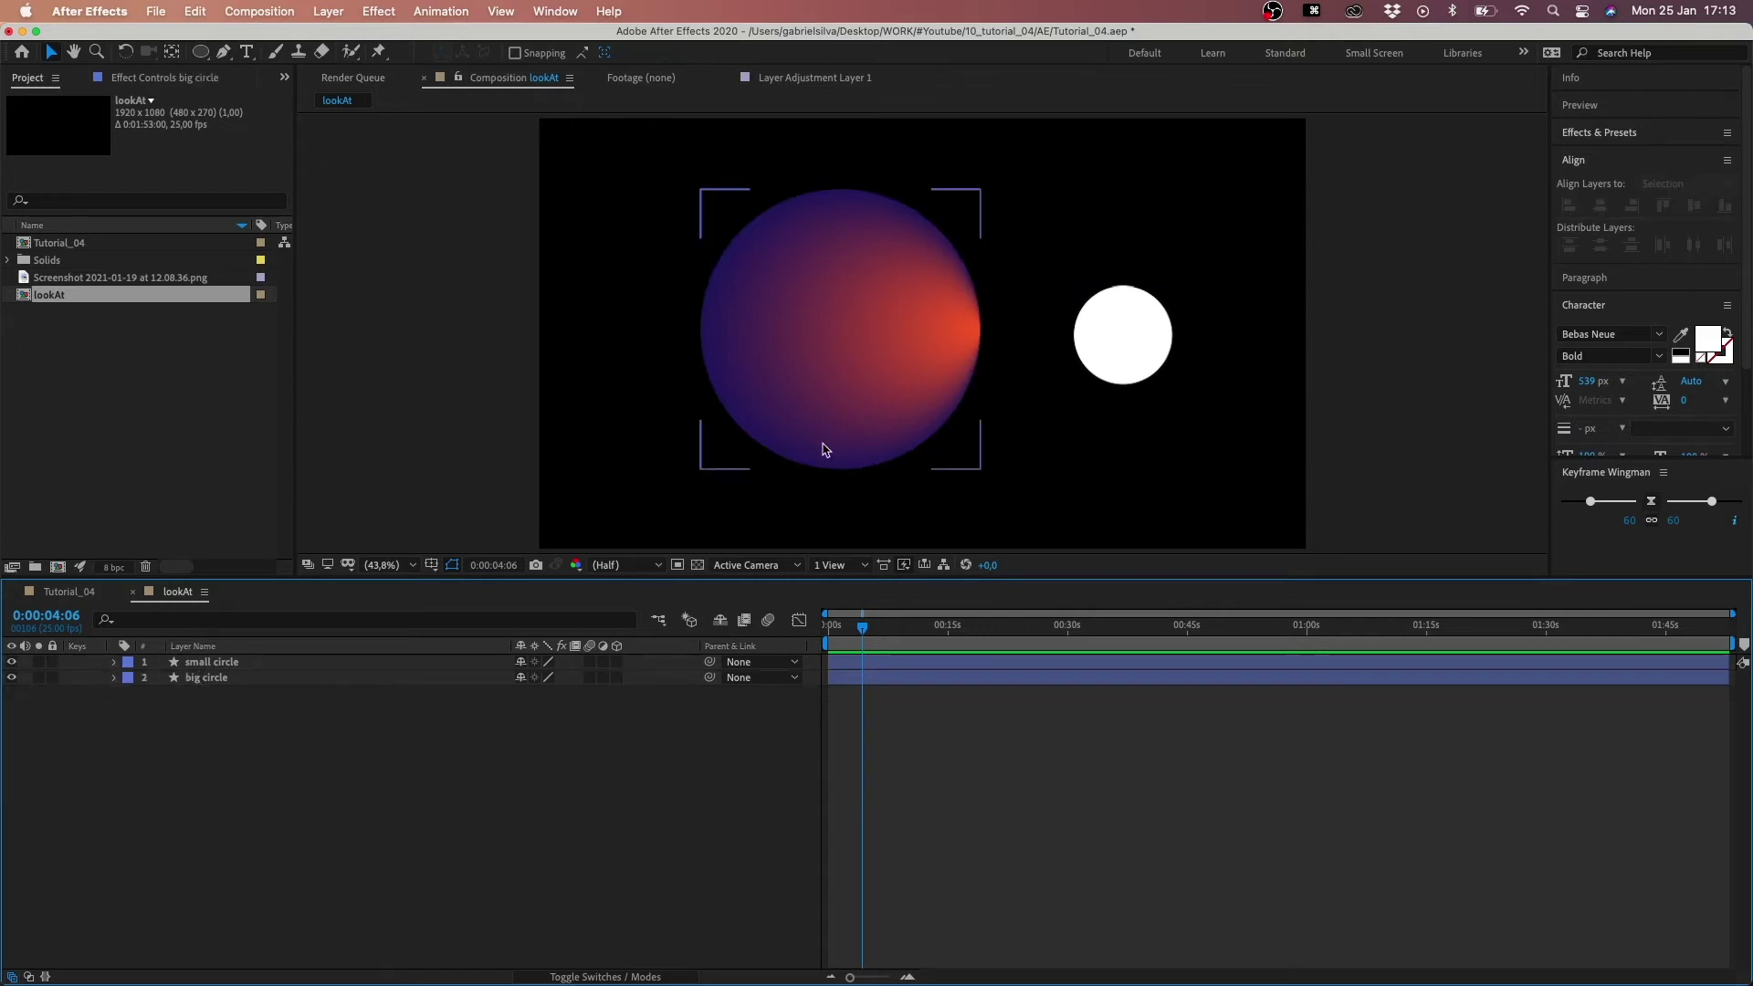
pyautogui.click(172, 664)
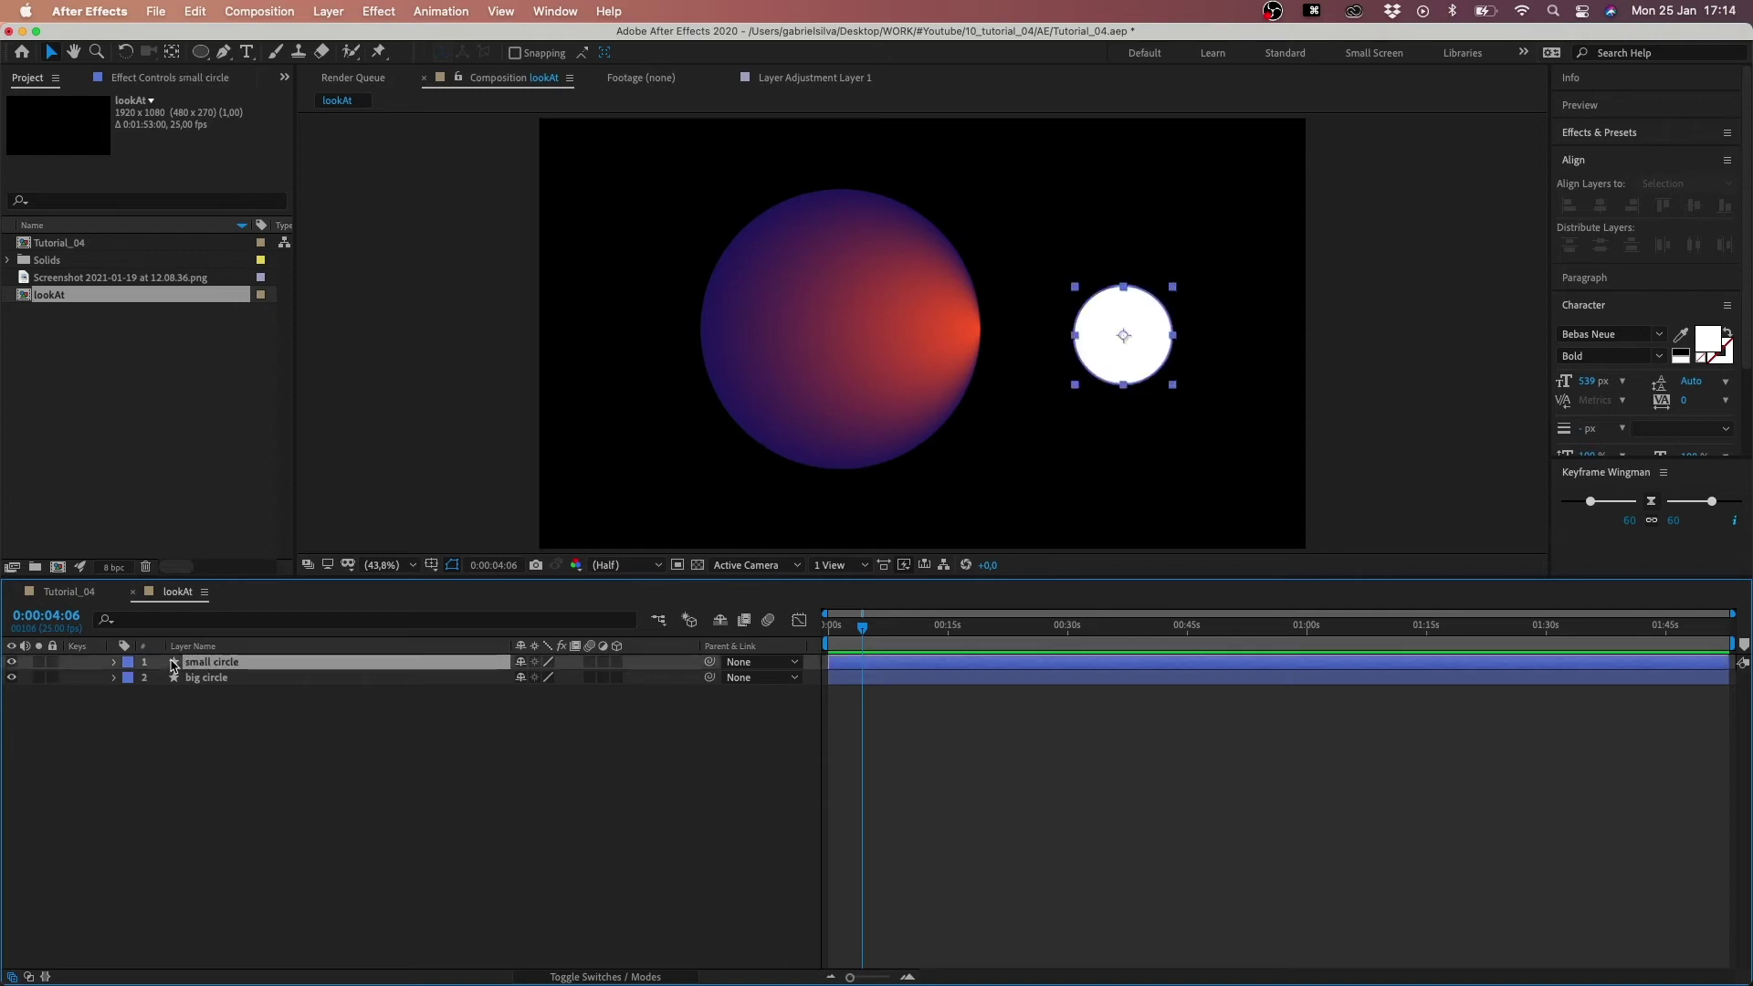
pyautogui.keyDown('shift'); pyautogui.click(181, 681); pyautogui.keyUp('shift')
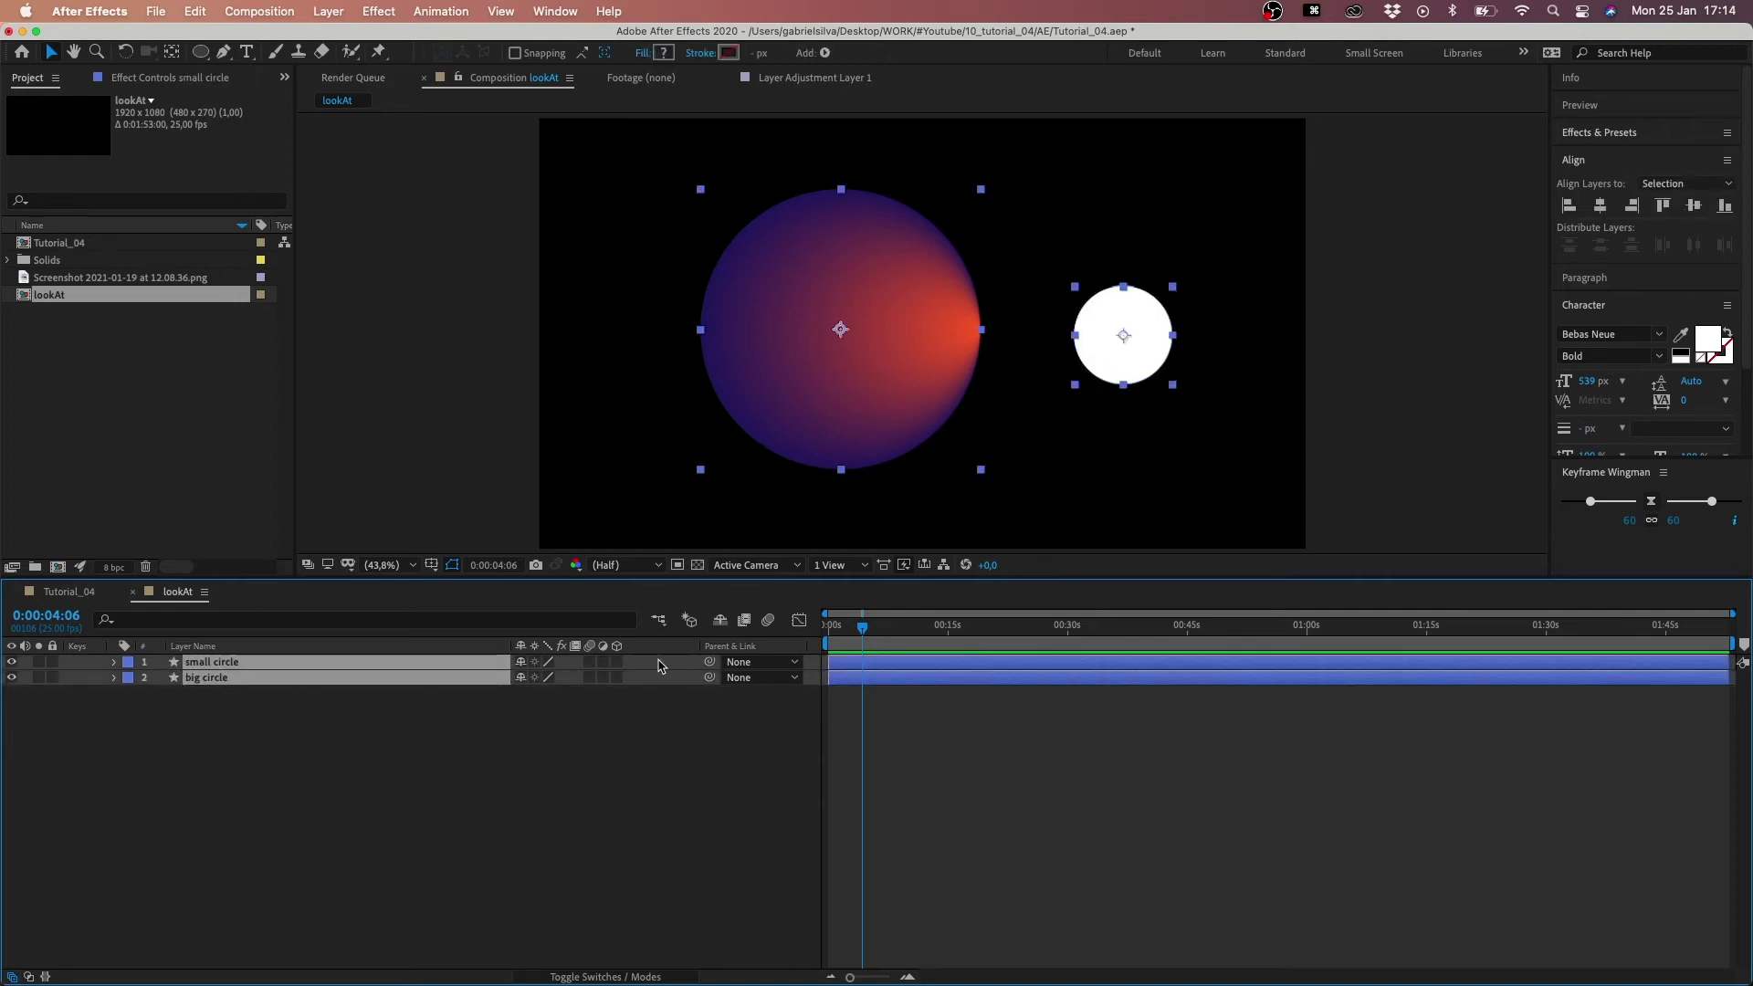
pyautogui.click(616, 678)
pyautogui.click(485, 787)
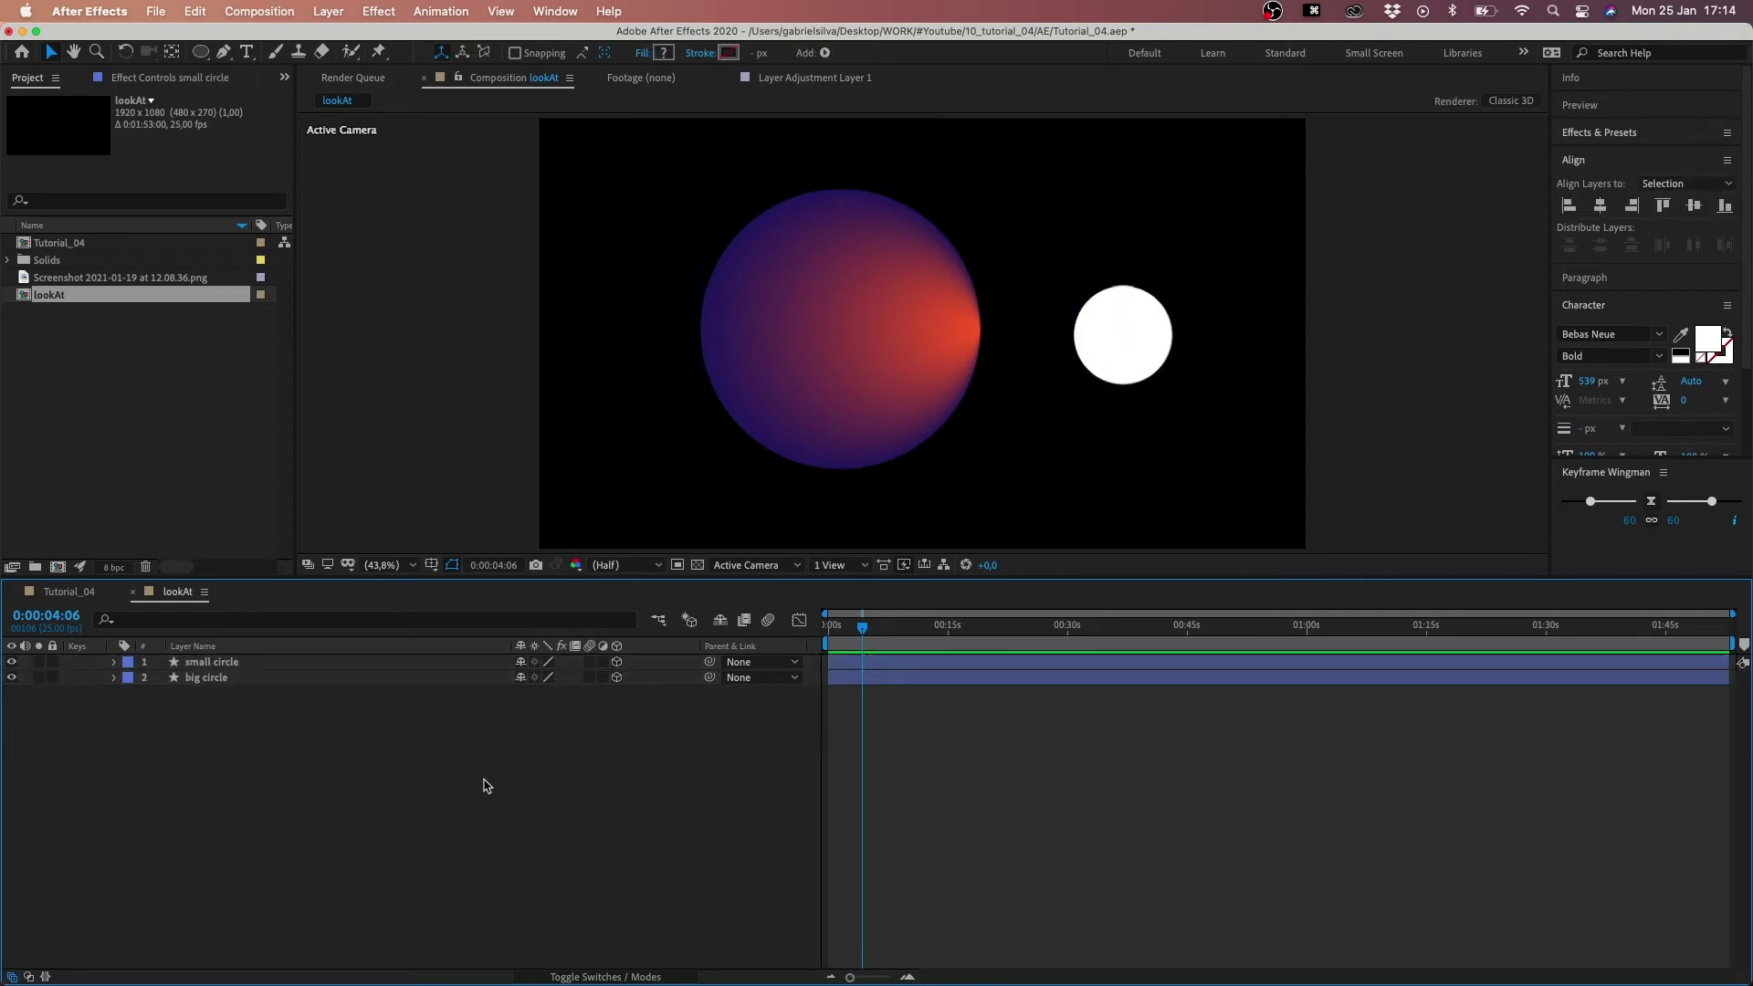
# - Reveal big circle's rotation, orientation and Position properties
pyautogui.click(213, 678)
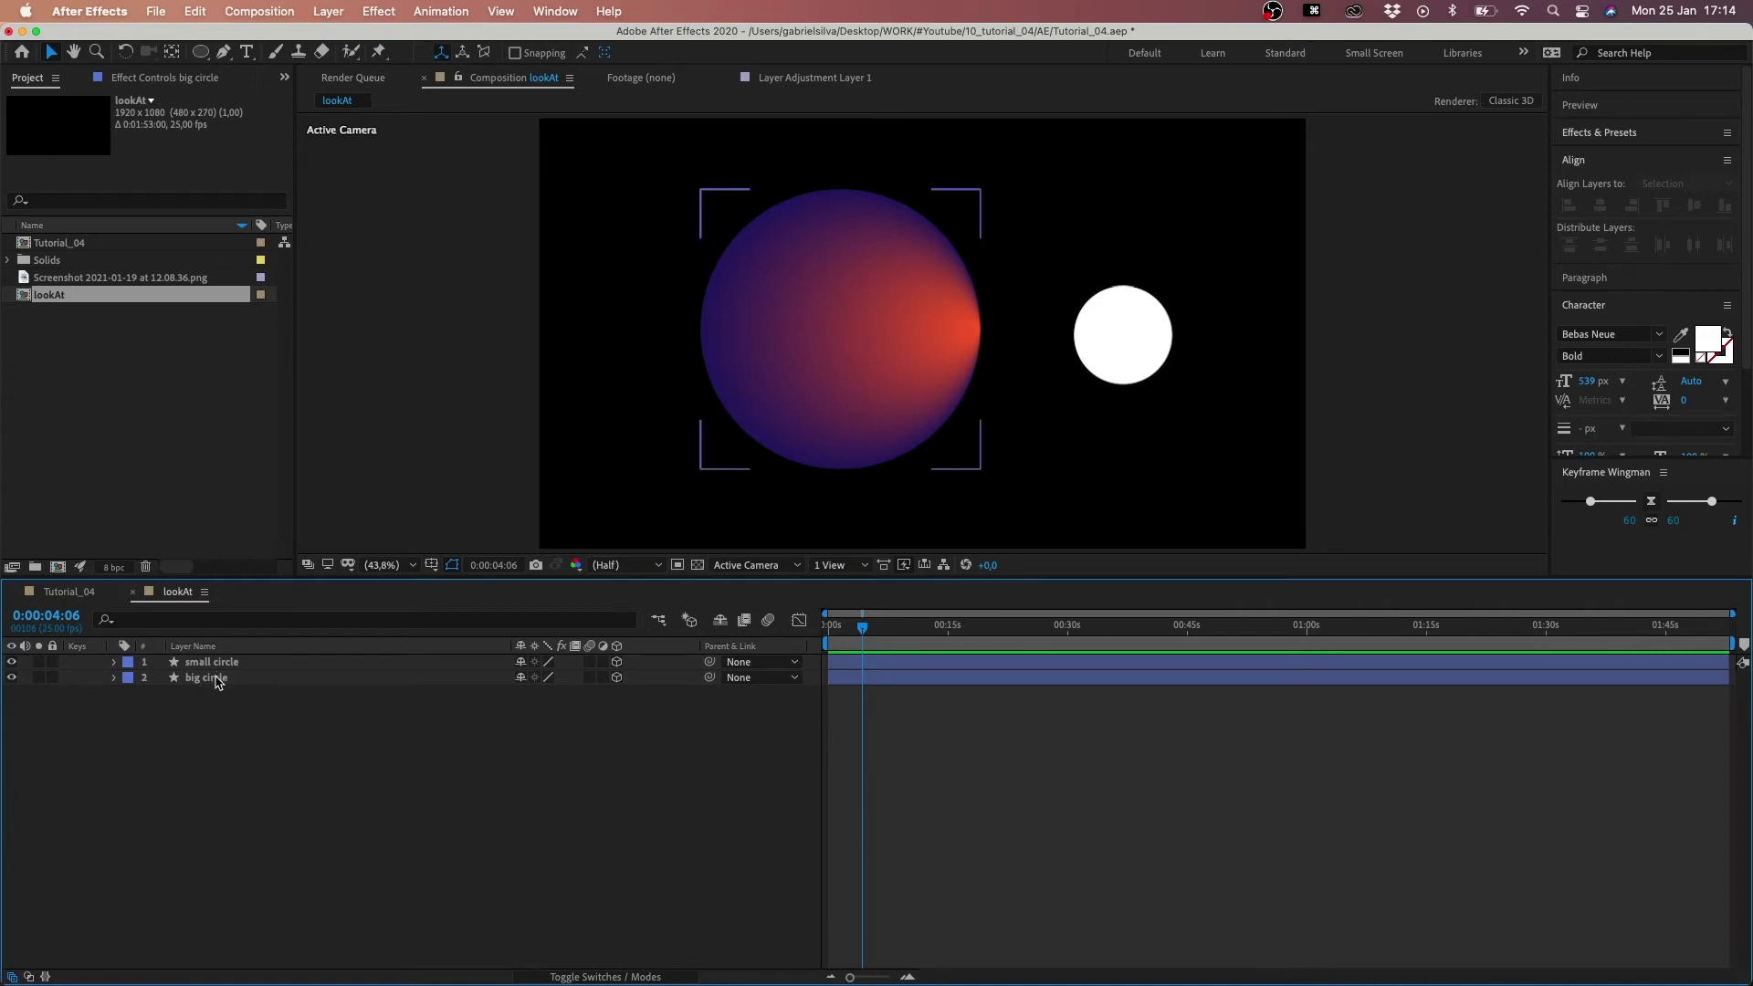
pyautogui.click(214, 681)
pyautogui.press('r')
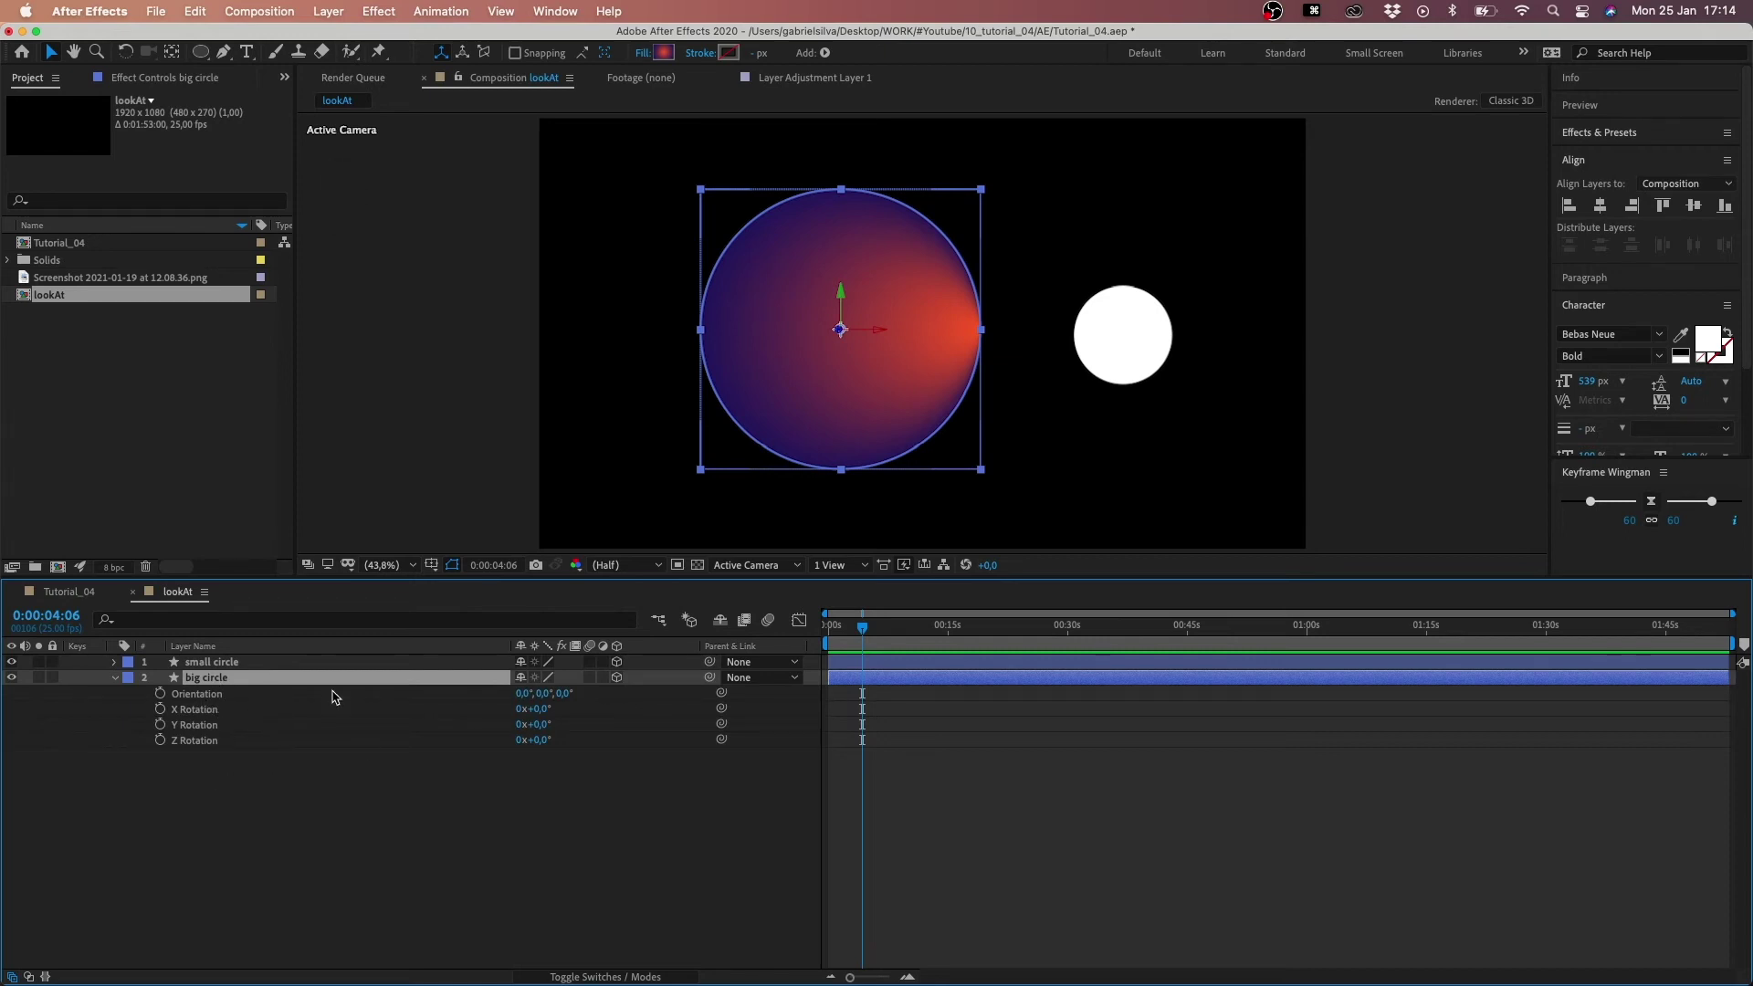
pyautogui.hotkey('shift', 'a')
pyautogui.hotkey('shift', 'a')
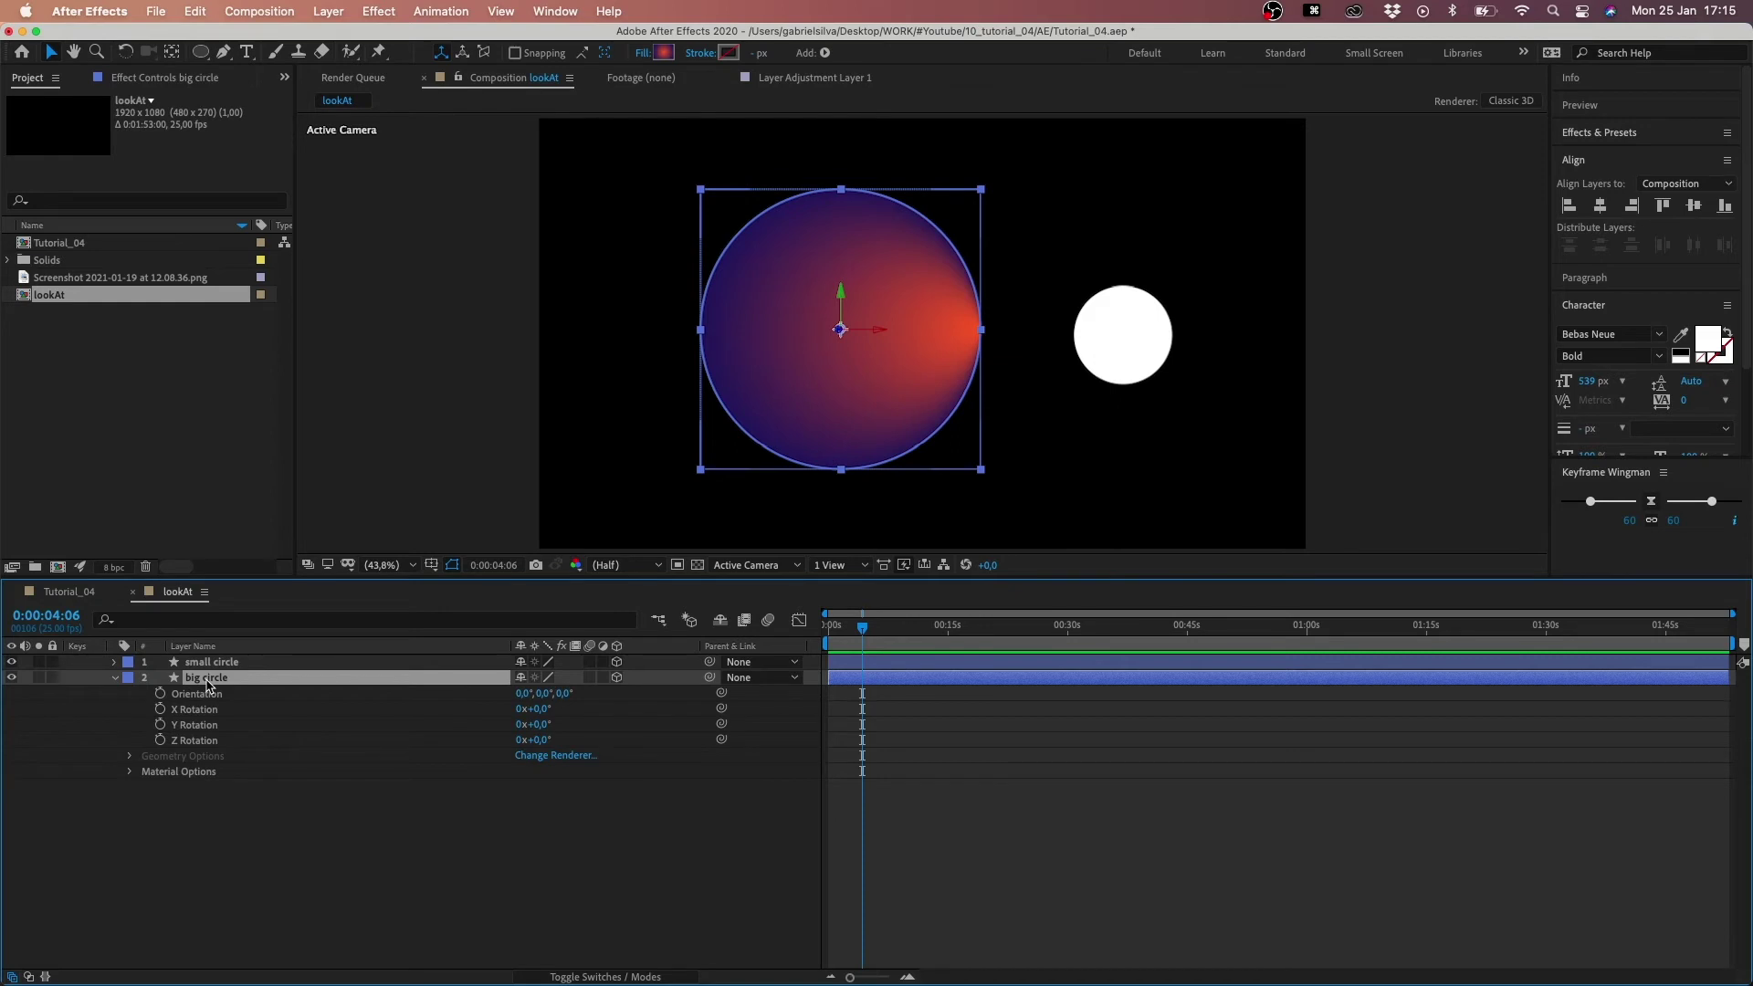
pyautogui.hotkey('shift', 'p')
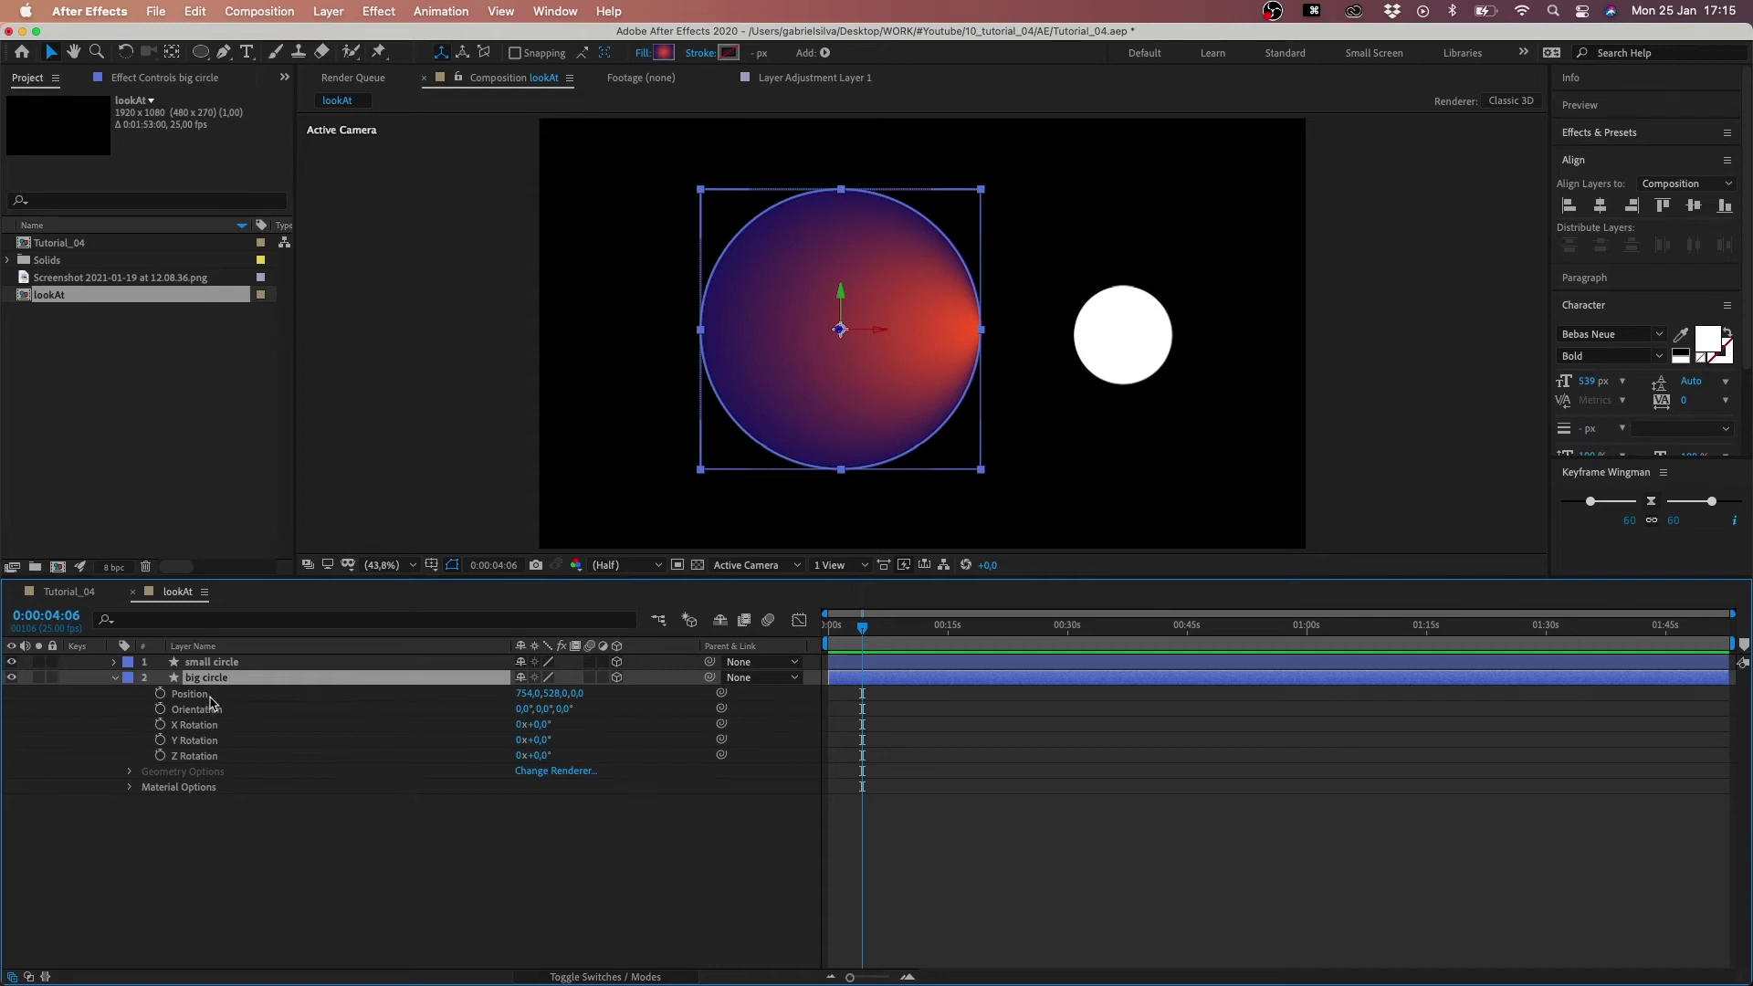
# - Reveal the small circle layer's Position property
pyautogui.keyDown('shift'); pyautogui.click(211, 662); pyautogui.keyUp('shift')
pyautogui.click(214, 664)
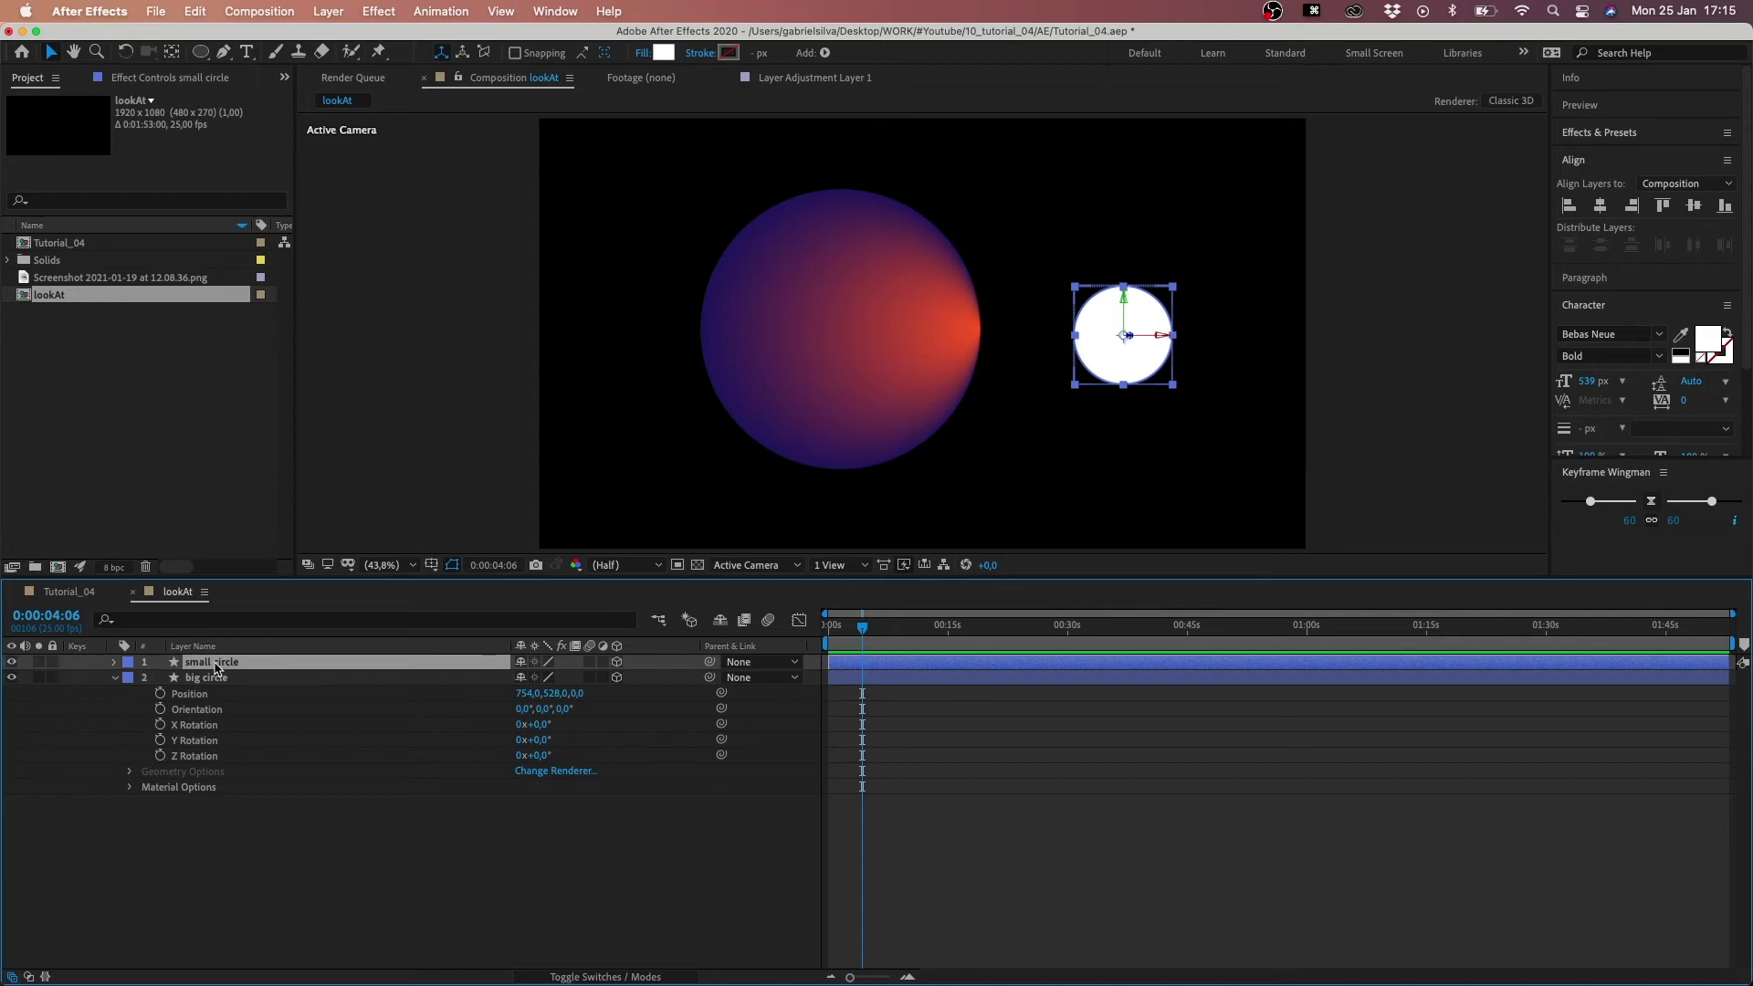
pyautogui.press('p')
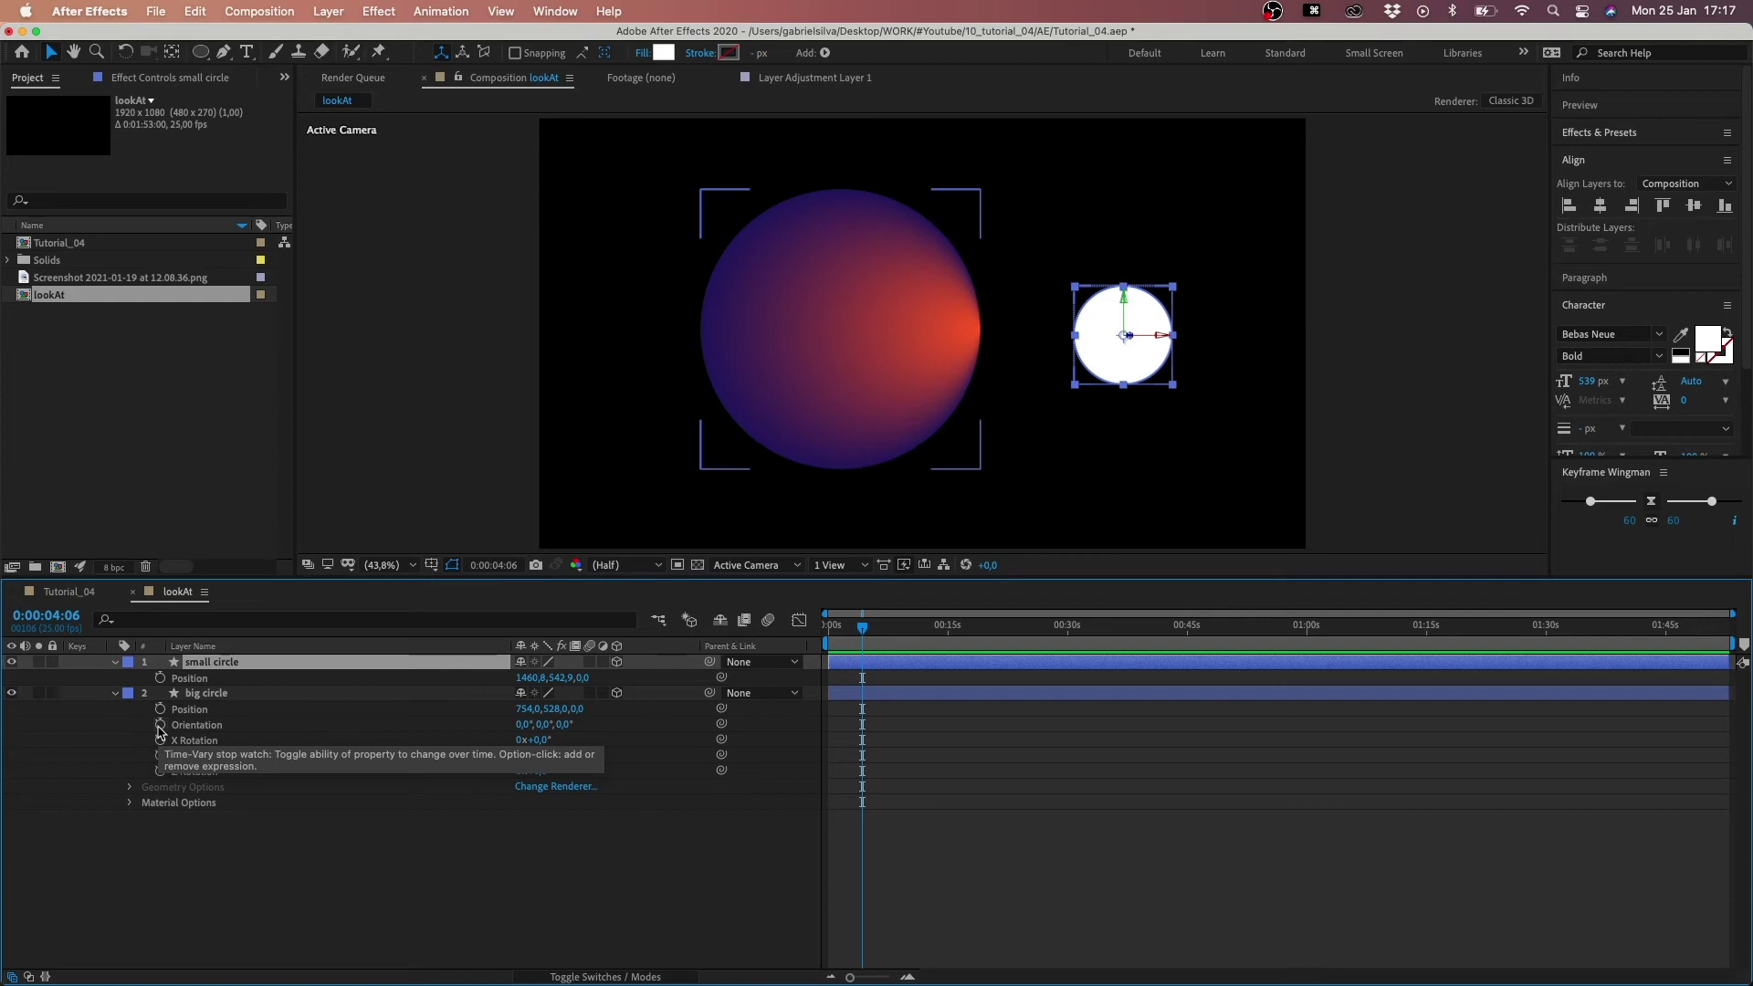
# - Add an expression on big circle's Orientation containing an empty lookAt() call
pyautogui.keyDown('alt'); pyautogui.click(159, 726); pyautogui.keyUp('alt')
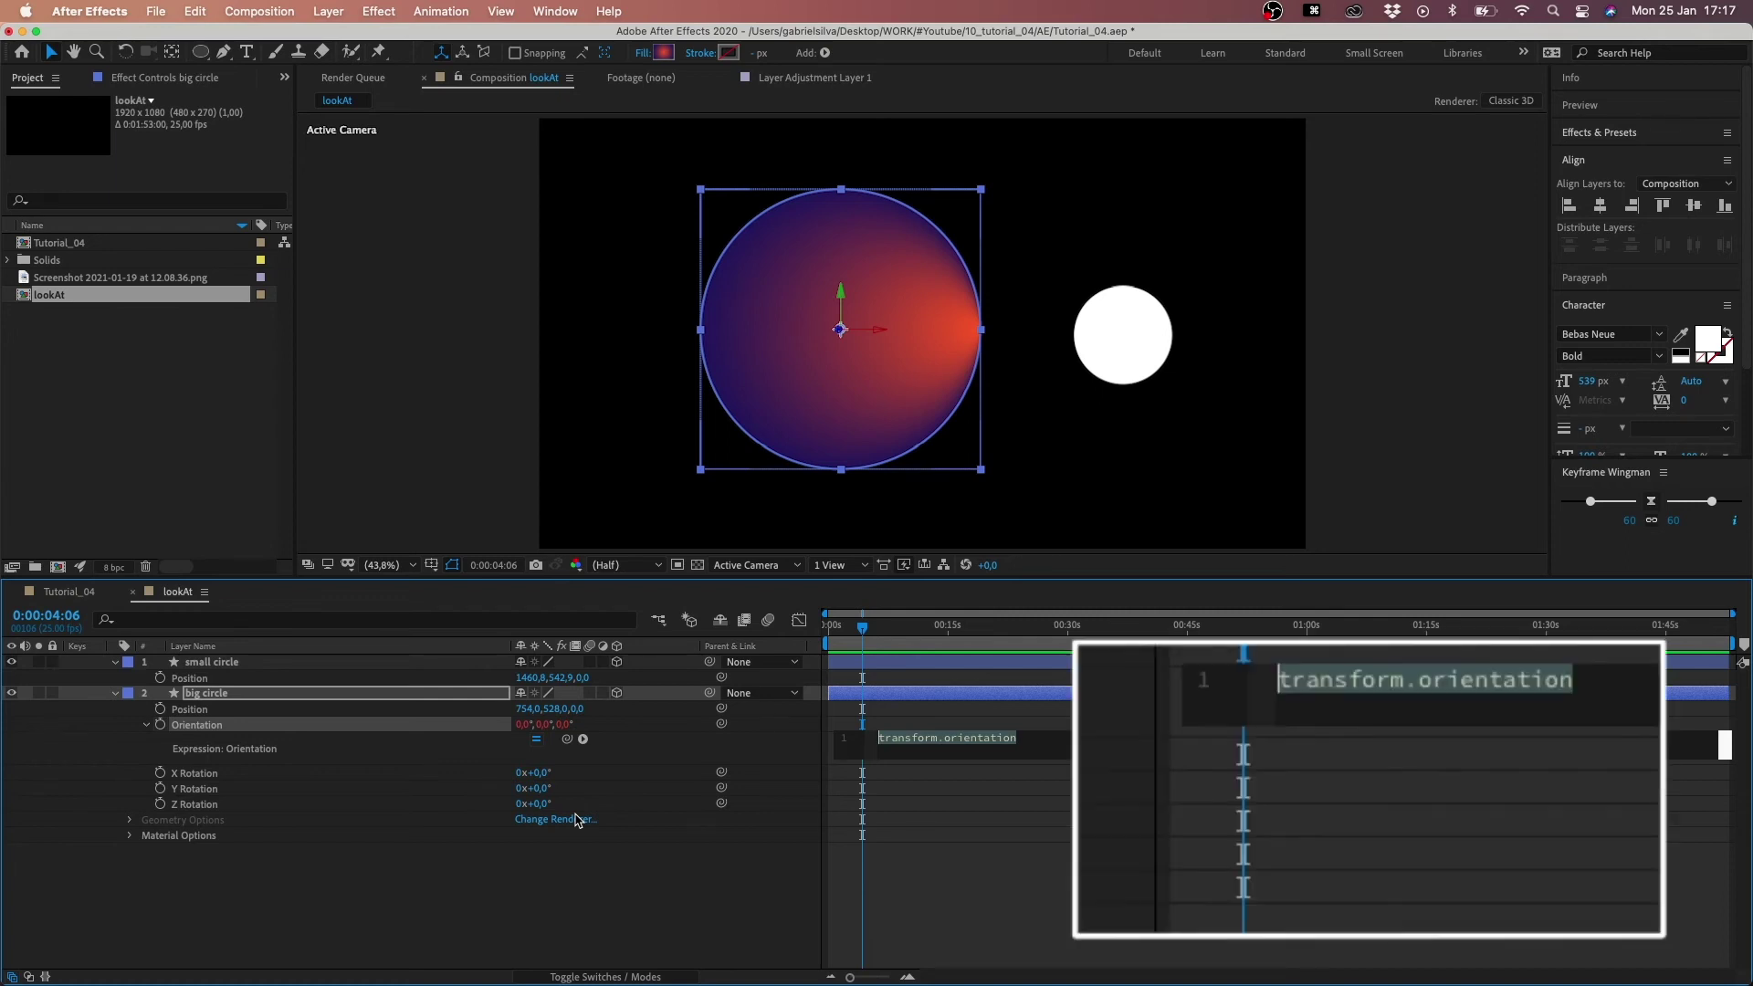
pyautogui.write('loo')
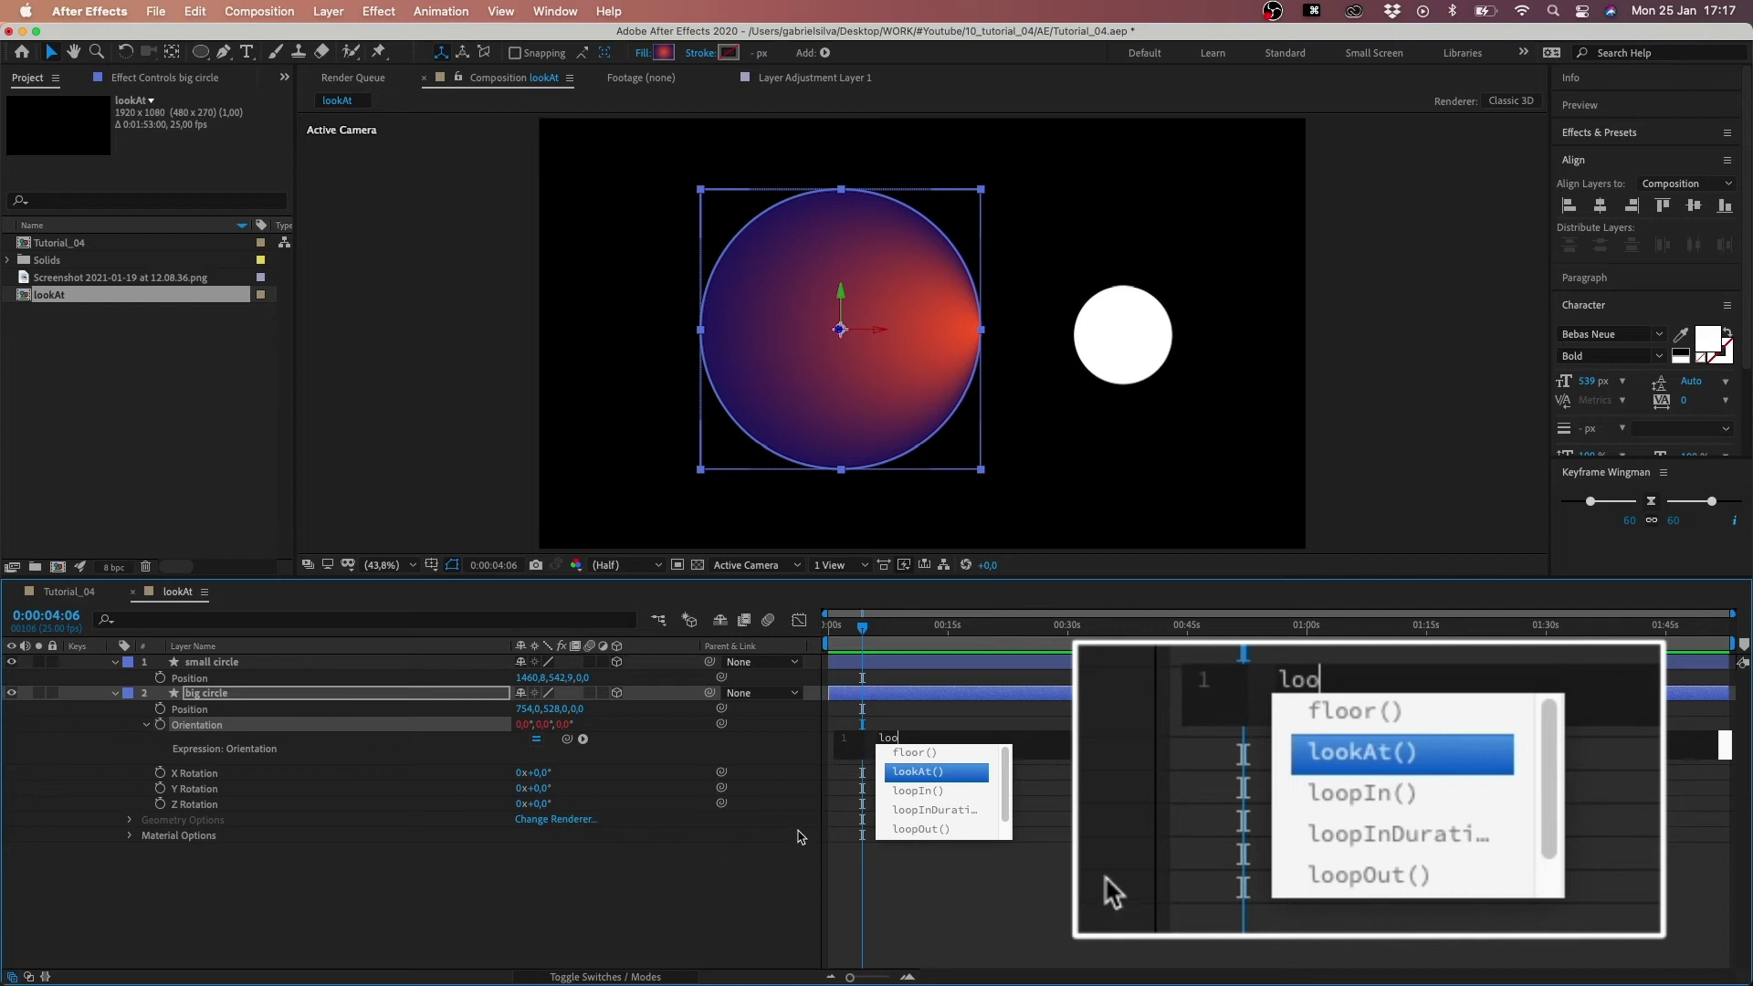
pyautogui.click(938, 773)
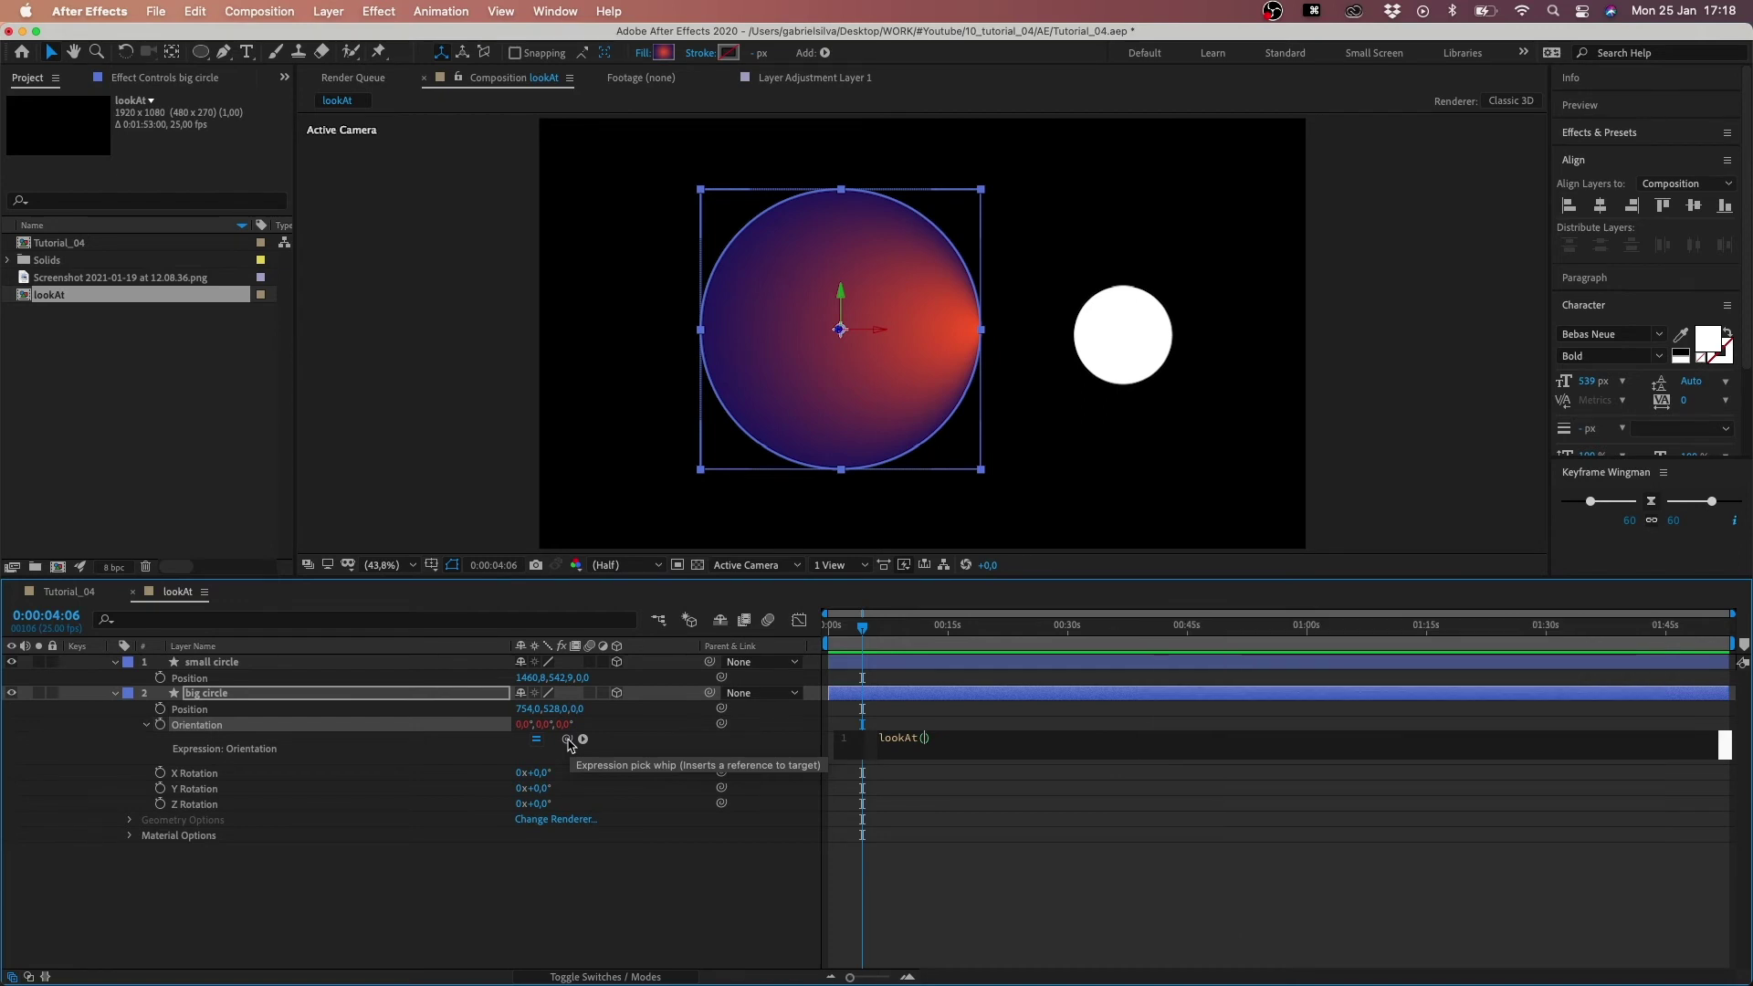
# - Fill lookAt with big circle's Position and small circle's Position, then commit the expression
pyautogui.moveTo(570, 741)
pyautogui.mouseDown()
pyautogui.moveTo(192, 715)
pyautogui.moveTo(245, 714)
pyautogui.mouseUp()
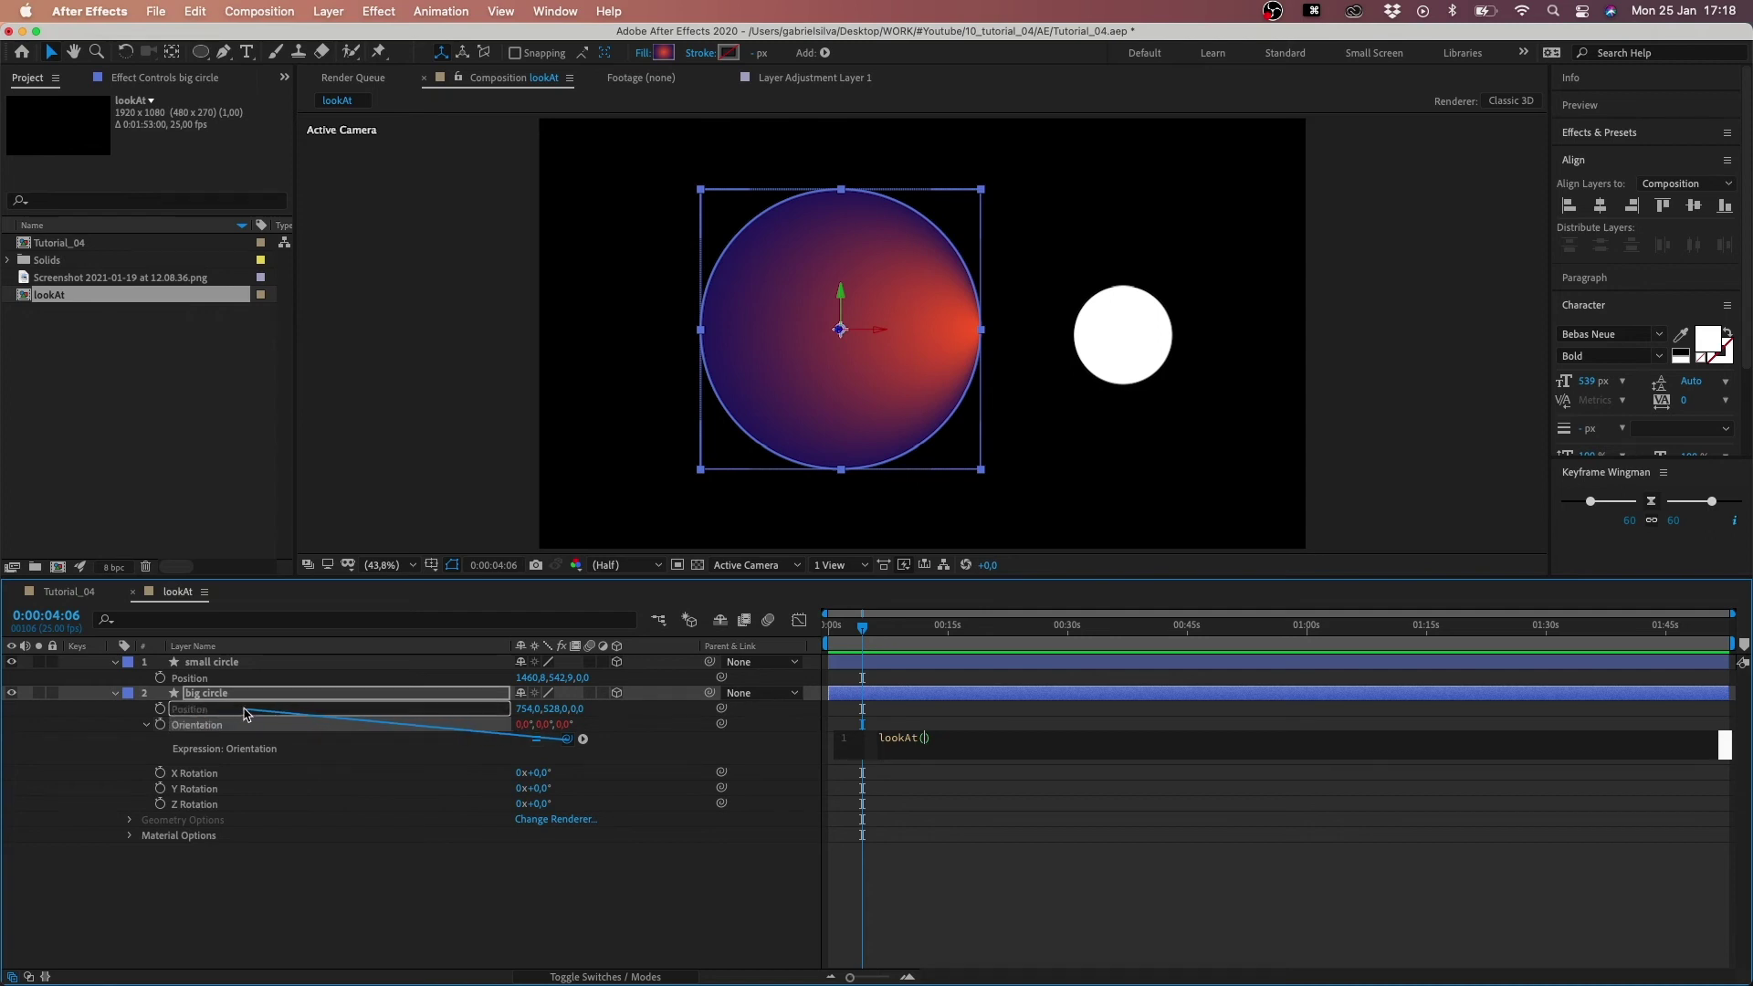
pyautogui.moveTo(245, 714); pyautogui.dragTo(243, 713)
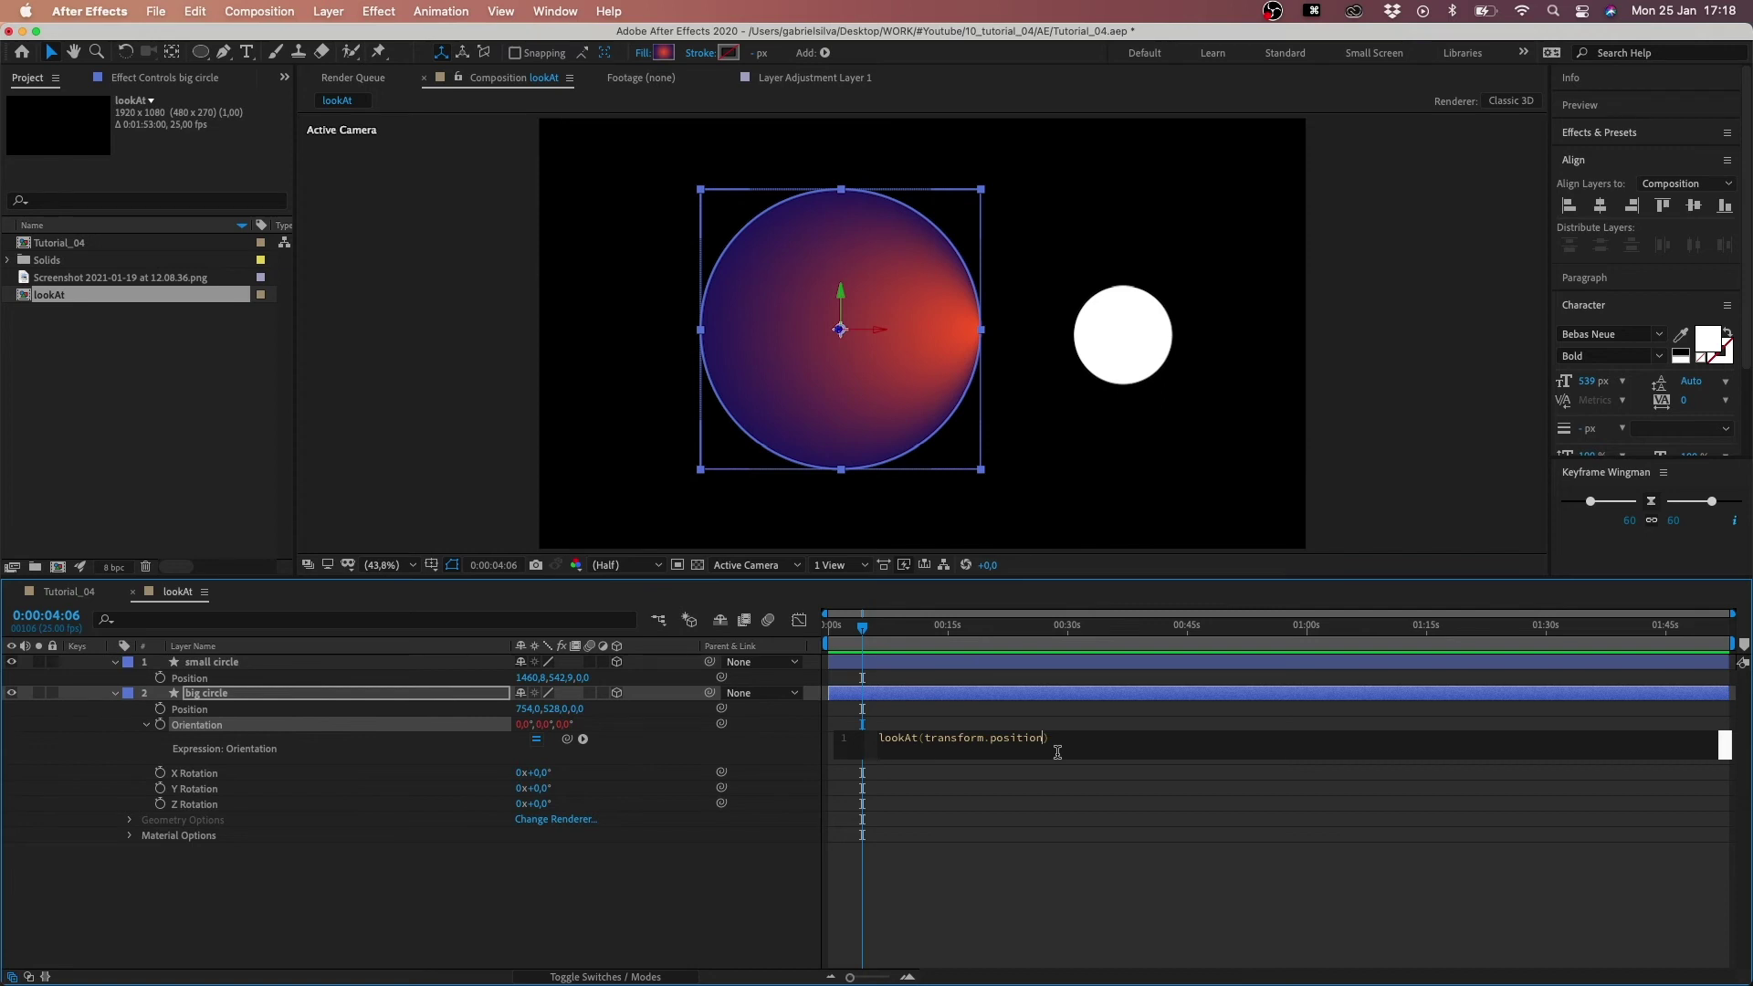
pyautogui.write(',')
pyautogui.moveTo(565, 742); pyautogui.dragTo(200, 678)
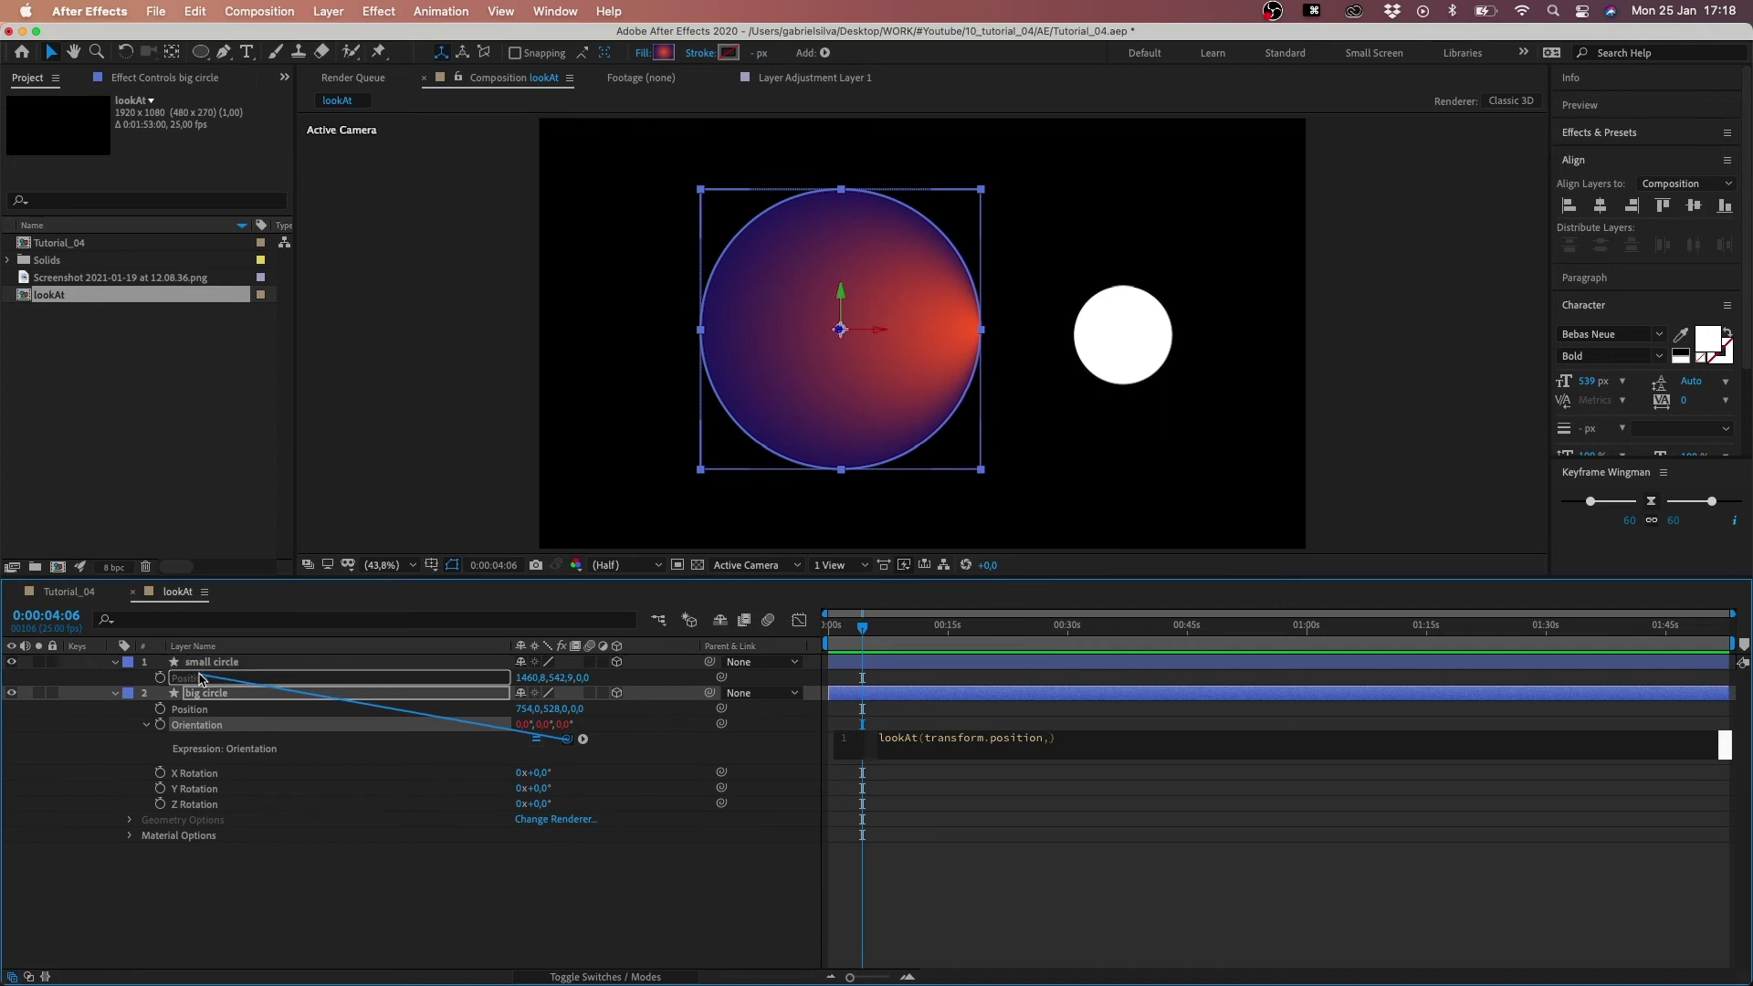
pyautogui.moveTo(201, 677); pyautogui.dragTo(203, 681)
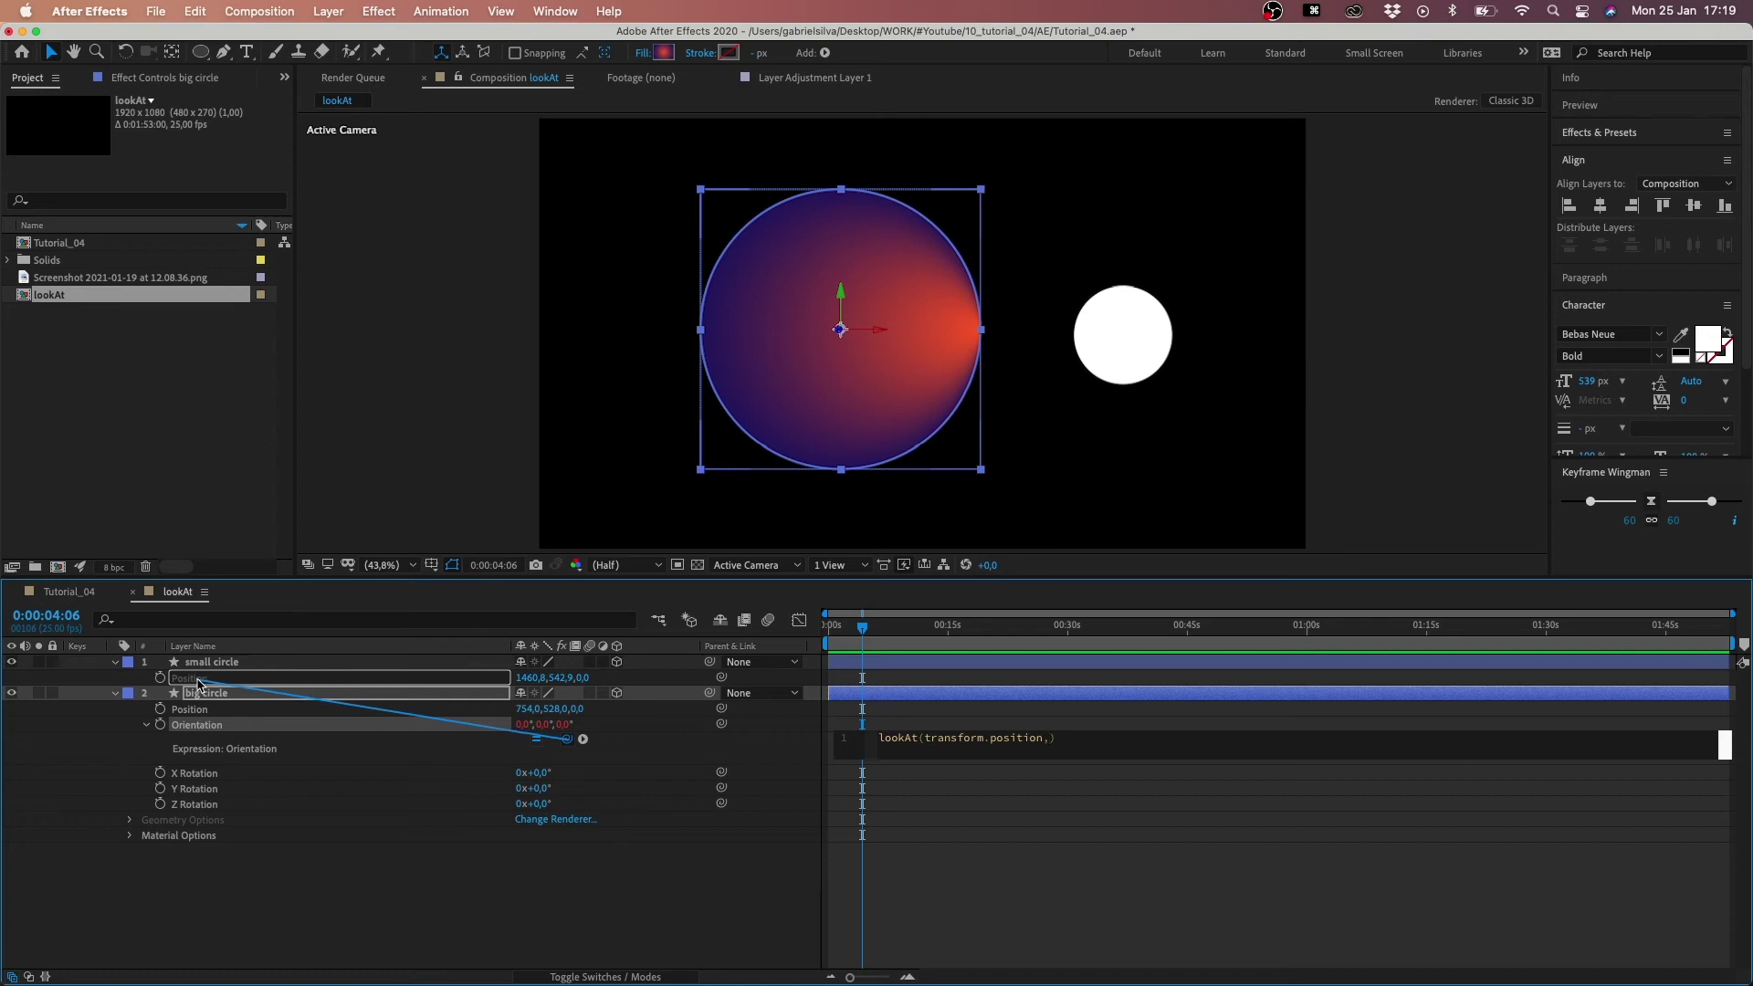
pyautogui.moveTo(204, 680); pyautogui.dragTo(199, 681)
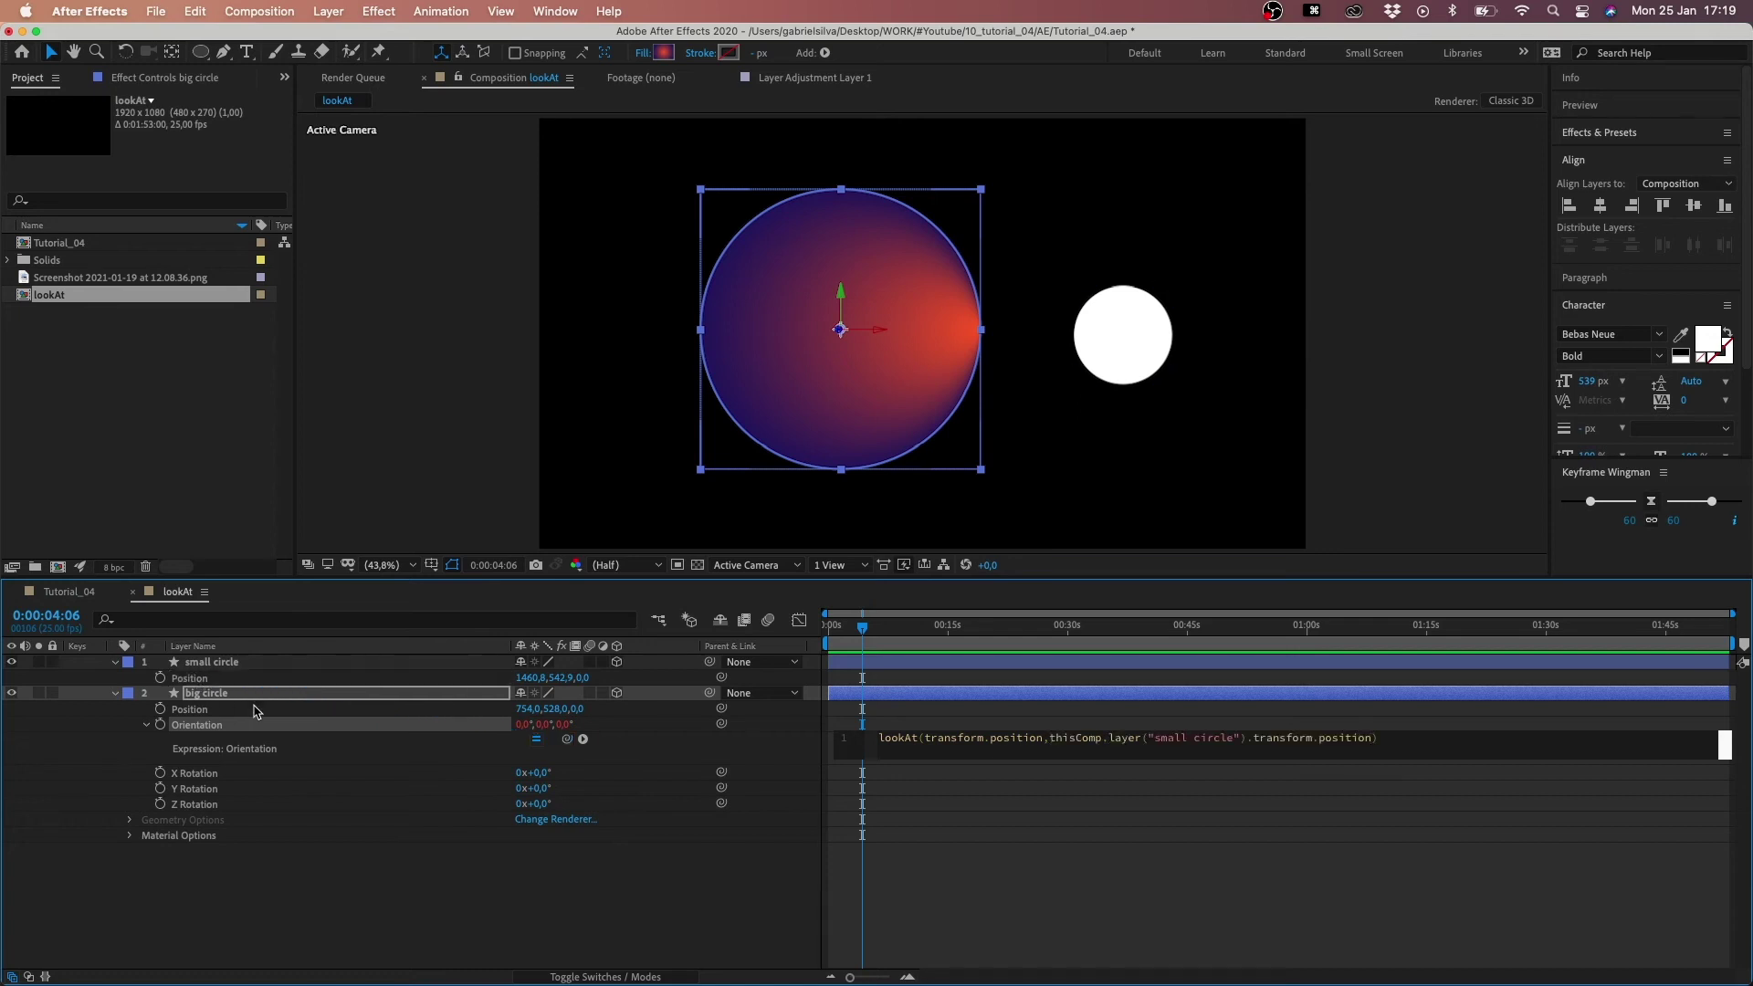
pyautogui.click(1056, 832)
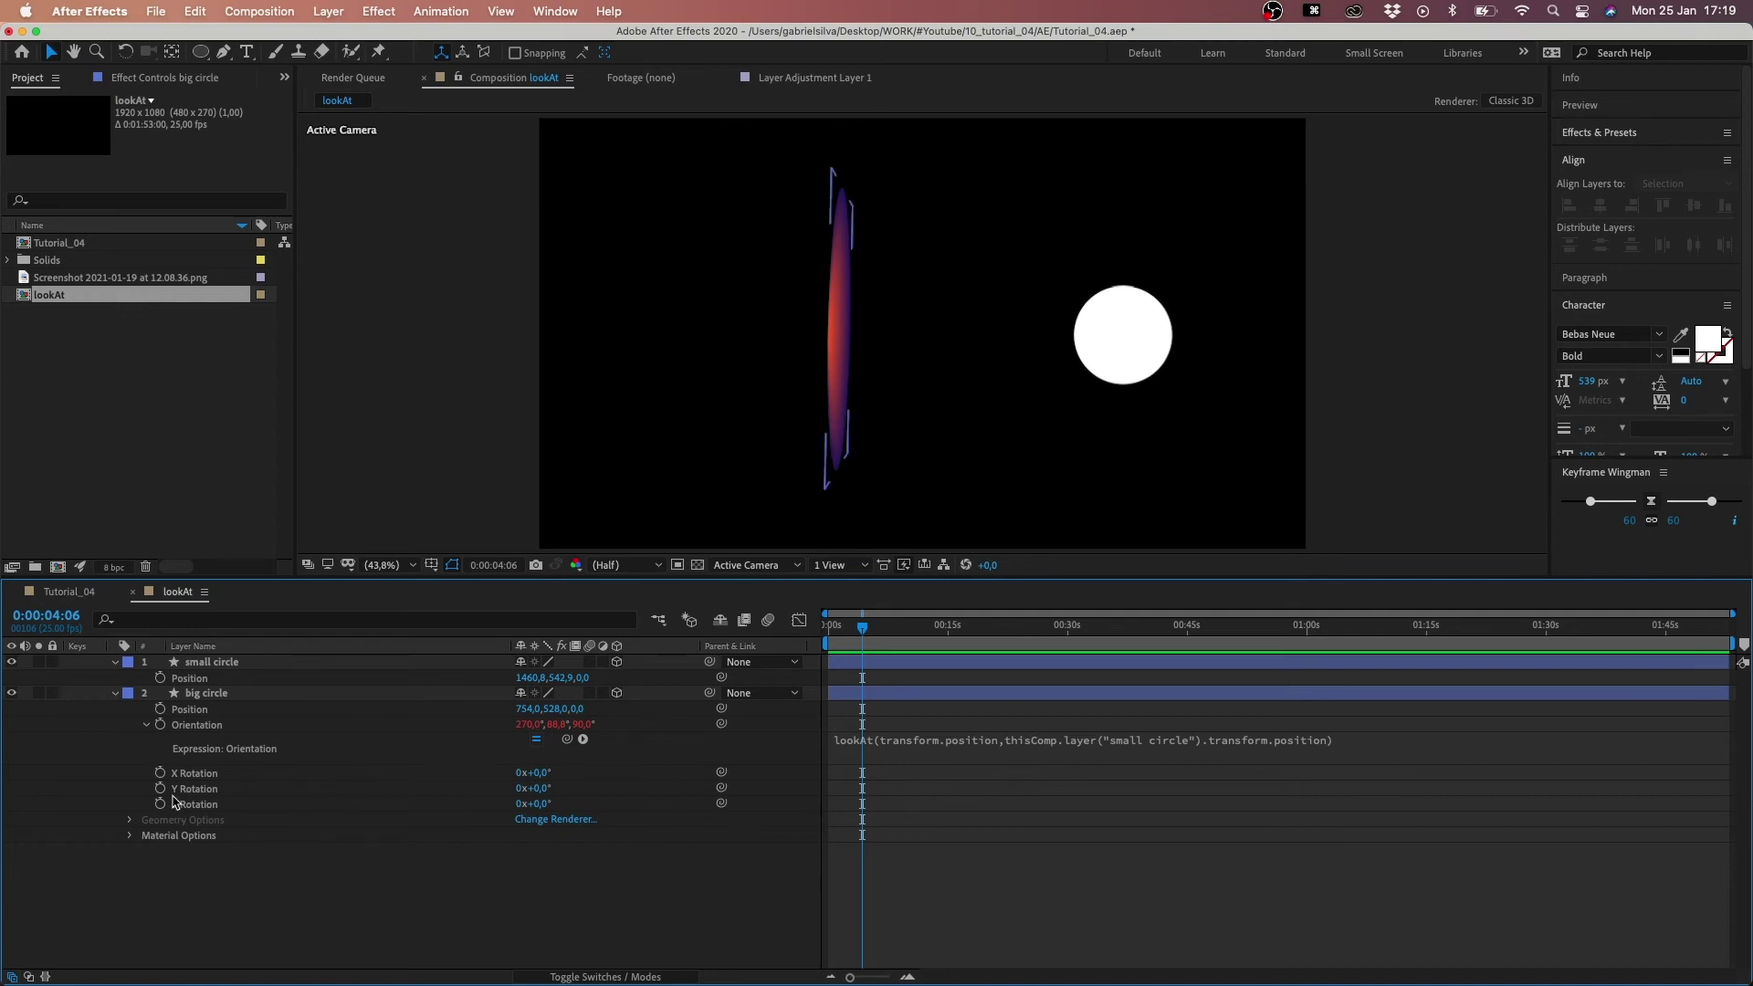
# - Rotate the big circle 90° on Y, then drag the small circle up and down to test tracking
pyautogui.click(538, 788)
pyautogui.write('90')
pyautogui.press('Return')
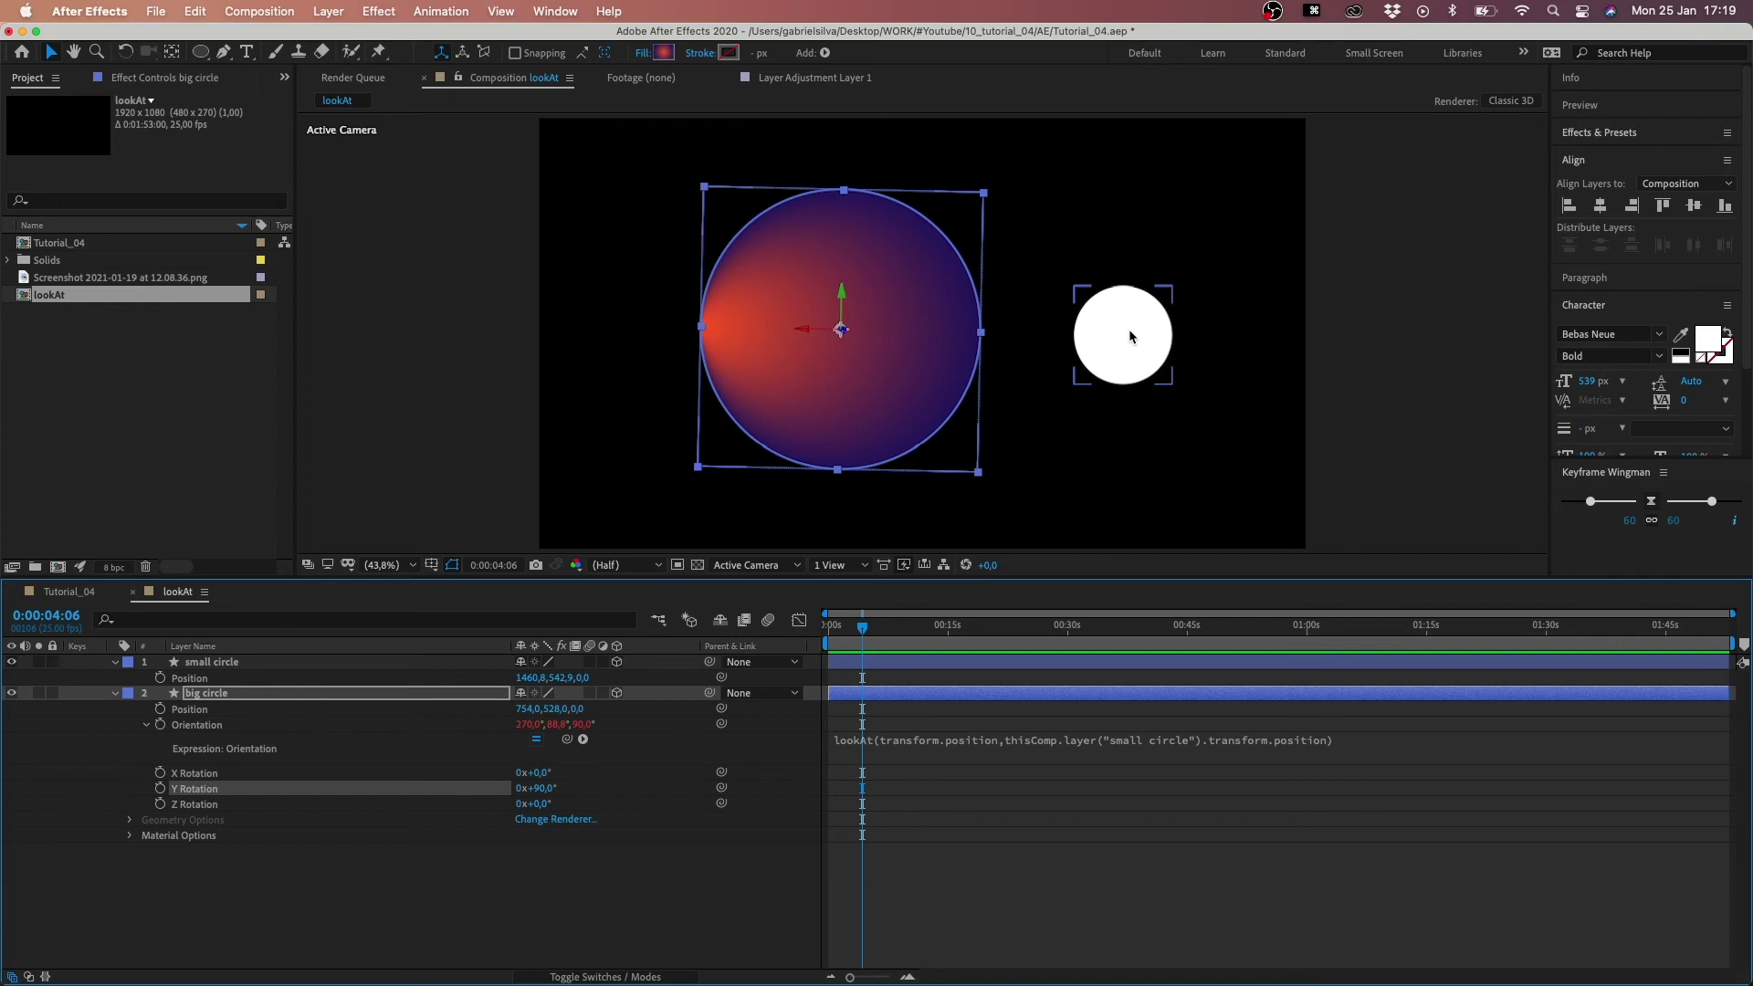
pyautogui.moveTo(1129, 336); pyautogui.dragTo(1097, 212)
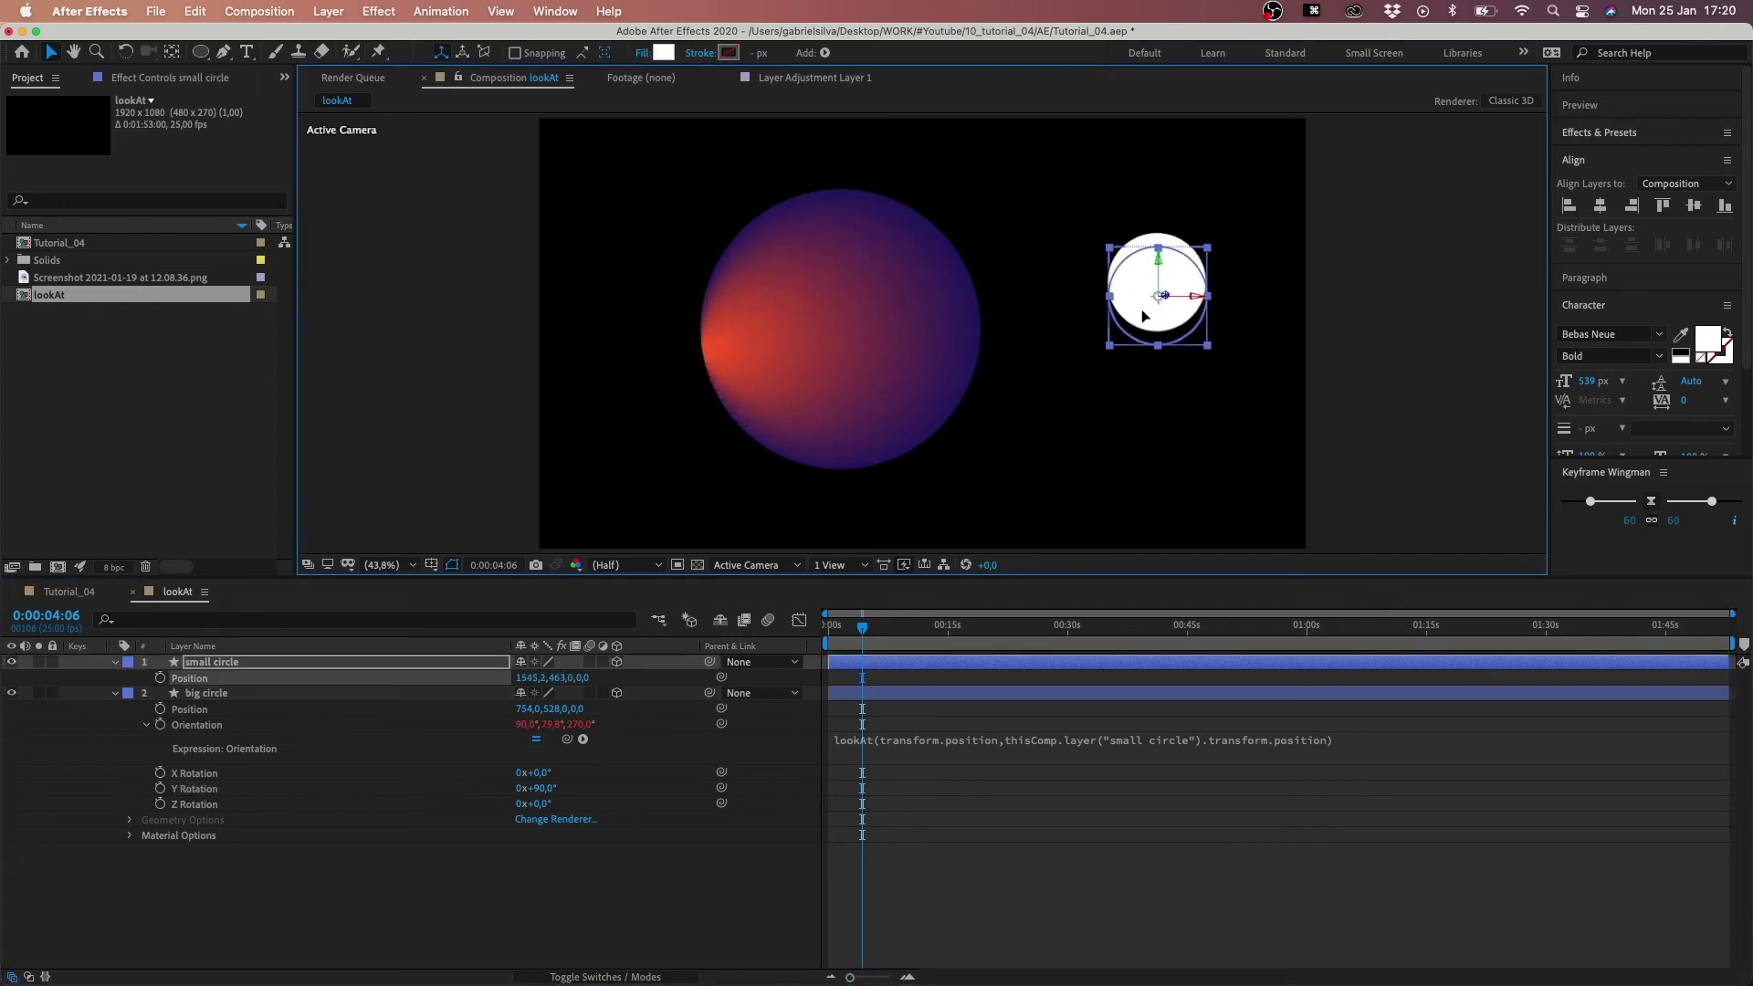
pyautogui.moveTo(1094, 208)
pyautogui.mouseDown()
pyautogui.moveTo(1147, 308)
pyautogui.moveTo(1096, 385)
pyautogui.moveTo(1109, 324)
pyautogui.mouseUp()
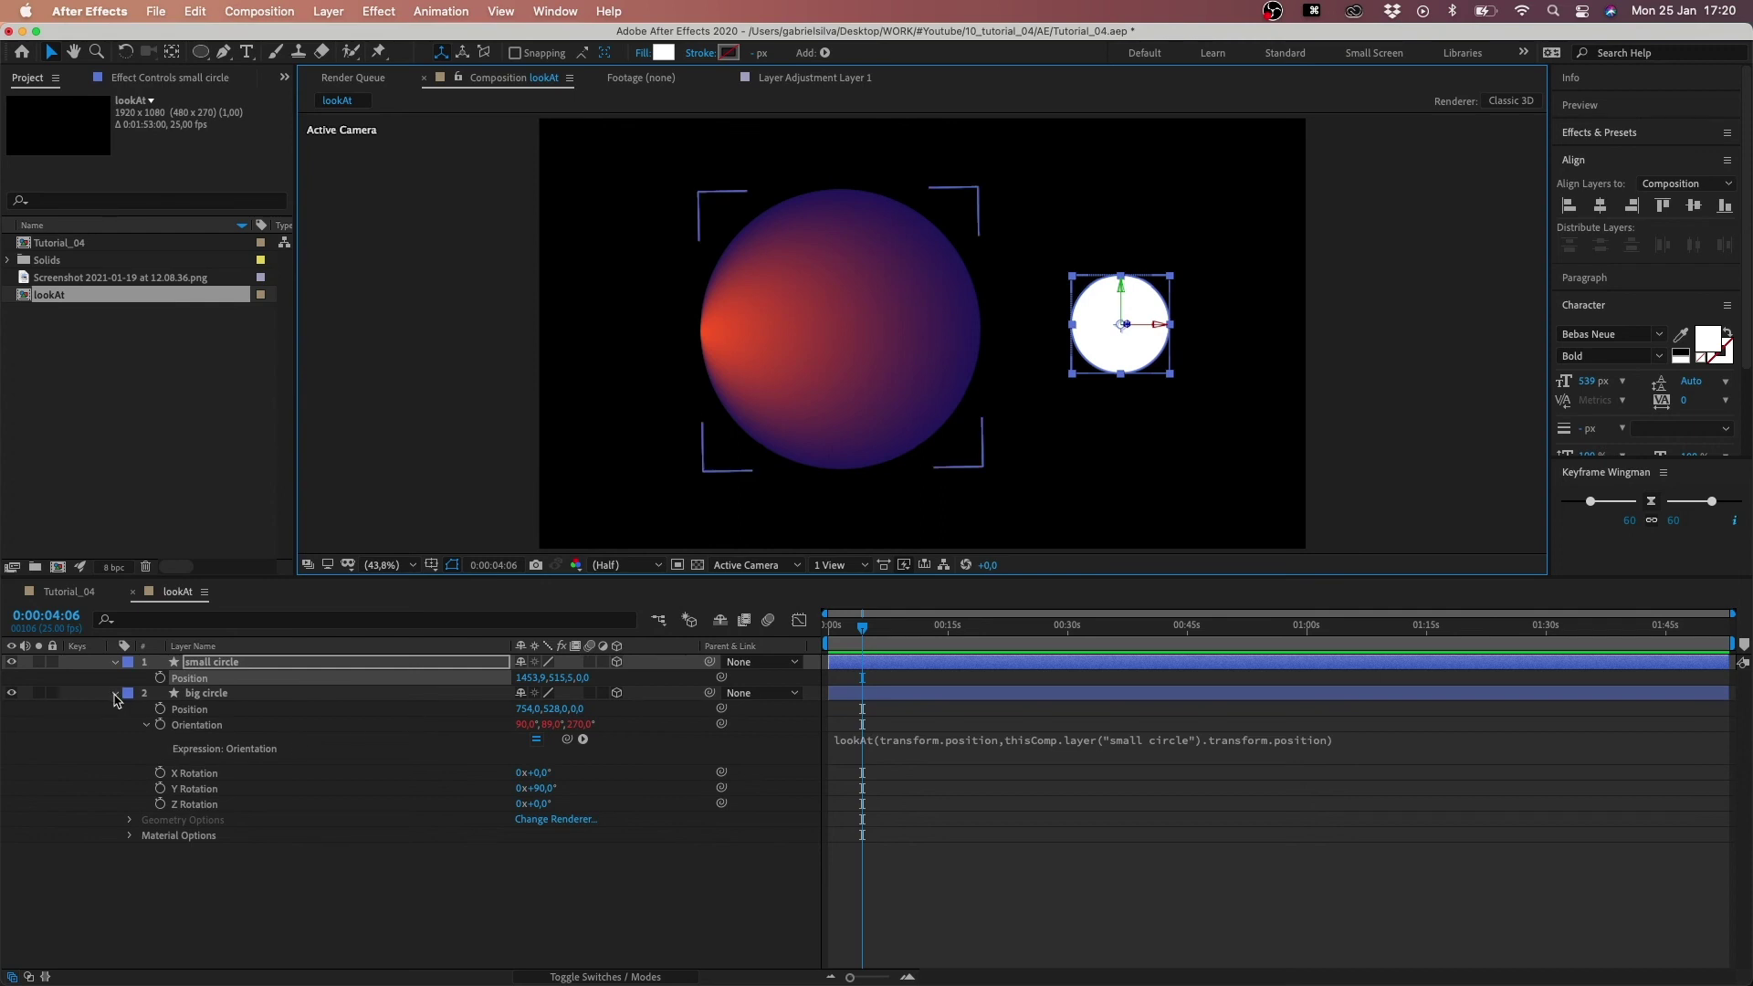
# - Set the big circle's Gradient Fill 1 Highlight Length to -100% and move the small circle lower left
pyautogui.click(116, 694)
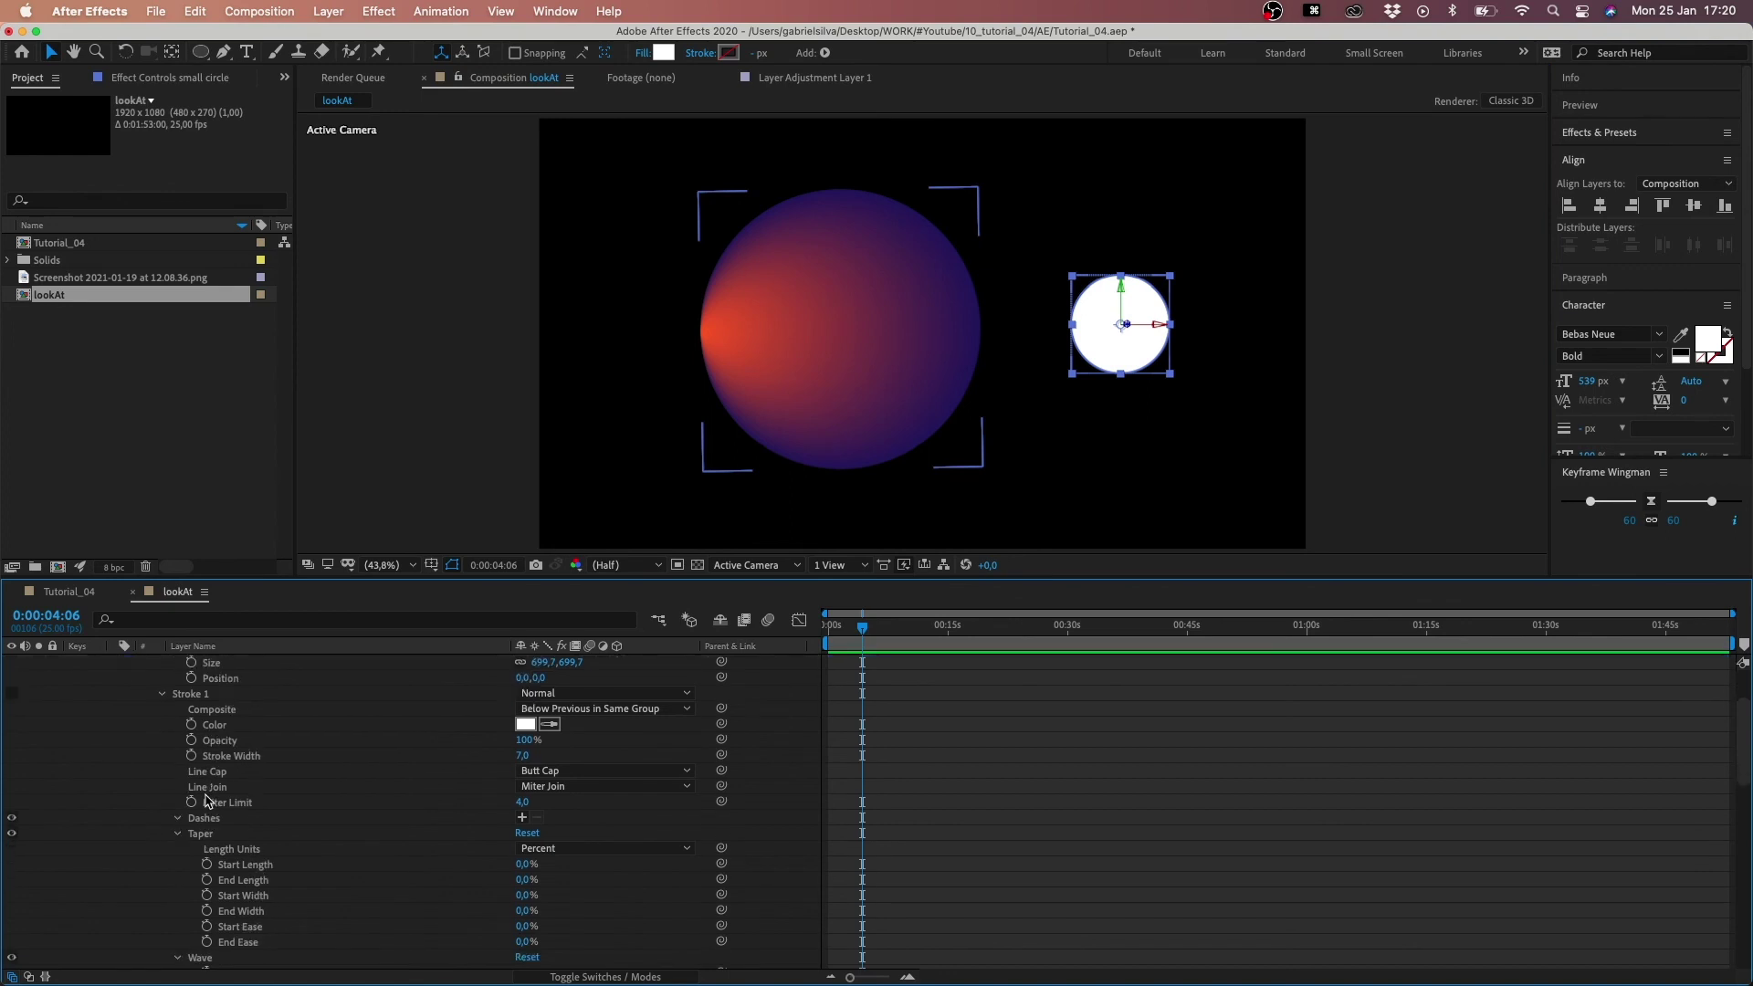
pyautogui.scroll(1, 206, 800)
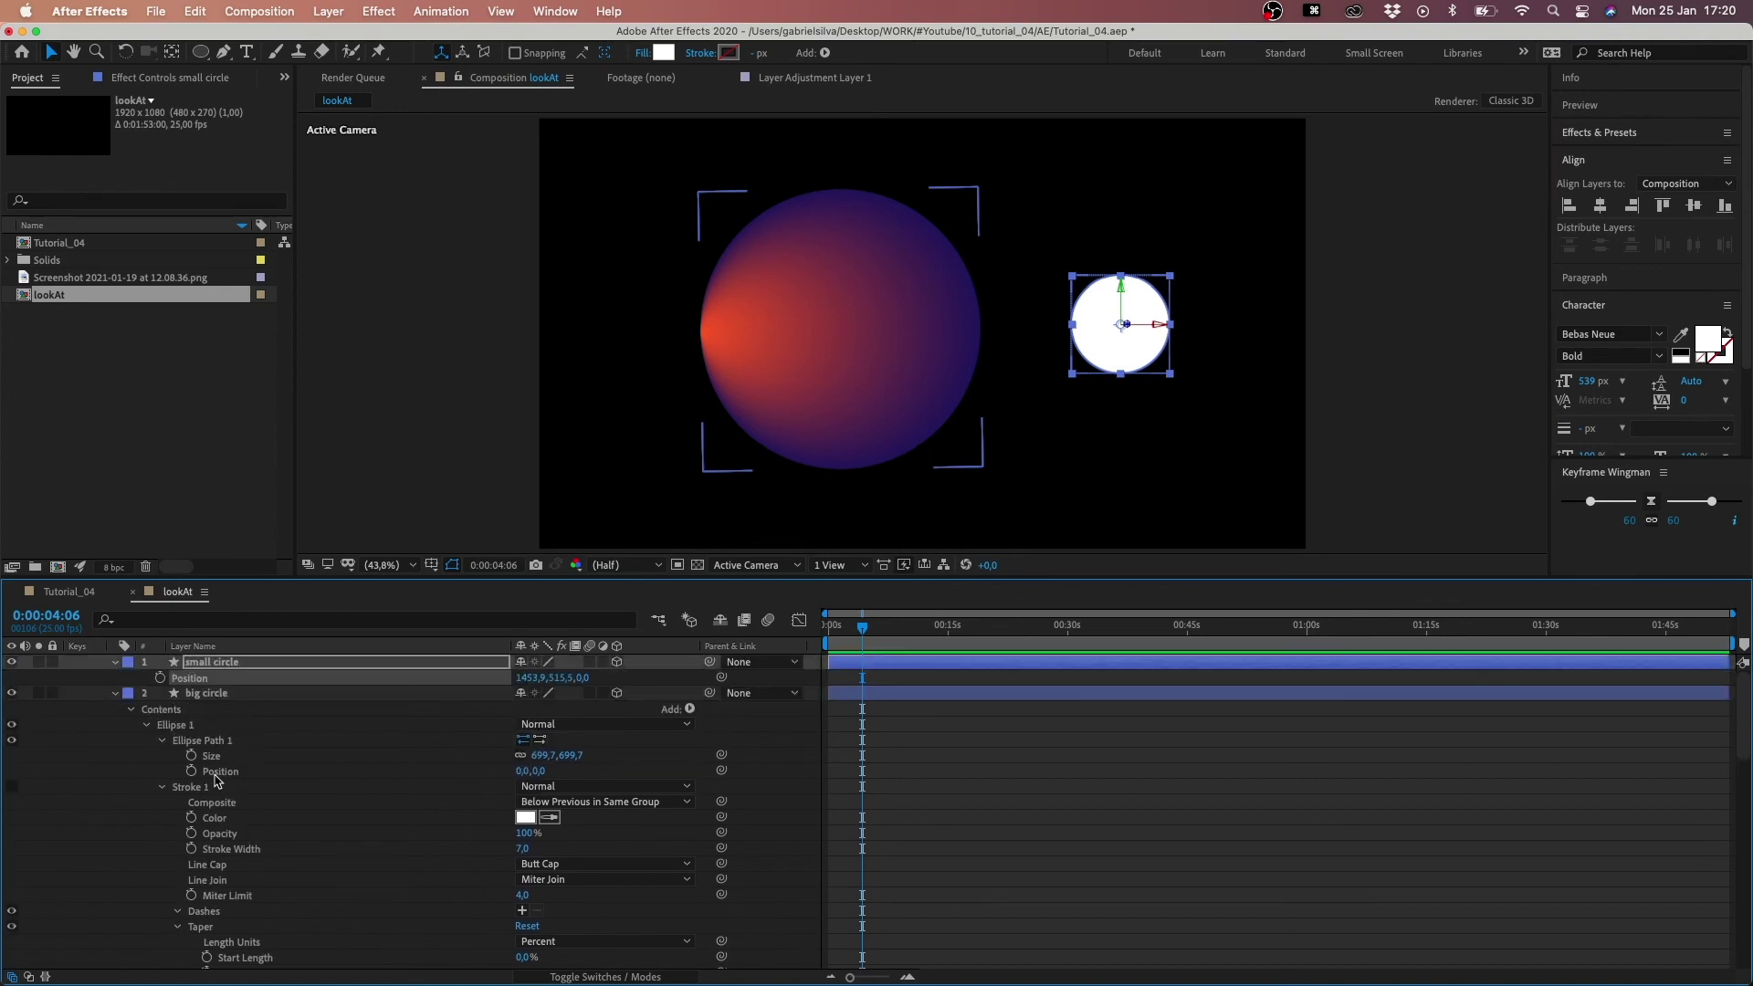
pyautogui.scroll(-5, 219, 780)
pyautogui.scroll(-4, 265, 802)
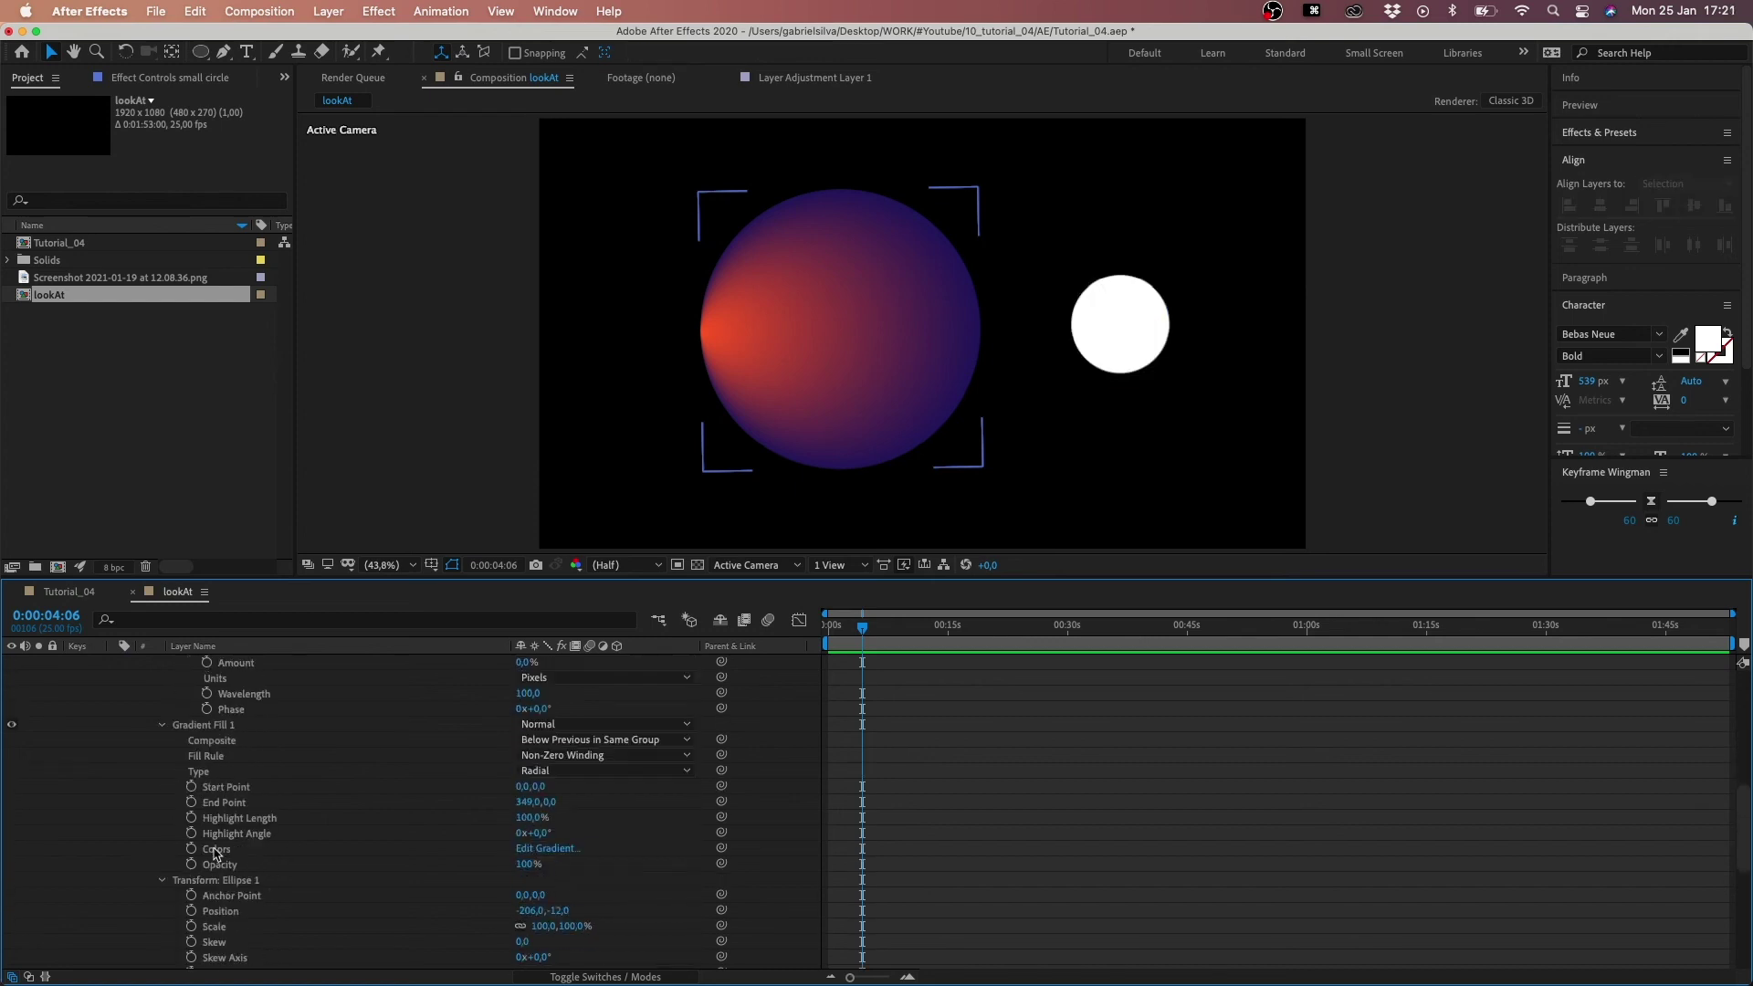
pyautogui.click(227, 818)
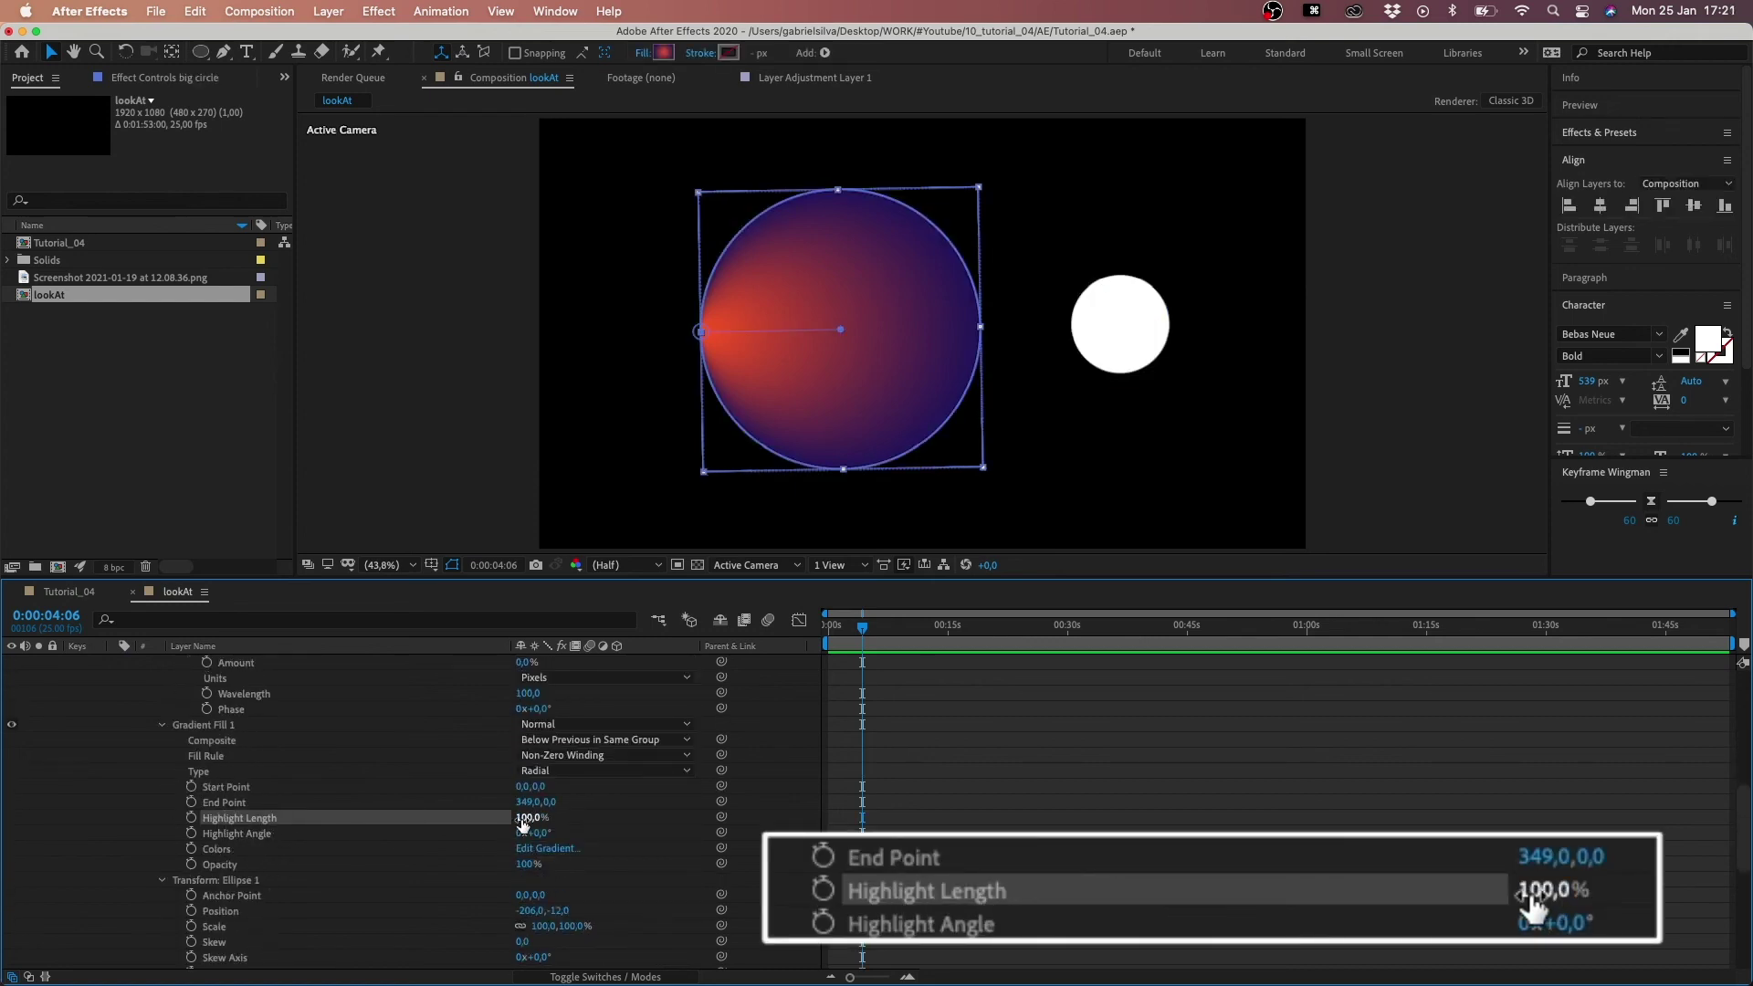
pyautogui.click(527, 818)
pyautogui.press('Left')
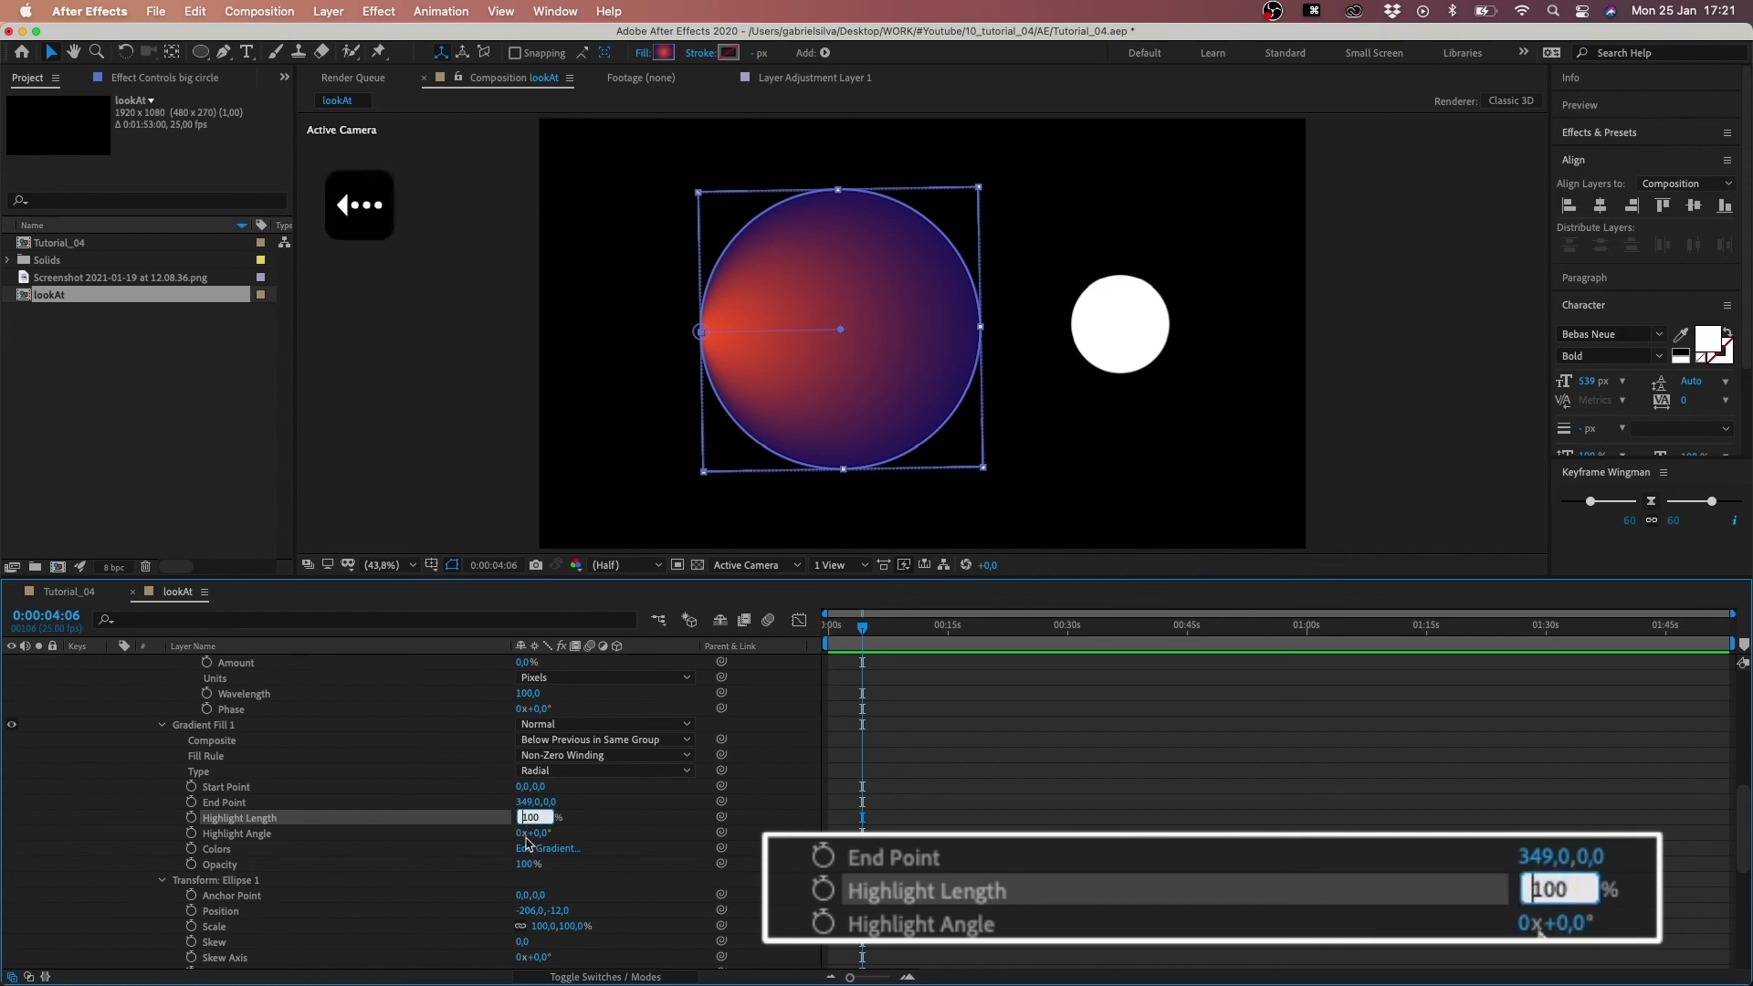
pyautogui.write('-')
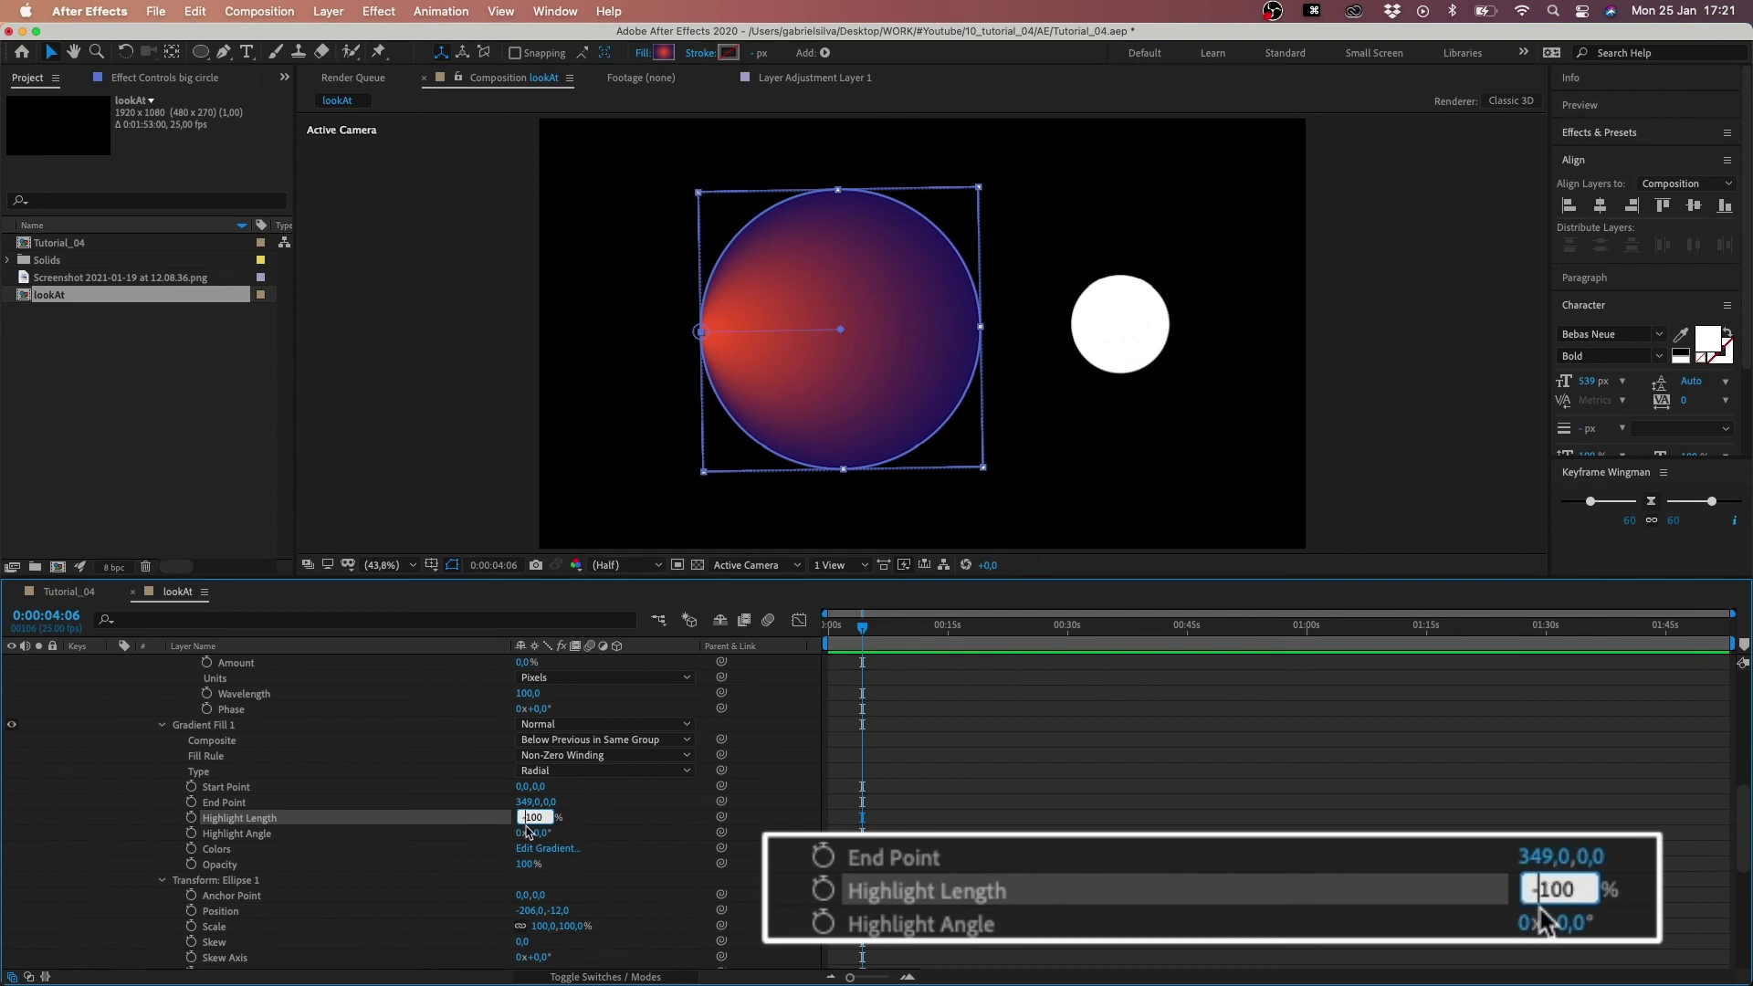
pyautogui.click(583, 822)
pyautogui.moveTo(1099, 308)
pyautogui.mouseDown()
pyautogui.moveTo(819, 164)
pyautogui.moveTo(626, 466)
pyautogui.moveTo(920, 501)
pyautogui.moveTo(1194, 343)
pyautogui.moveTo(1113, 437)
pyautogui.moveTo(1154, 371)
pyautogui.moveTo(1142, 214)
pyautogui.moveTo(1131, 392)
pyautogui.moveTo(1049, 474)
pyautogui.moveTo(1083, 419)
pyautogui.moveTo(1126, 115)
pyautogui.moveTo(1144, 167)
pyautogui.moveTo(1124, 354)
pyautogui.moveTo(1093, 429)
pyautogui.mouseUp()
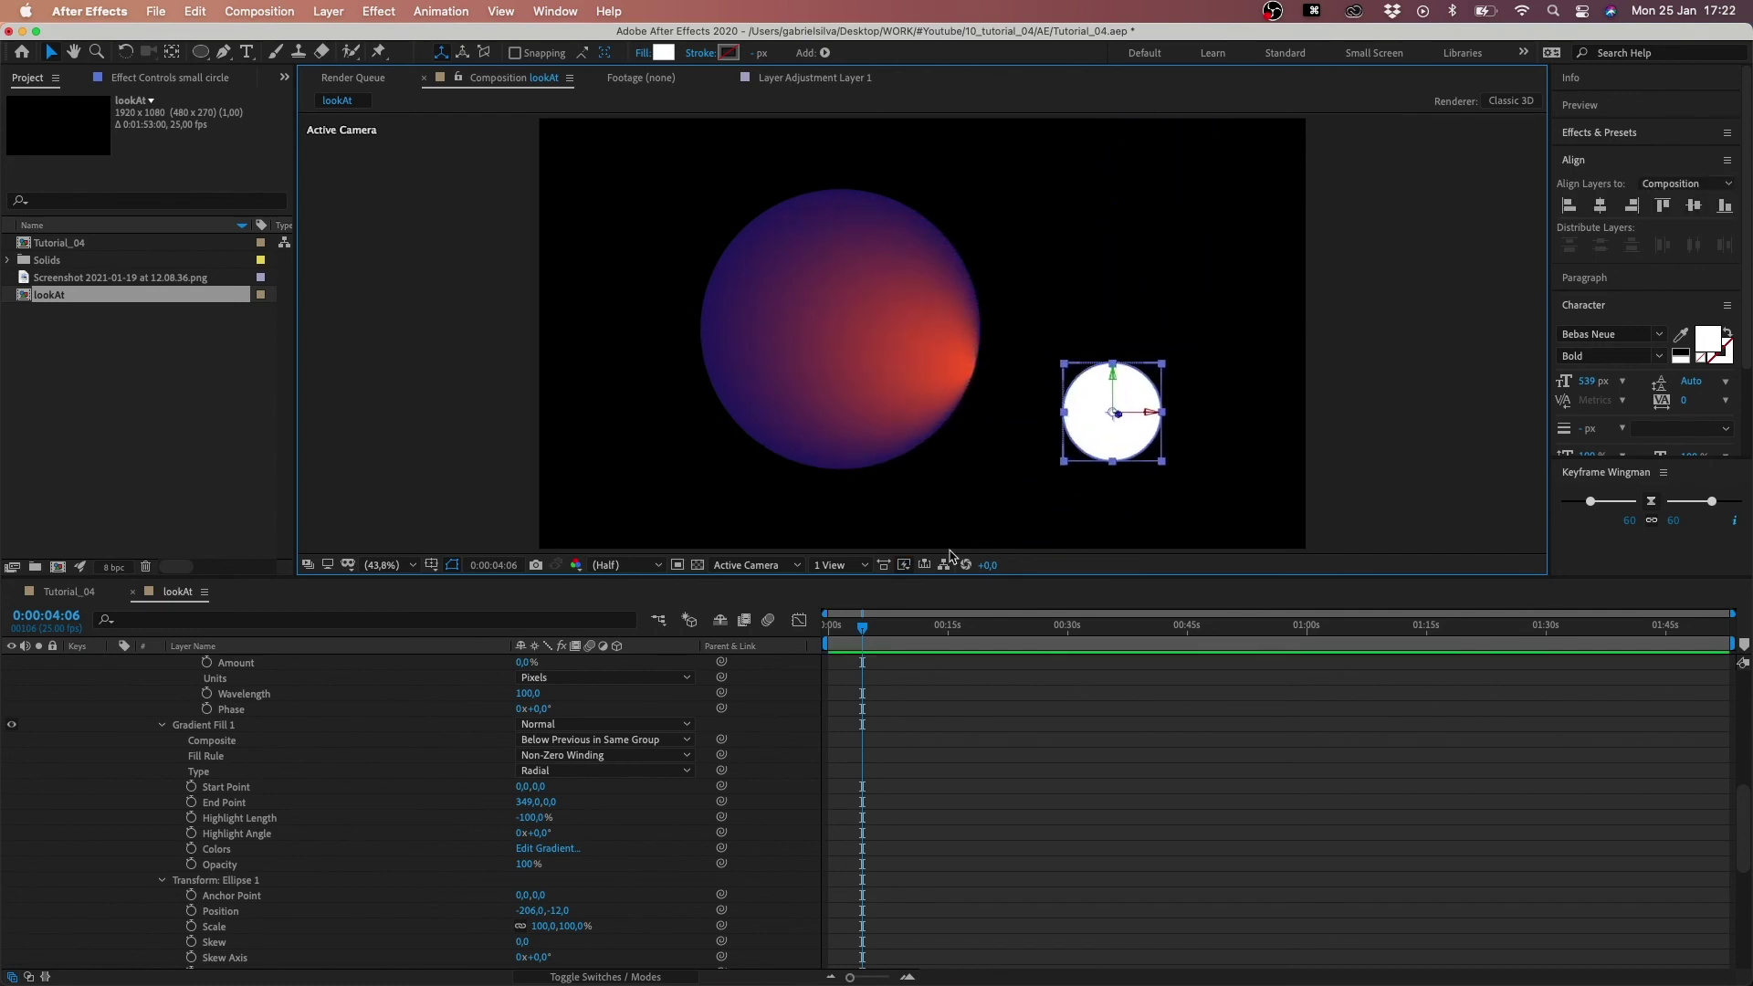